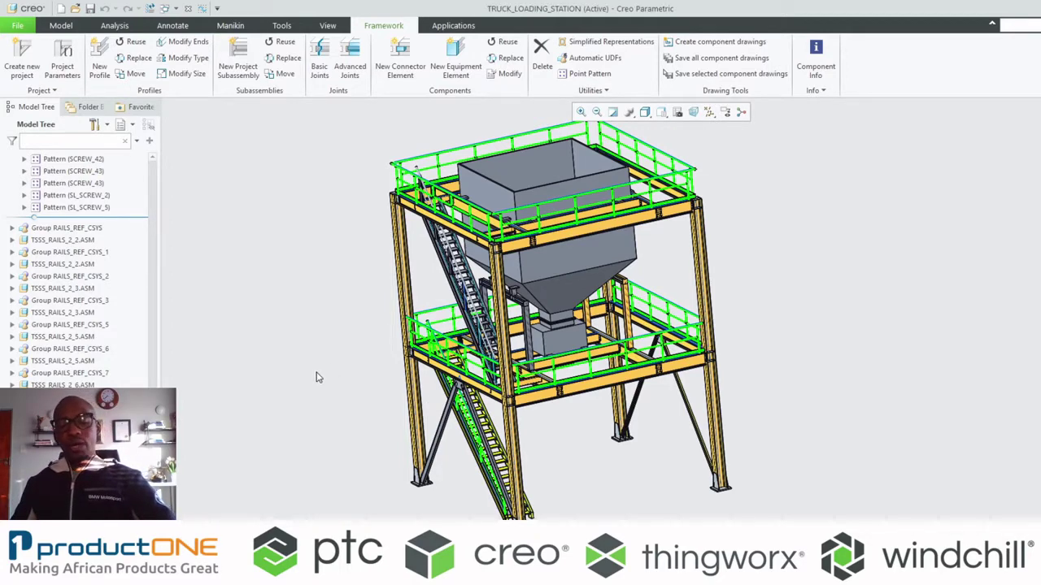
Inspect the bolted gusset plate beneath the lower platform beam of the truck loading station
scroll(318, 377, "up", 10)
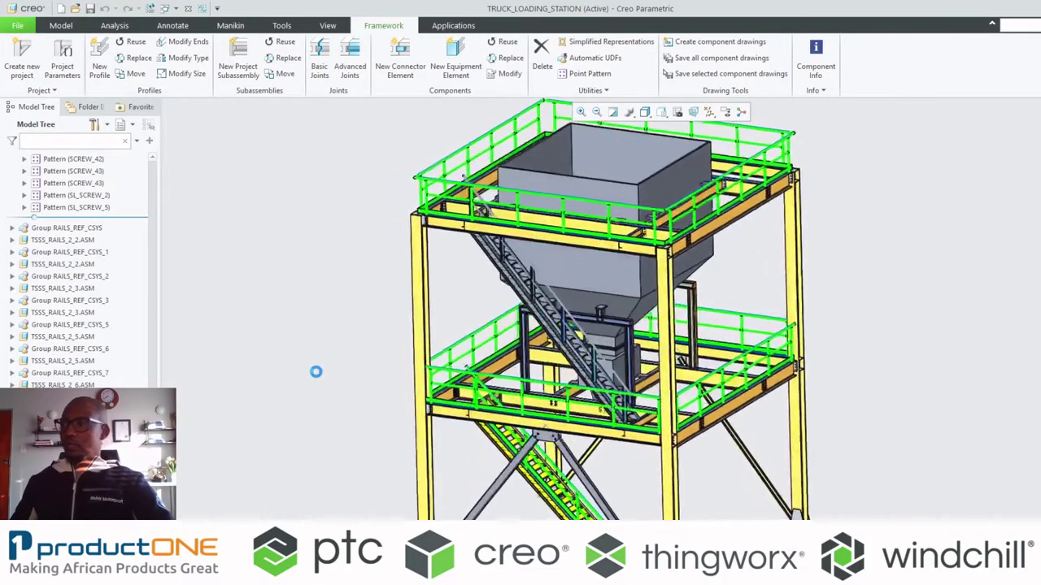
scroll(316, 372, "up", 2)
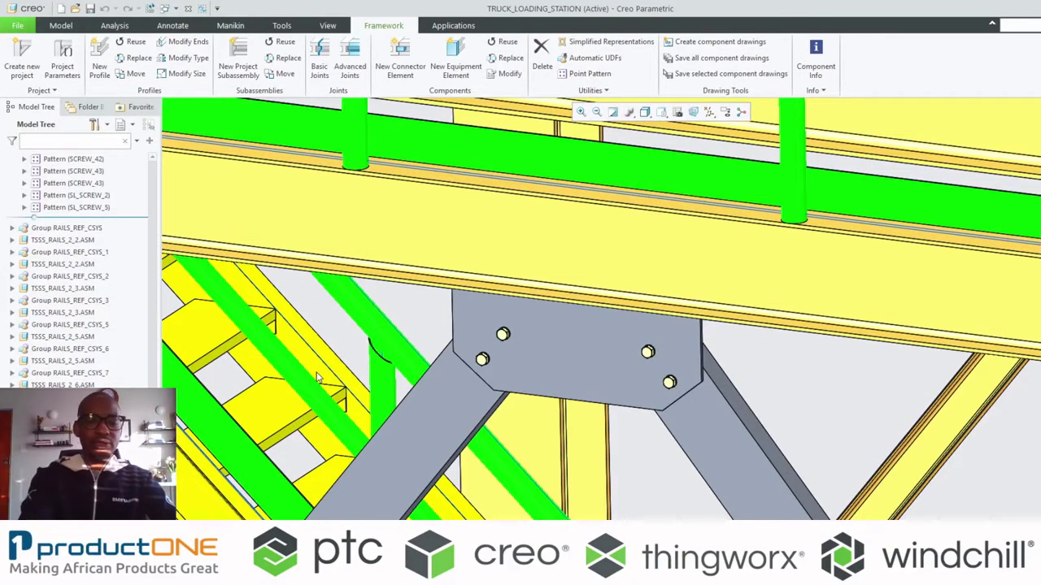
middle_click_drag(316, 371, 316, 371)
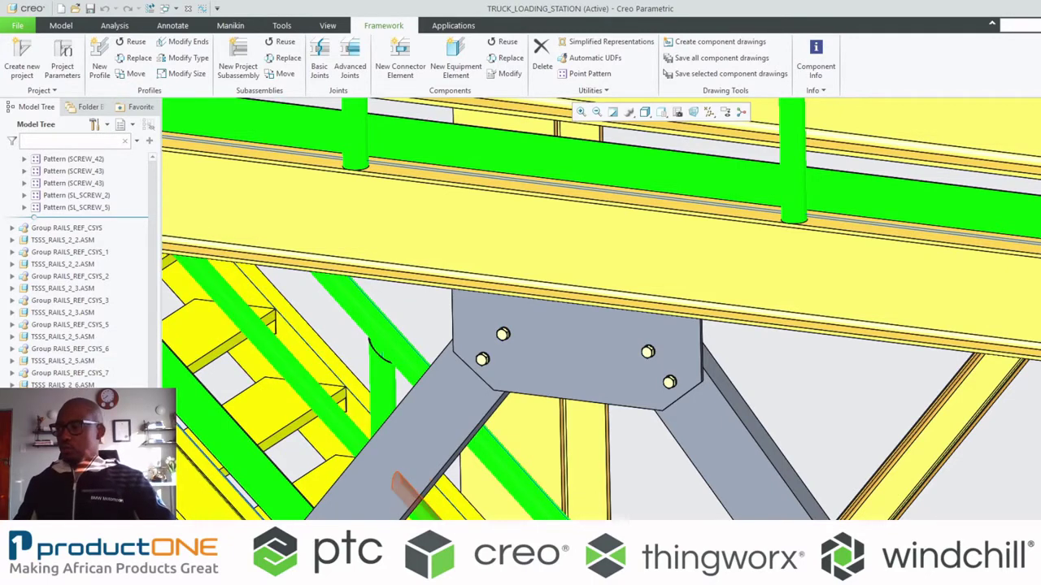
Switch to the IFX-STD1 assembly window
left_click(452, 572)
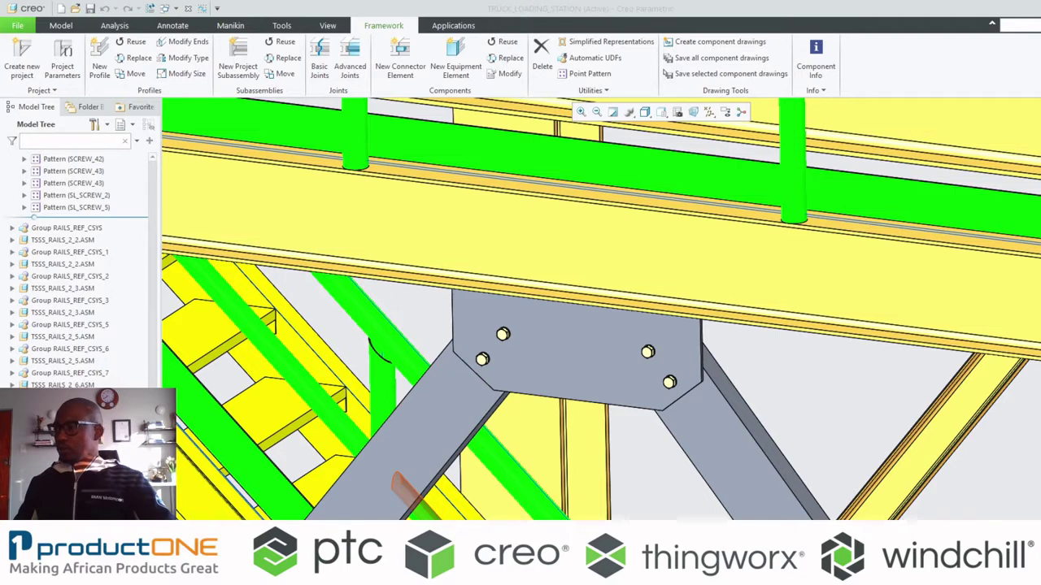
key("alt+Tab")
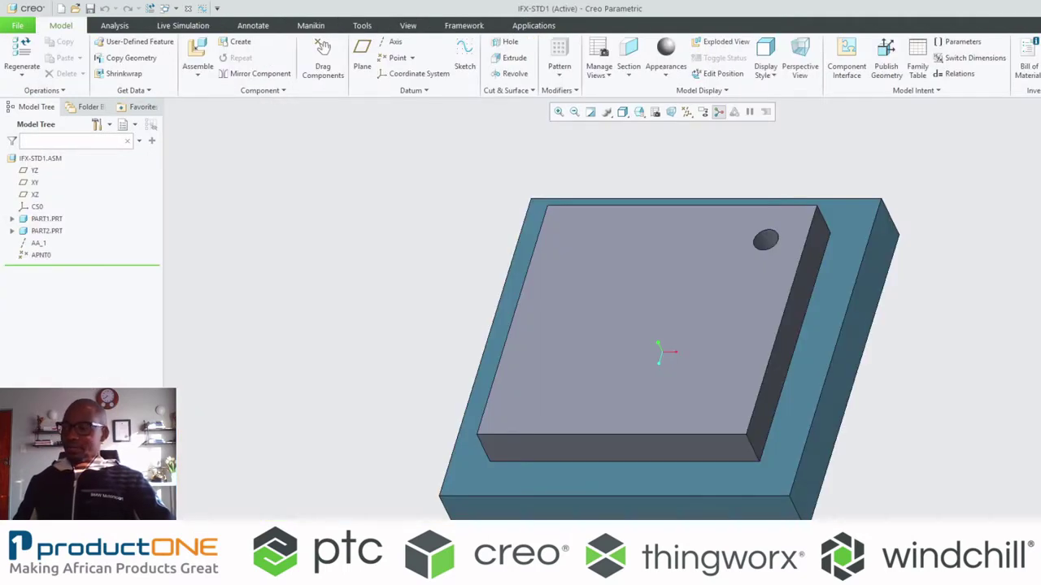
key("alt+Tab")
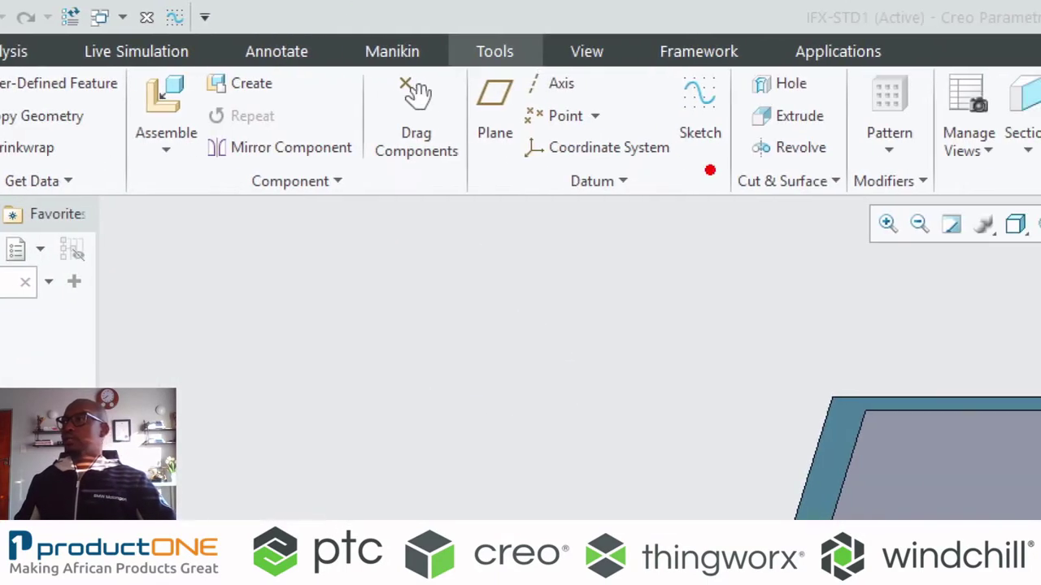
mouse_move(378, 14)
left_mouse_down("ctrl")
mouse_move(393, 47)
mouse_move(687, 269)
left_mouse_up("ctrl")
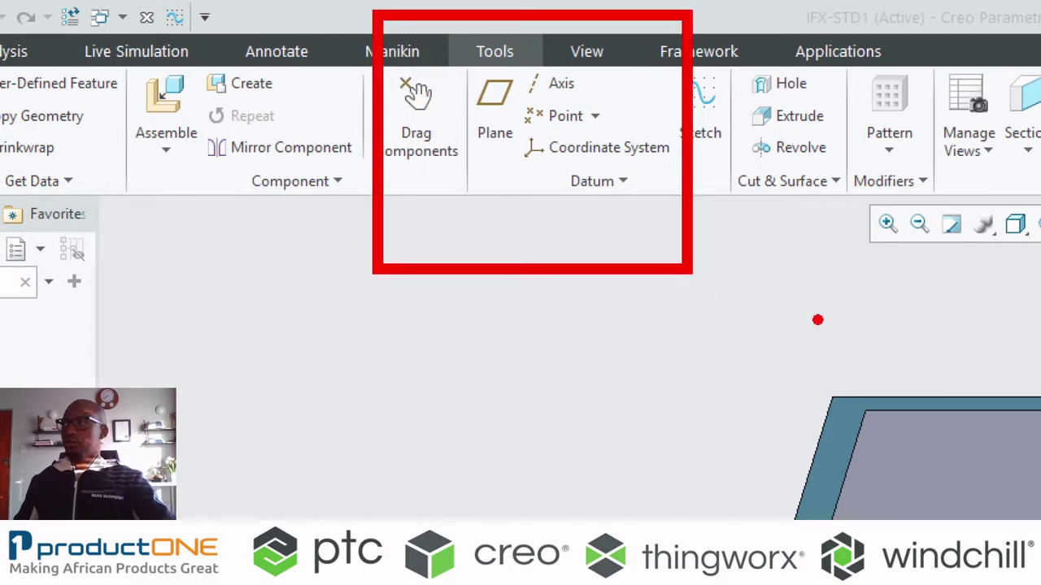
key("Escape")
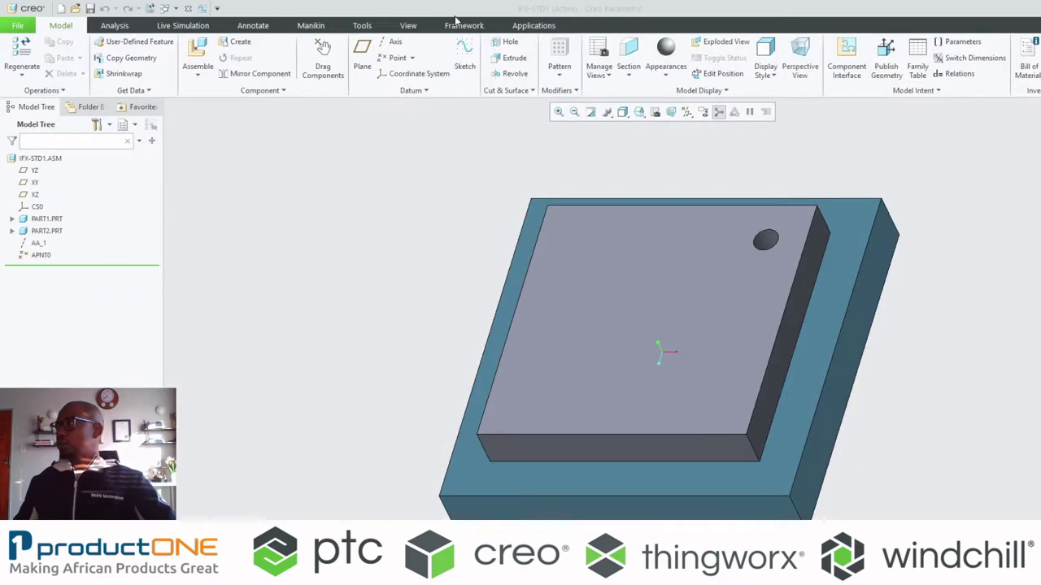
Hide PART1 to inspect the upper face of PART2 for holes, and show PART1 again
left_click(362, 25)
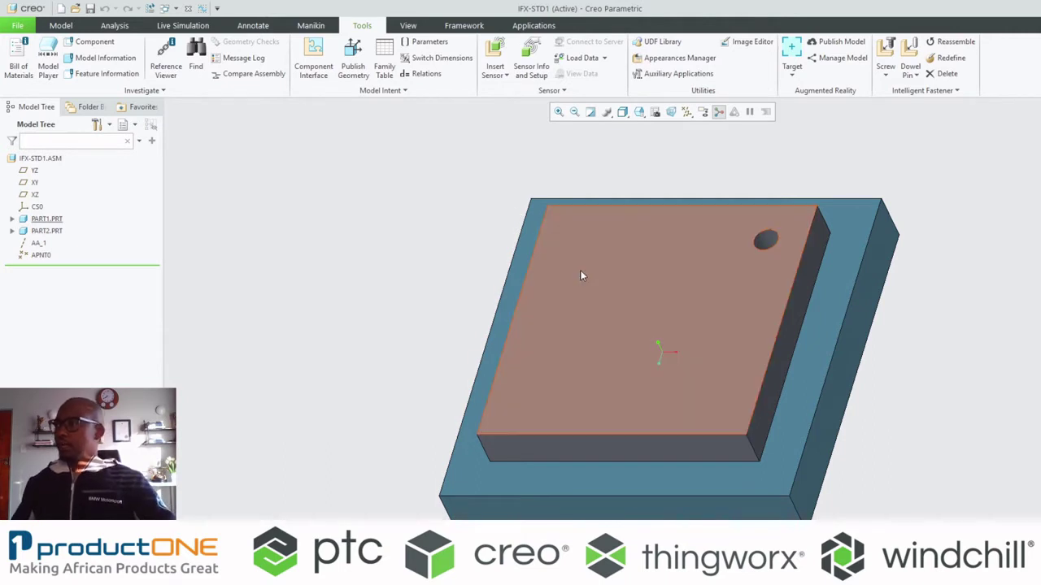
left_click(579, 270)
left_click(616, 232)
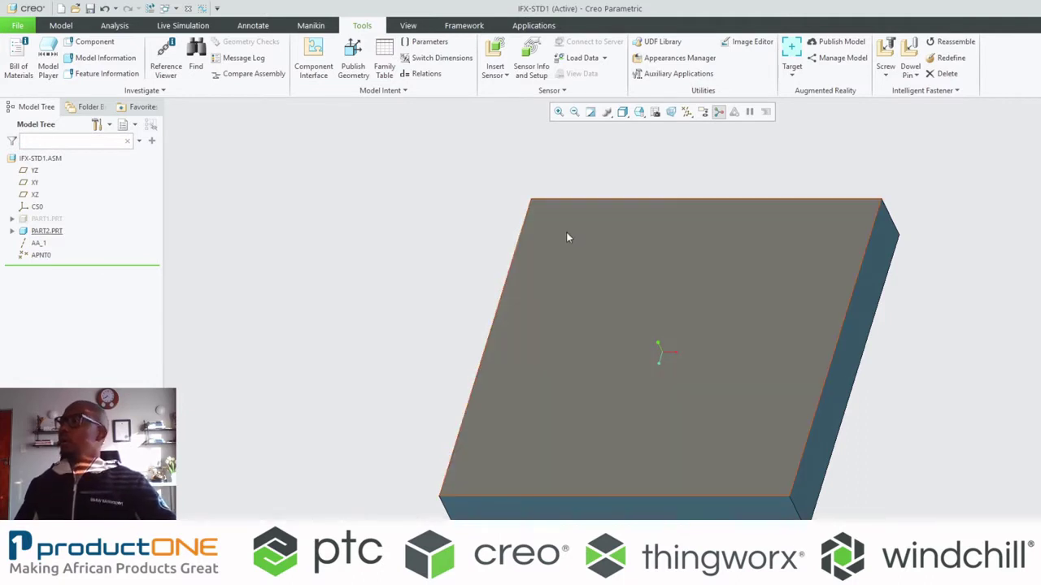
mouse_move(567, 235)
middle_mouse_down()
mouse_move(537, 158)
mouse_move(586, 233)
middle_mouse_up()
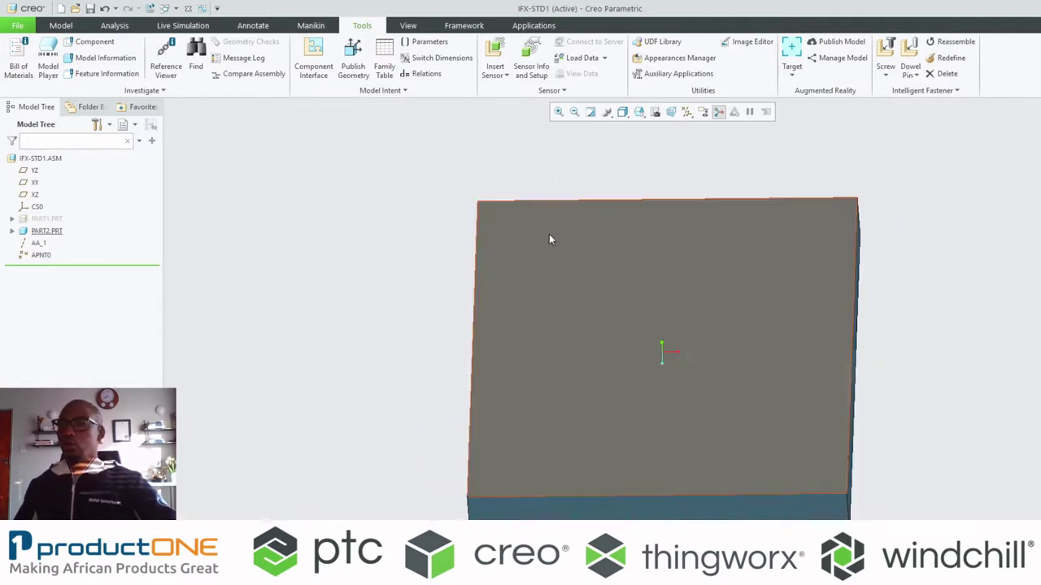
left_click(37, 218)
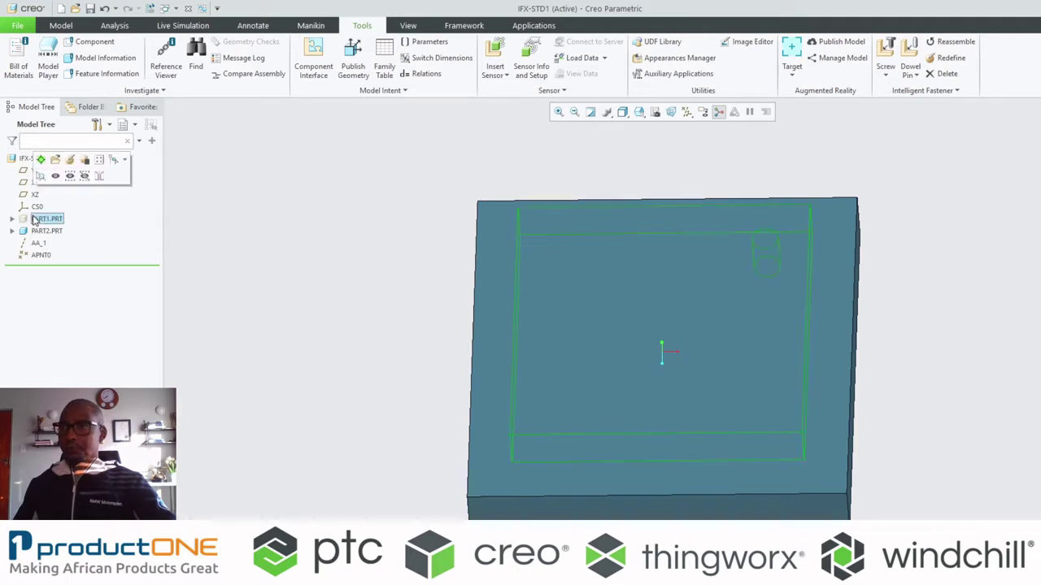
left_click(55, 174)
left_click(325, 235)
middle_click_drag(326, 235, 301, 234)
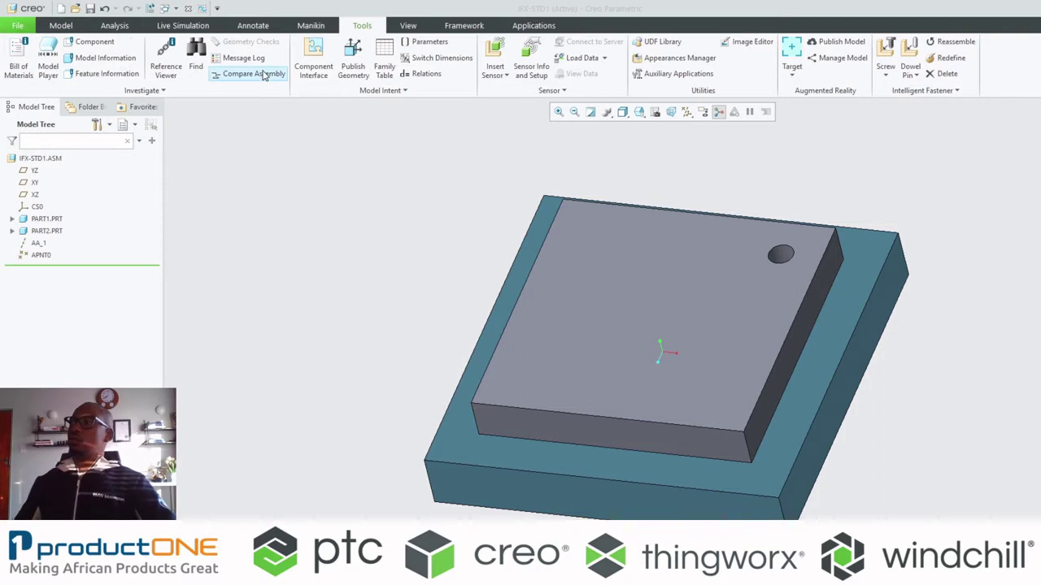
Define a screw fastener at datum point APNT0, with PART1's top face for the head and PART2's bottom face for the nut
left_click(687, 113)
left_click(700, 154)
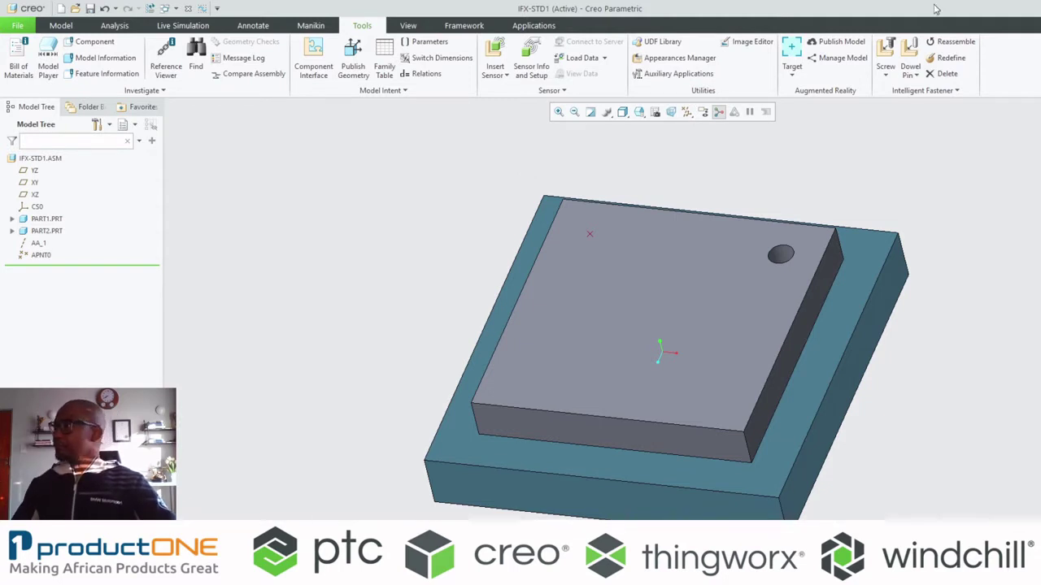
left_click(885, 54)
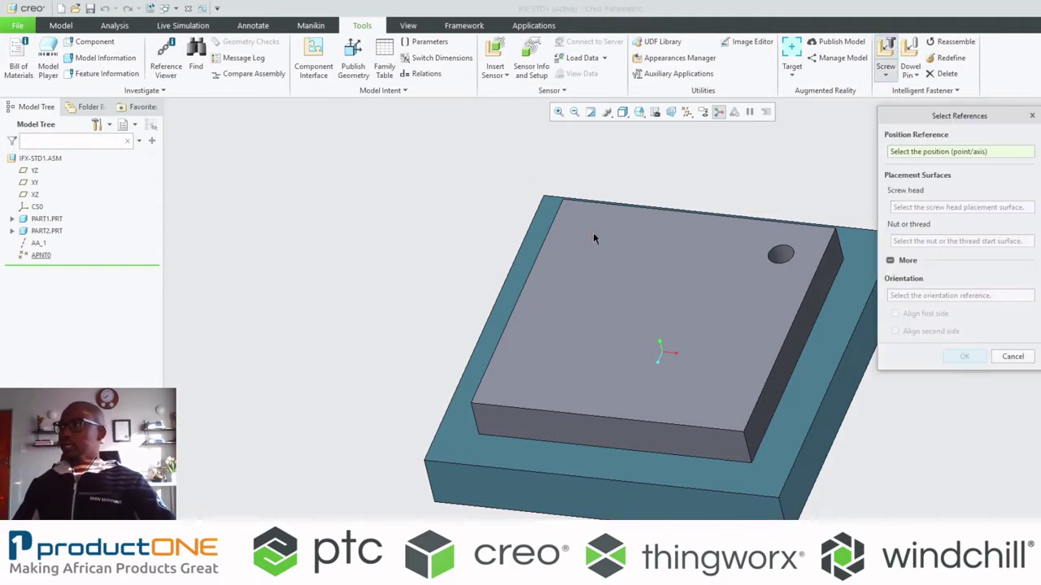
left_click(591, 233)
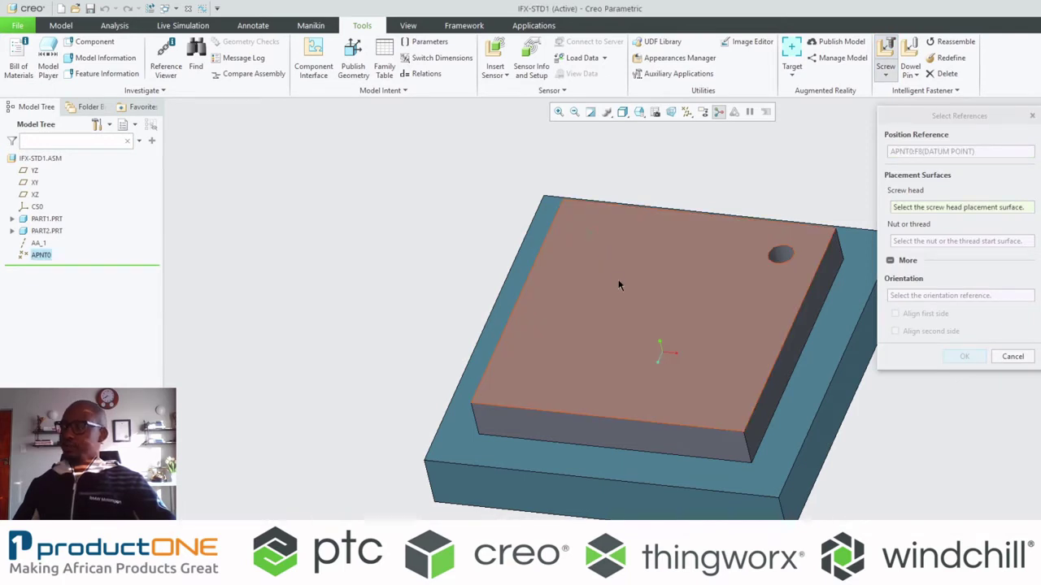
left_click(619, 284)
middle_click_drag(627, 307, 443, 180)
left_click(670, 411)
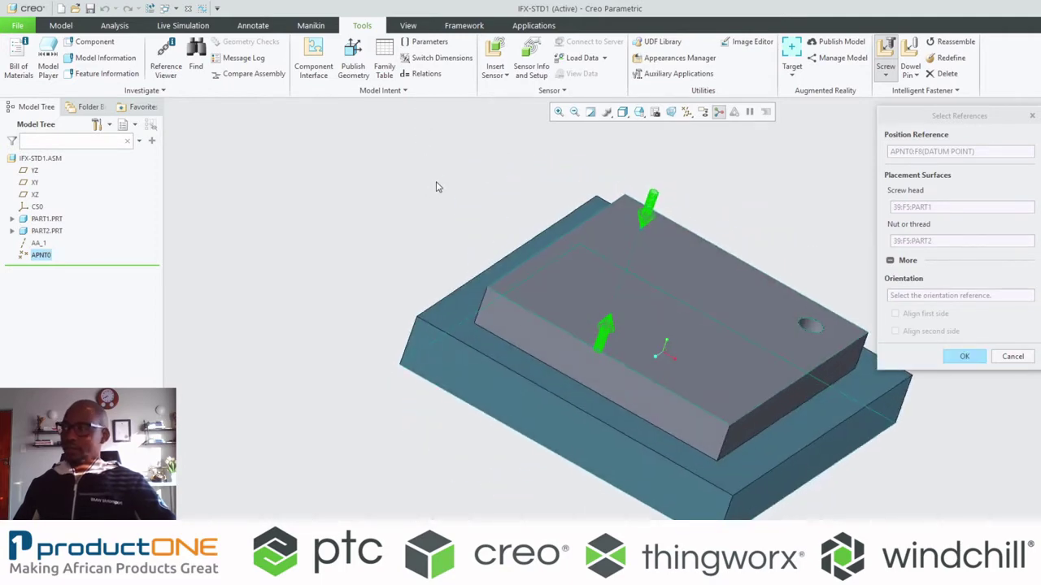
middle_click(436, 185)
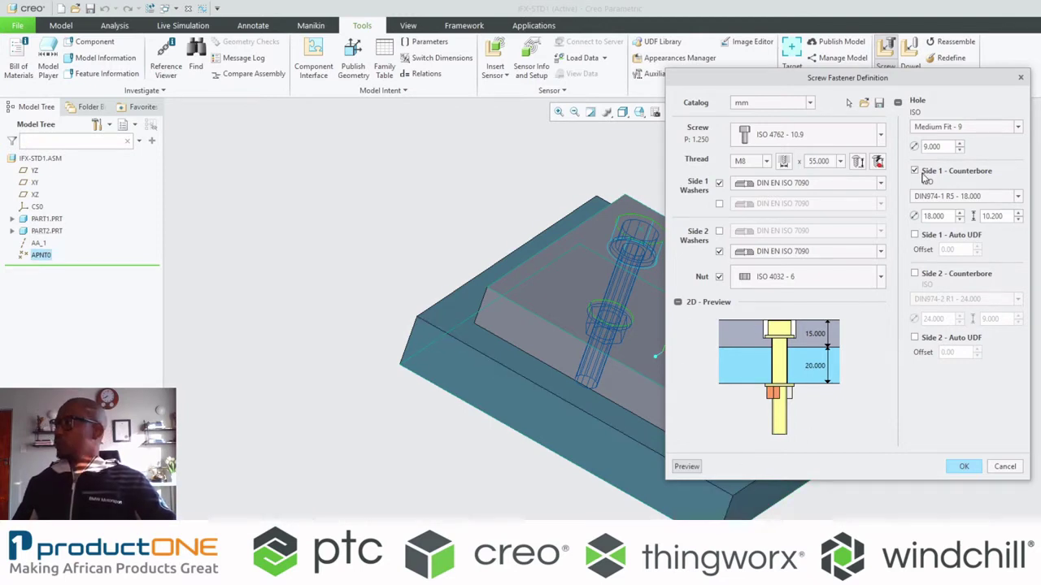
Turn off the side 1 counterbore and set the screw thread to M10
left_click(915, 172)
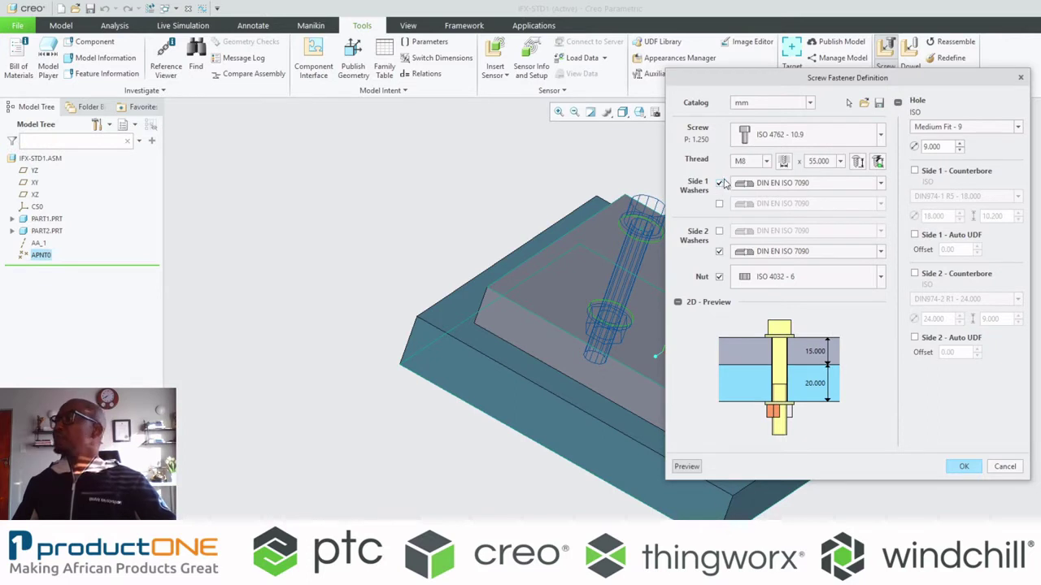
left_click(766, 161)
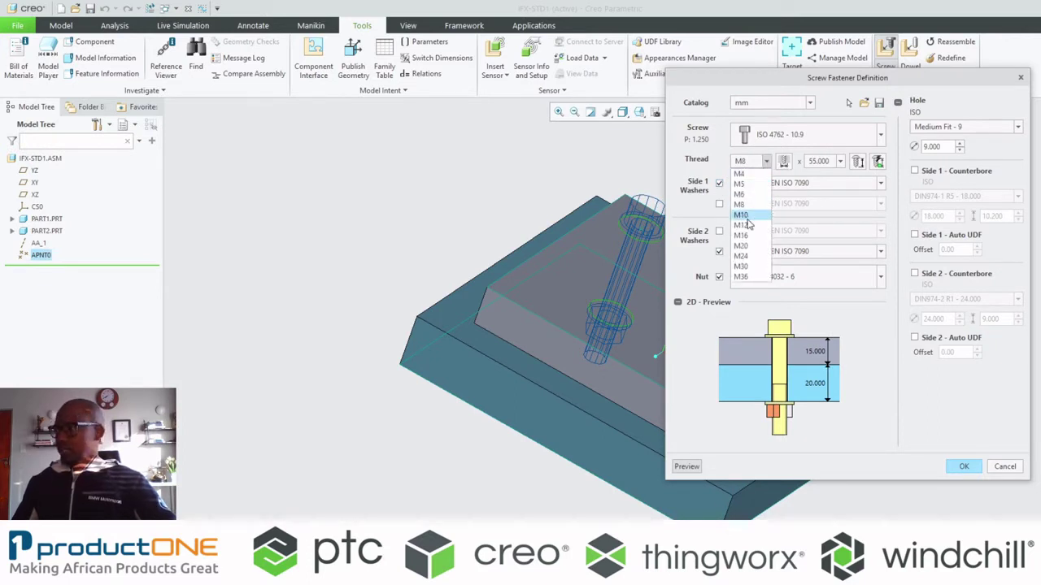
left_click(748, 224)
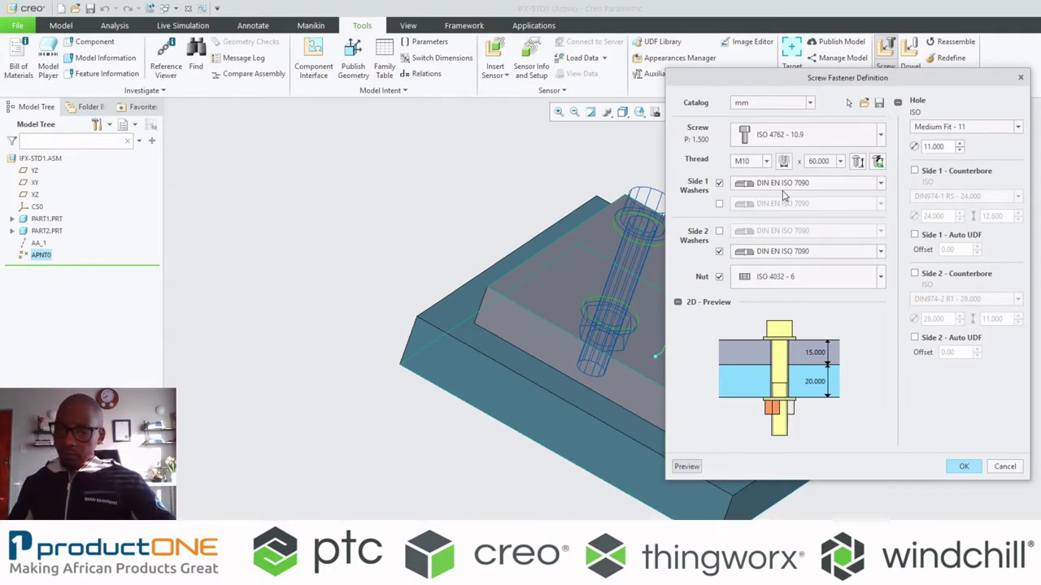
Browse the ISO screw types in the fastener catalog, keeping ISO 4762 - 10.9
left_click(764, 137)
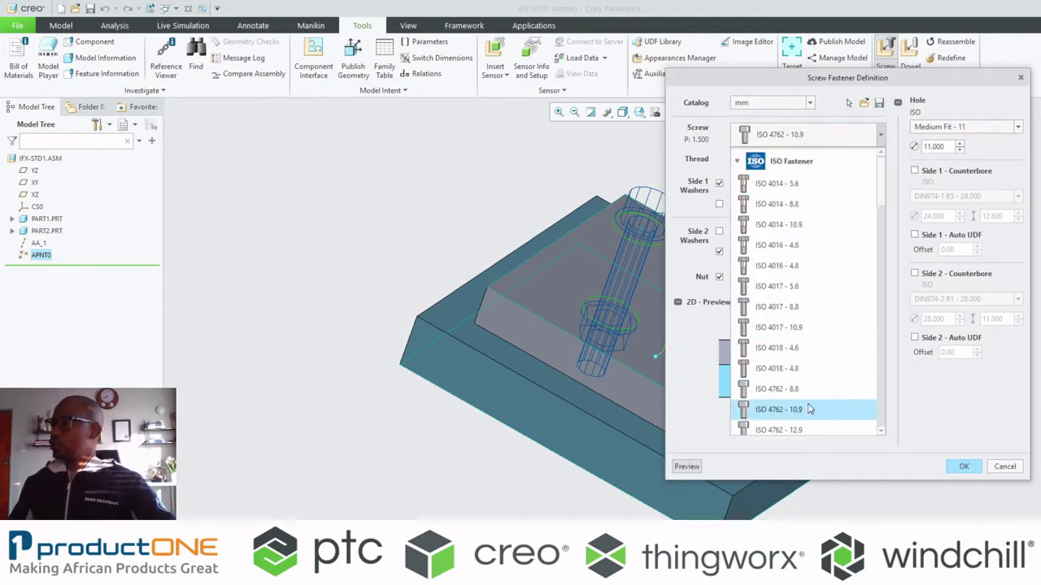
scroll(809, 410, "down", 2)
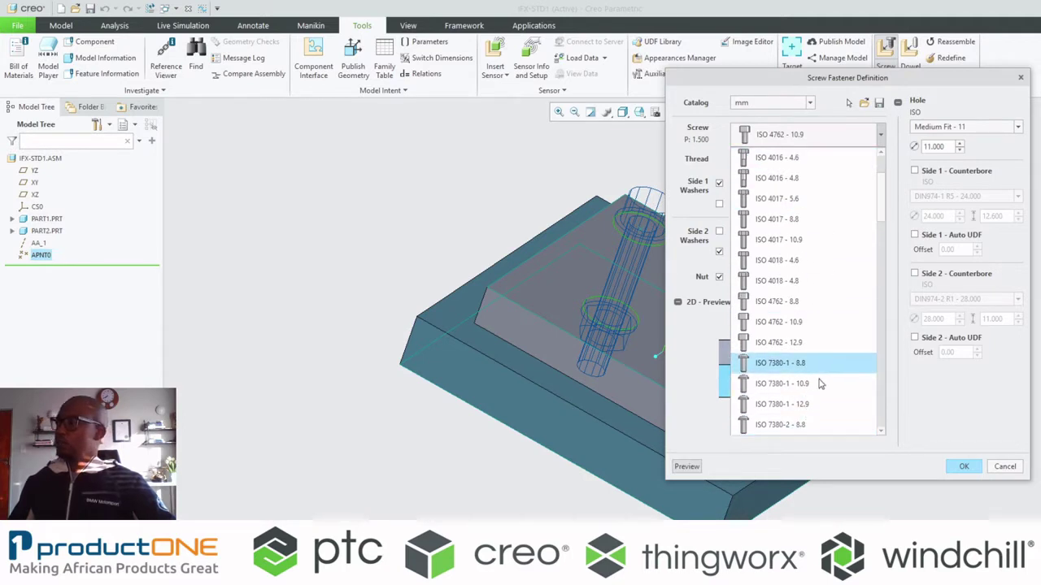
left_click(797, 481)
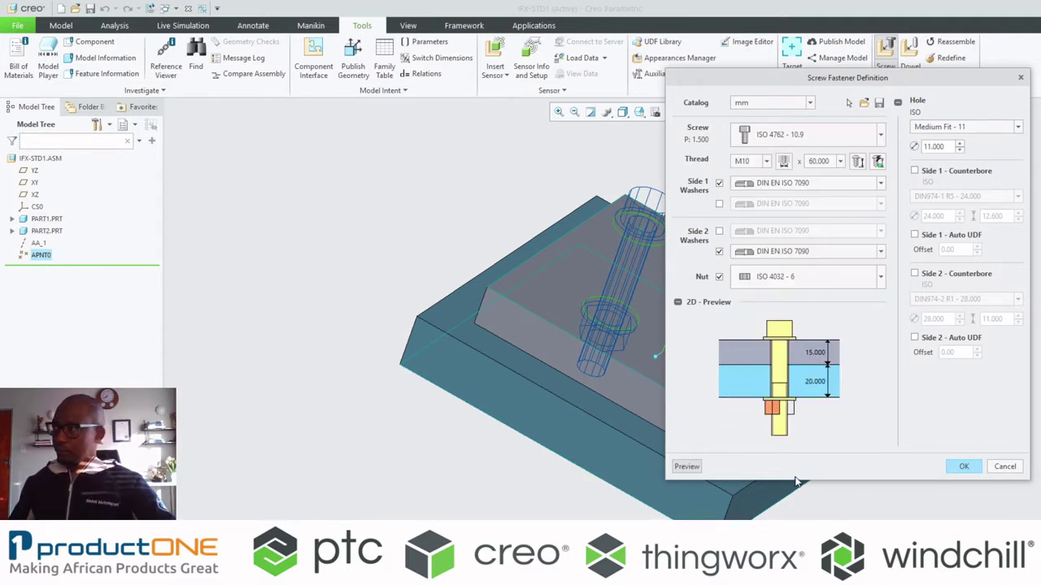
Try a 90 mm screw length, return to the automatic length of 60 mm and place the fastener
left_click(840, 161)
left_click(833, 326)
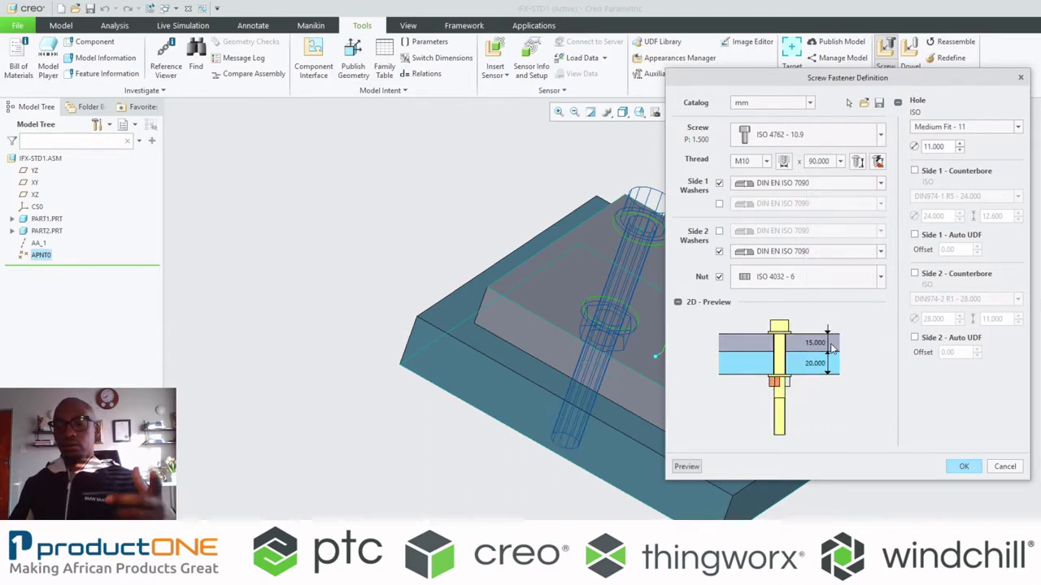
left_click(857, 161)
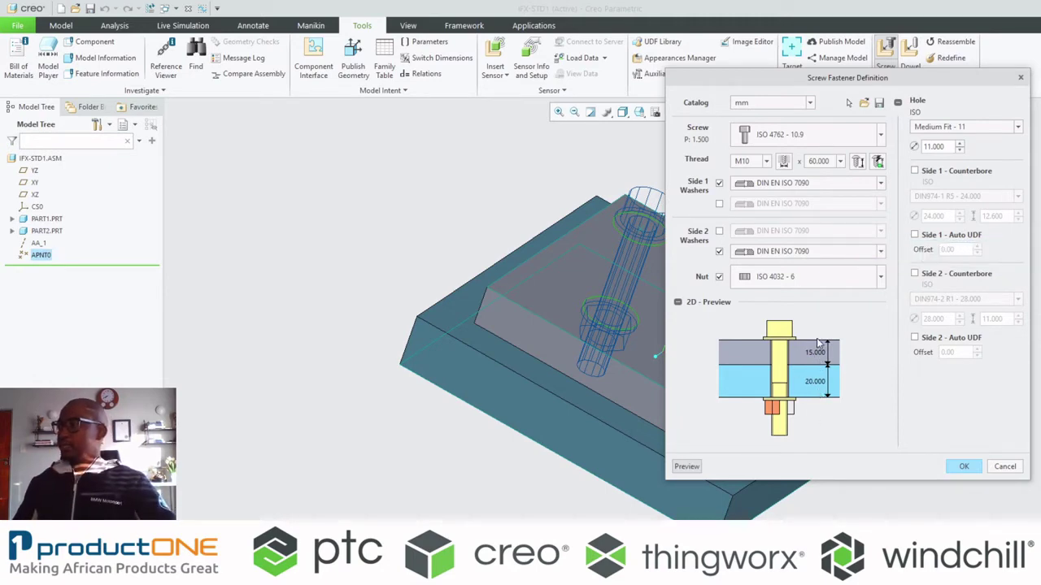
left_click(966, 469)
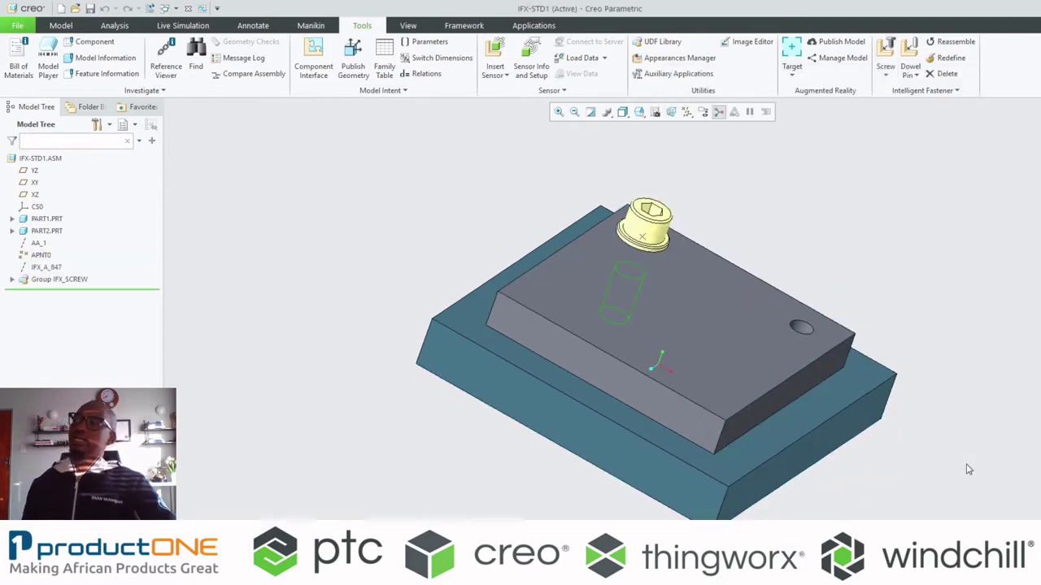
Examine the washers and nut inside the IFX_SCREW group by highlighting each in the model
middle_click_drag(492, 317, 535, 288)
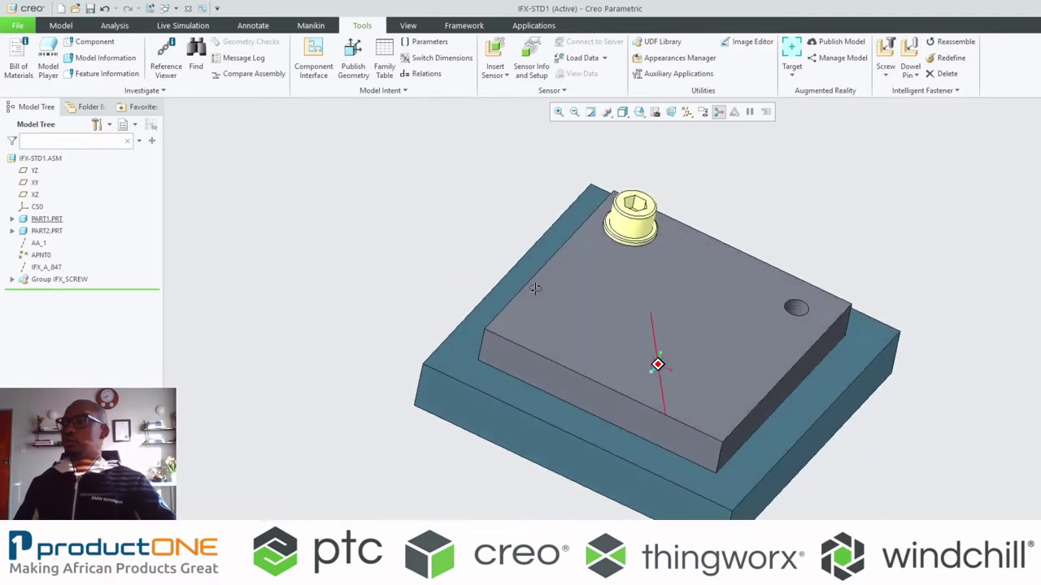
left_click(12, 280)
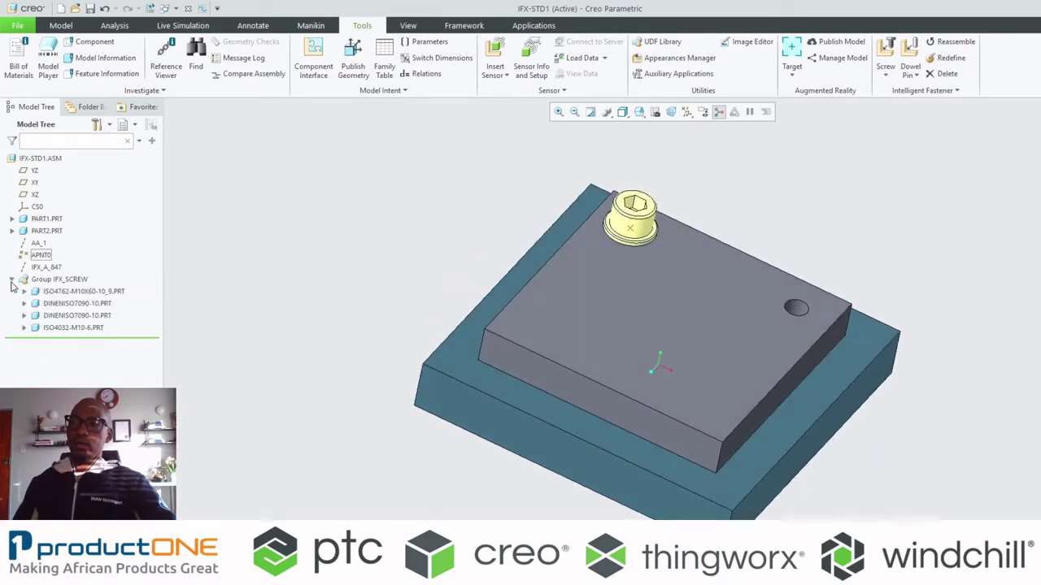
left_click(58, 305)
left_click(63, 317)
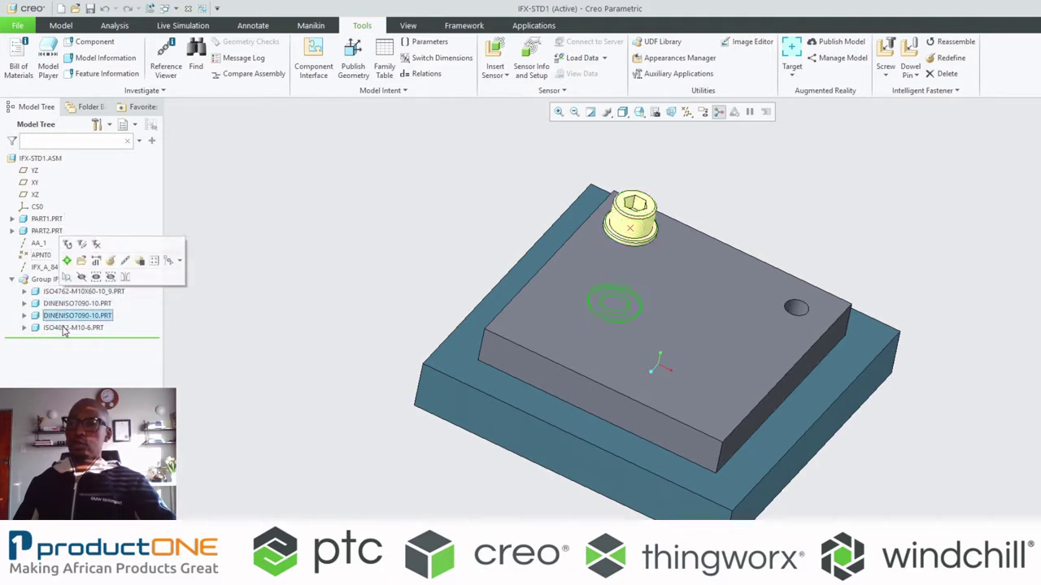
left_click(65, 328)
left_click(11, 279)
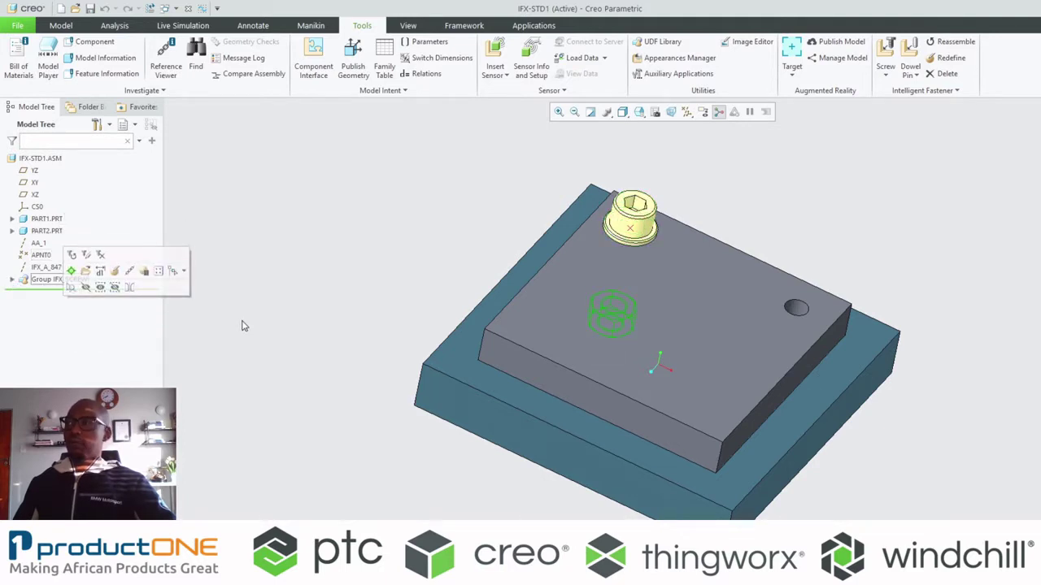
Hide PART1 and the IFX_SCREW group, and display the annotation of the hole in PART2
left_click(690, 378)
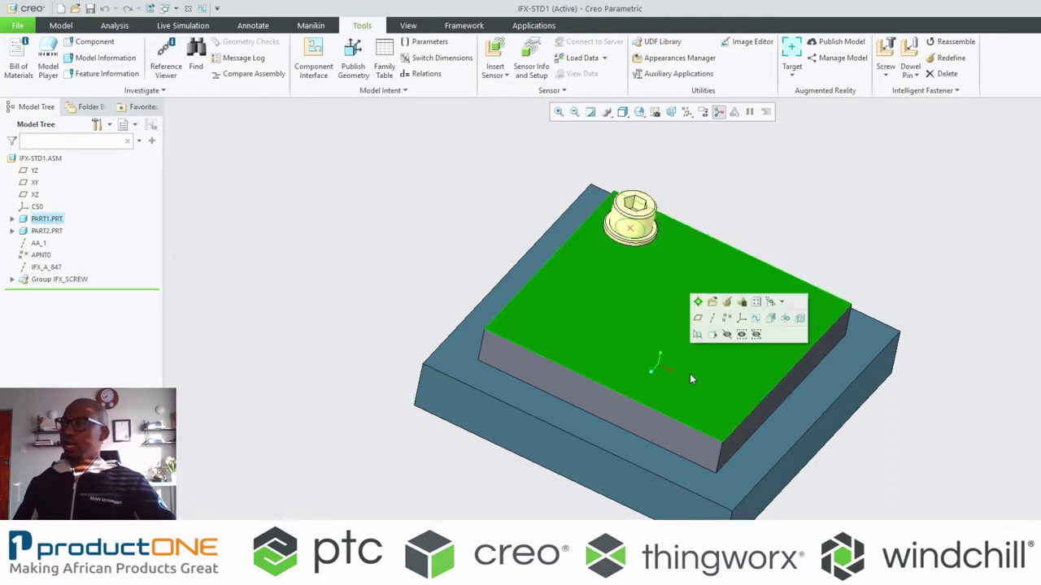
left_click(727, 335)
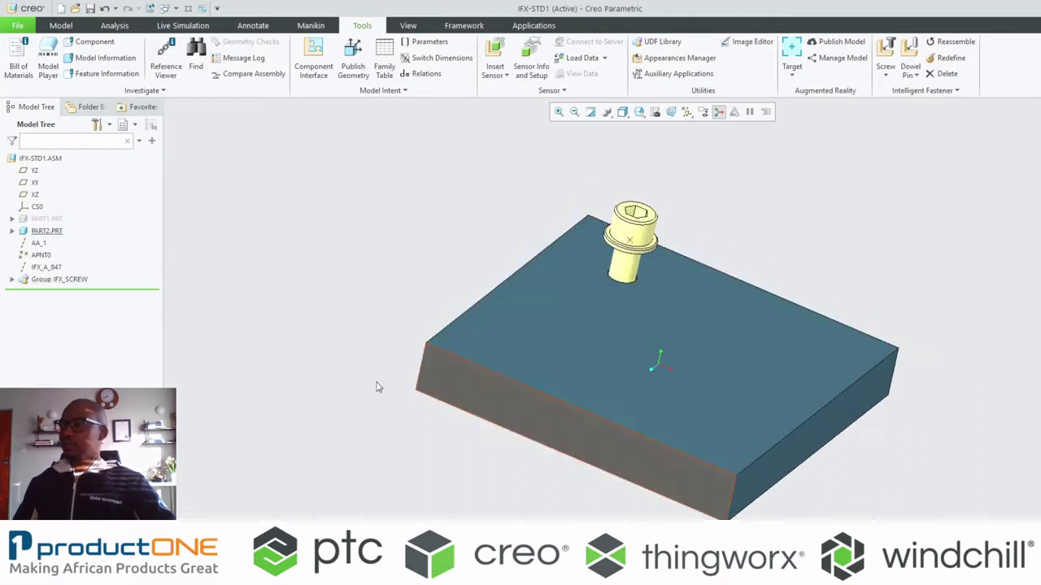
left_click(77, 279)
left_click(90, 236)
middle_click_drag(325, 316, 678, 382)
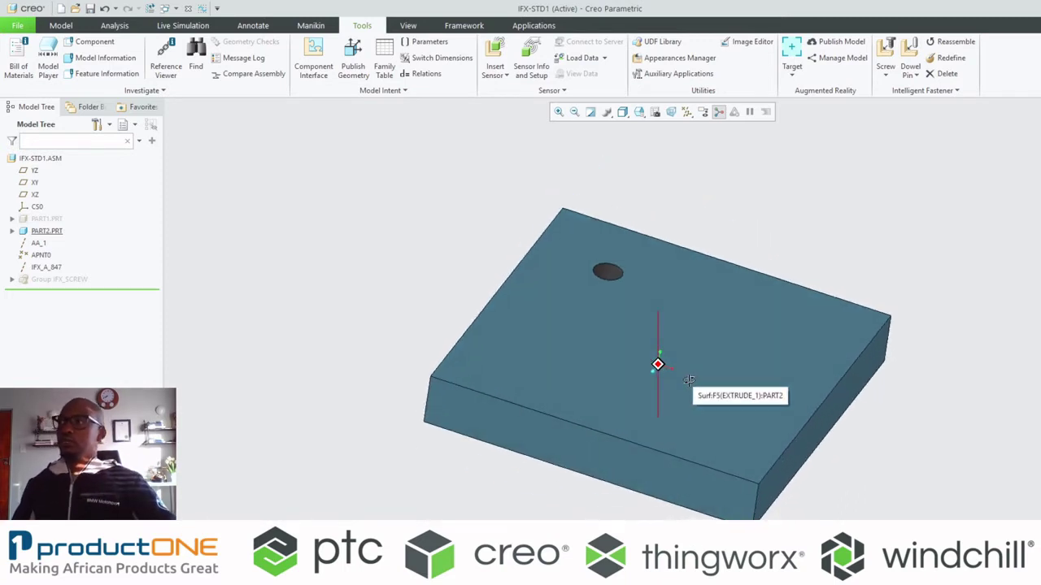
left_click(703, 112)
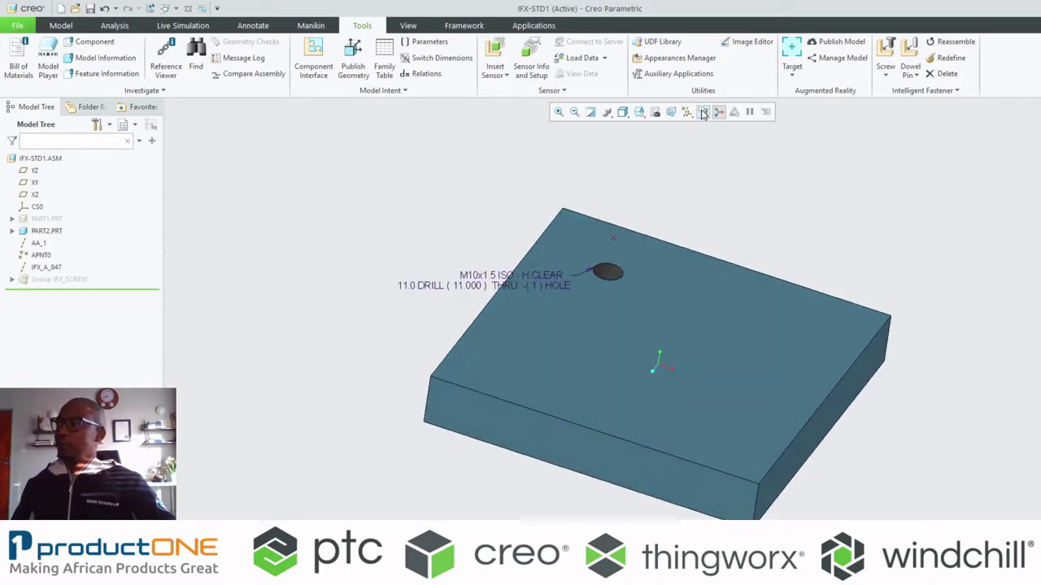
Examine the clearance hole annotation on PART2 up close and turn off the annotation display
middle_click_drag(660, 374, 659, 302)
scroll(575, 344, "down", 3)
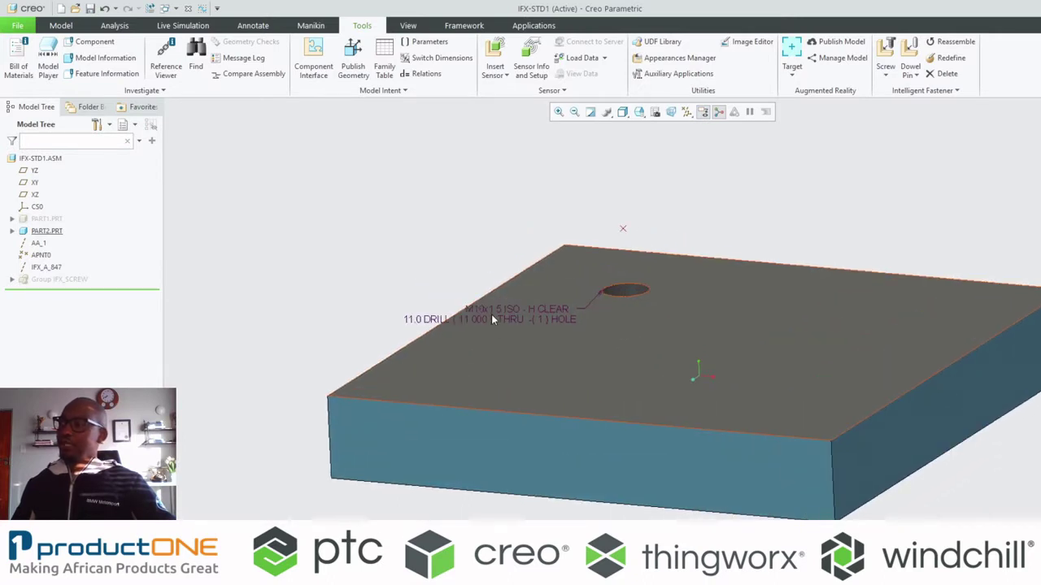
left_click(422, 322)
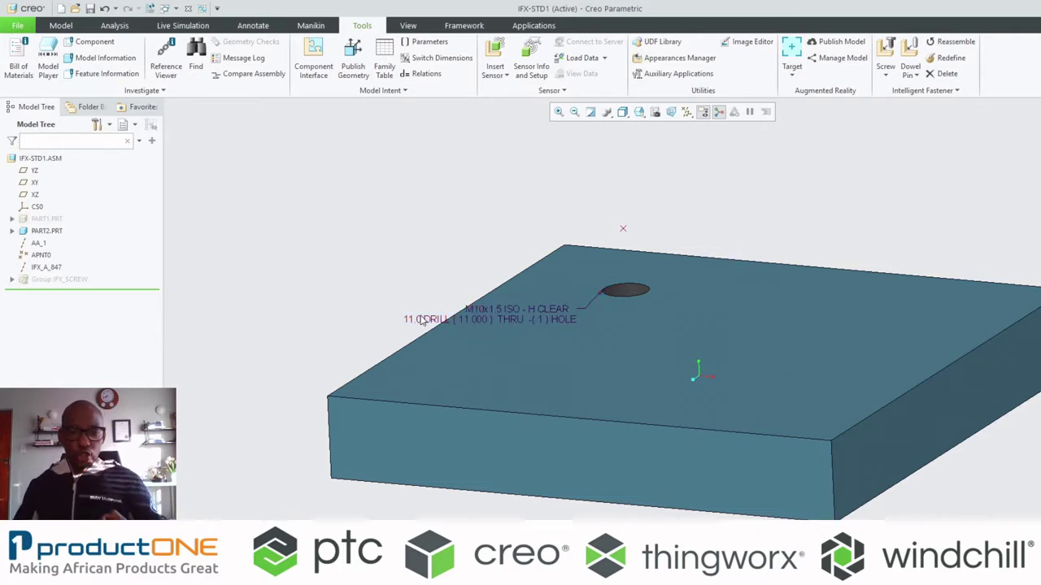
left_click(701, 111)
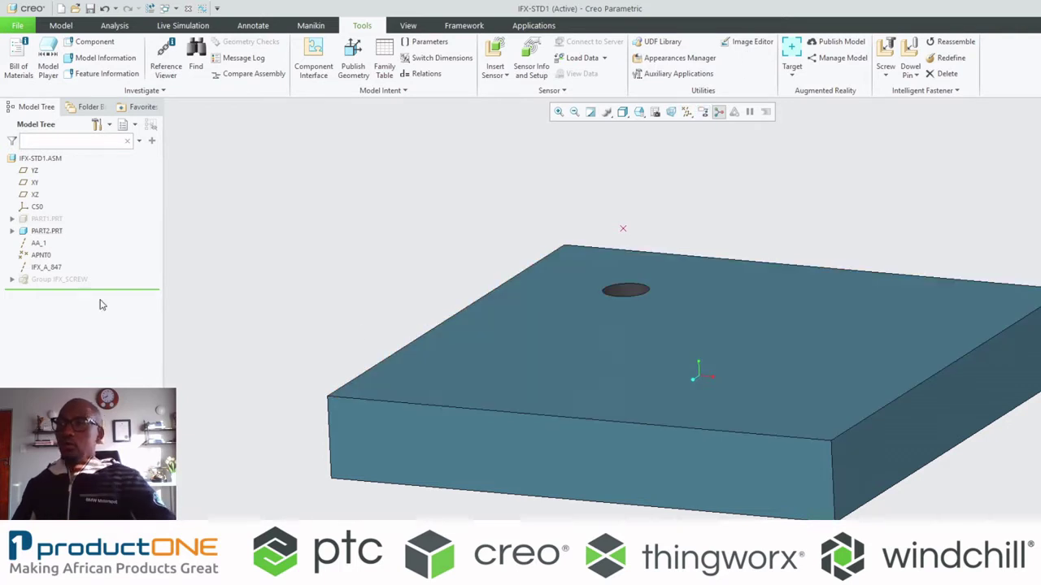
Unhide PART1 and the IFX_SCREW group in the assembly
left_click(51, 281)
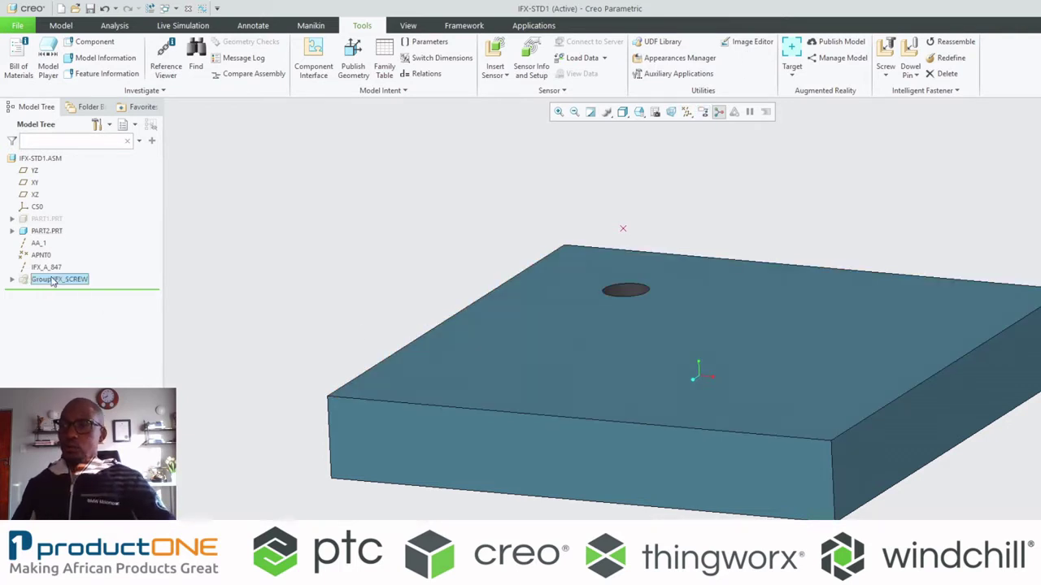
left_click(45, 217, "ctrl")
left_click(56, 180)
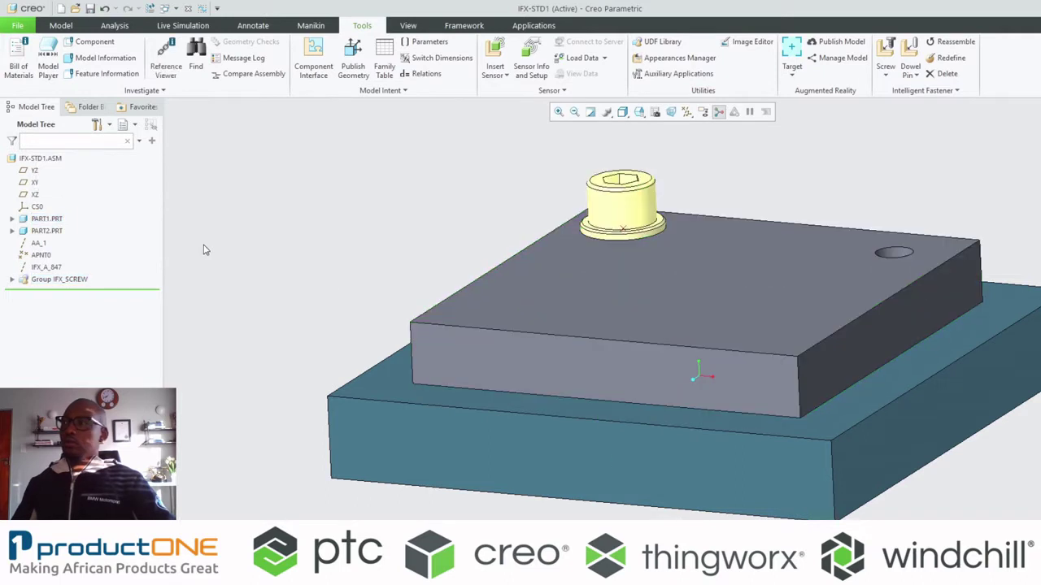
Display datum axes instead of points and reference a new screw fastener to axis AA_1, PART1's top face and PART2's bottom face
left_click(686, 112)
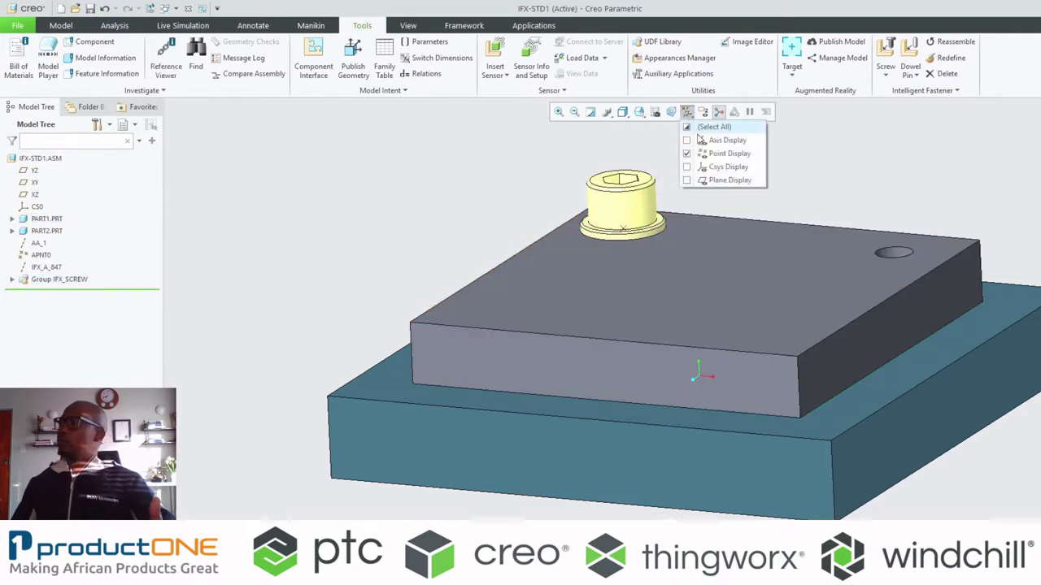
left_click(686, 140)
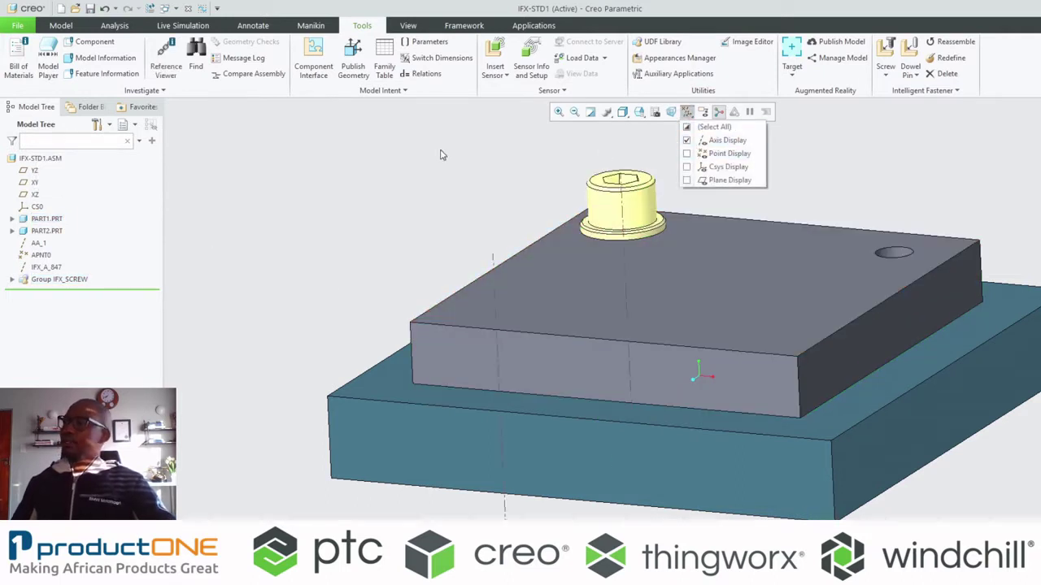
left_click(886, 56)
left_click(494, 297)
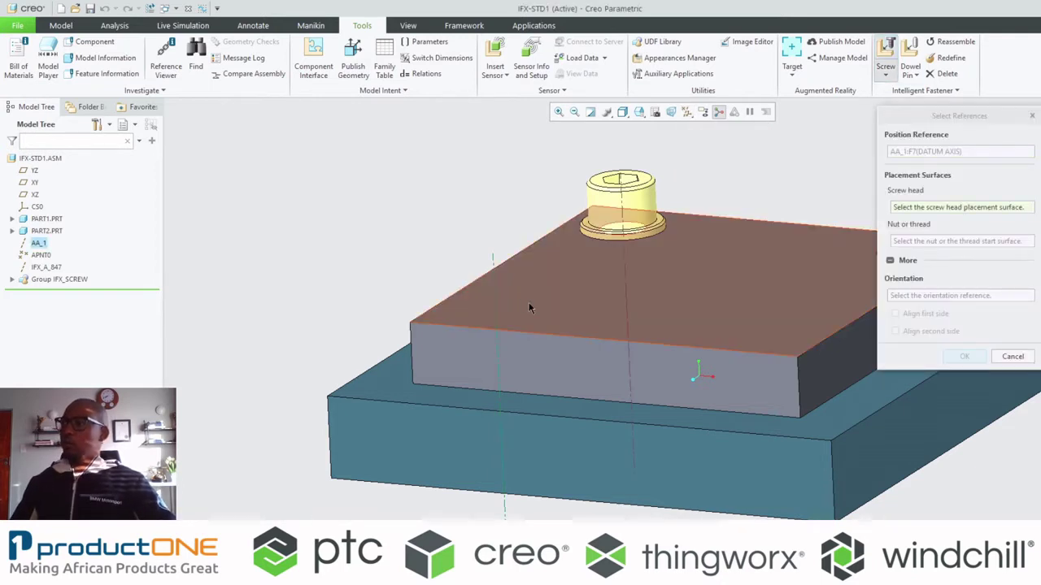
left_click(465, 301)
left_click(521, 420)
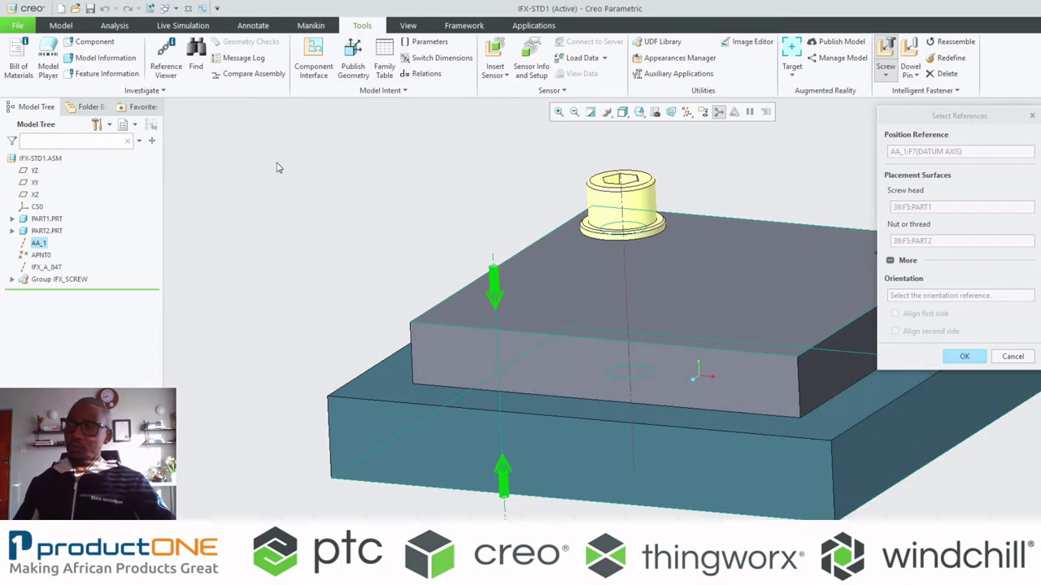
middle_click(330, 202)
middle_click_drag(333, 200, 459, 279)
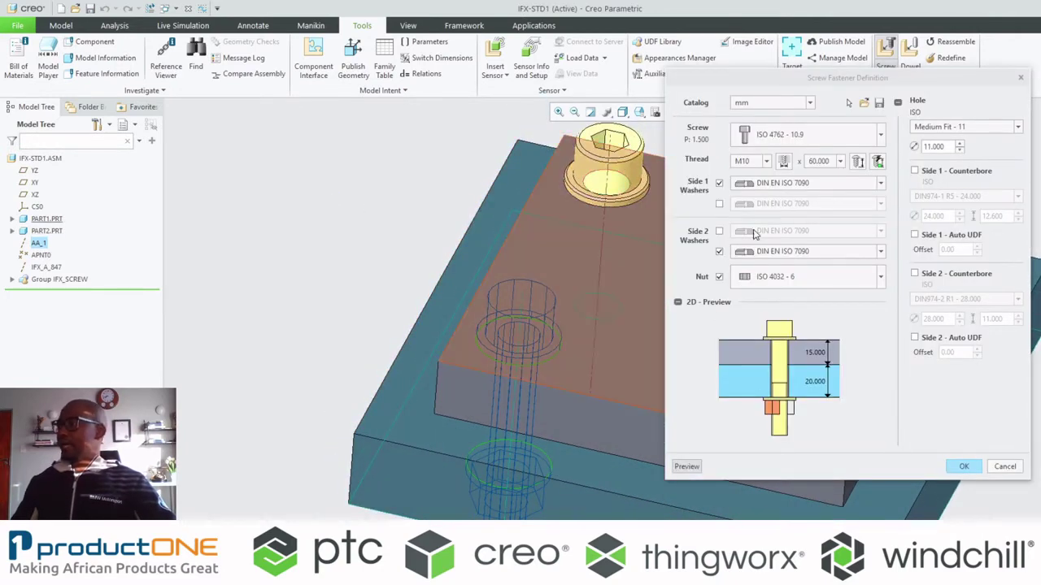
Replace the side 1 washer with a side 1 counterbore of 21 mm diameter and place the M10 fastener
left_click(718, 184)
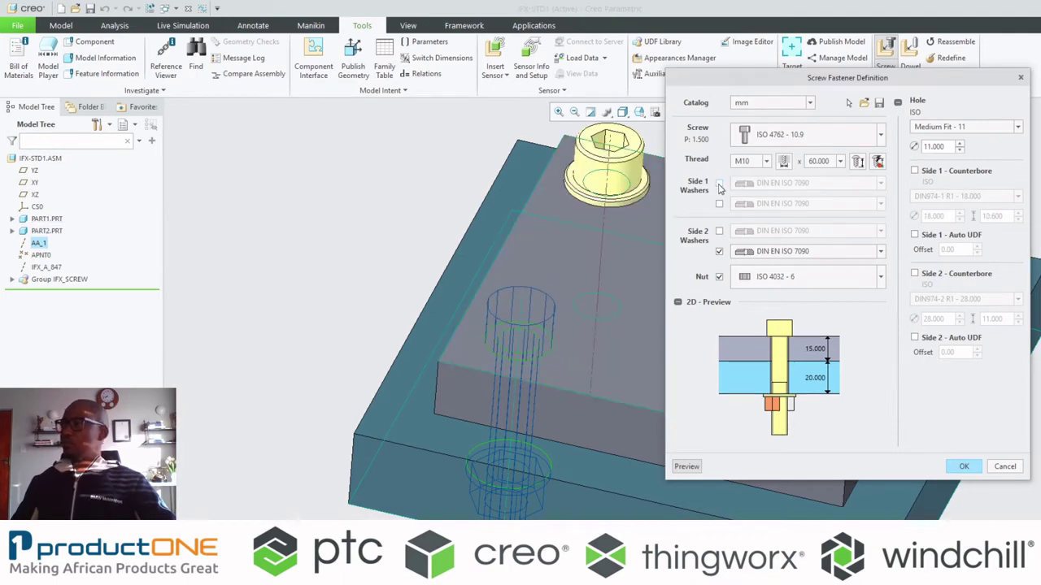
left_click(914, 171)
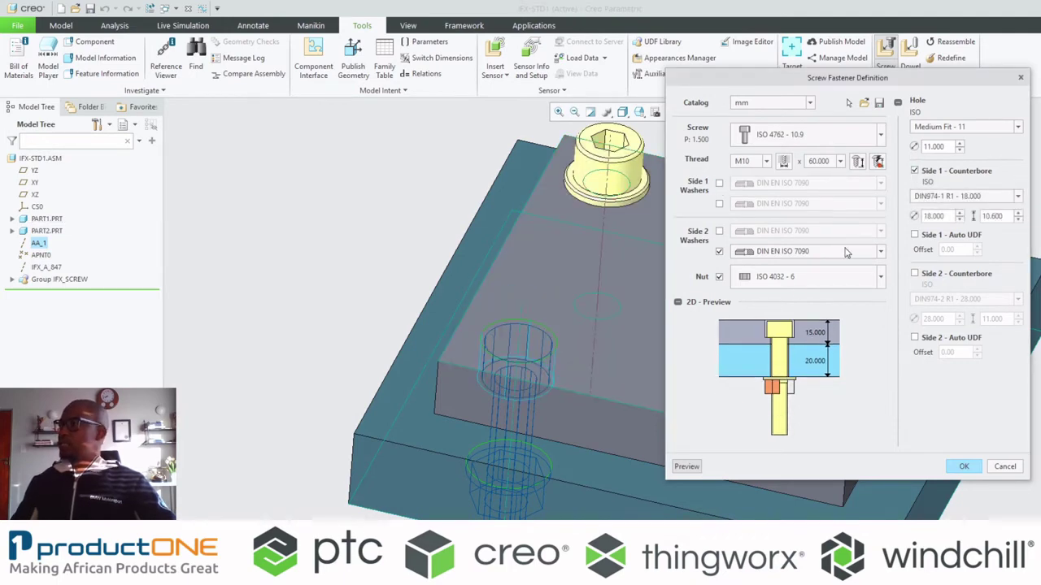
left_click(960, 214)
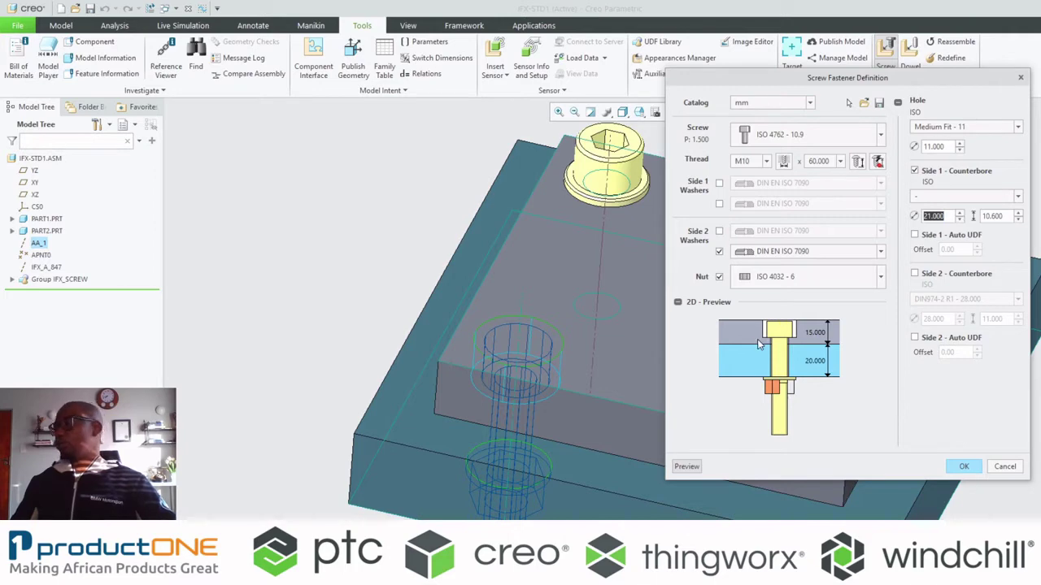
left_click(857, 161)
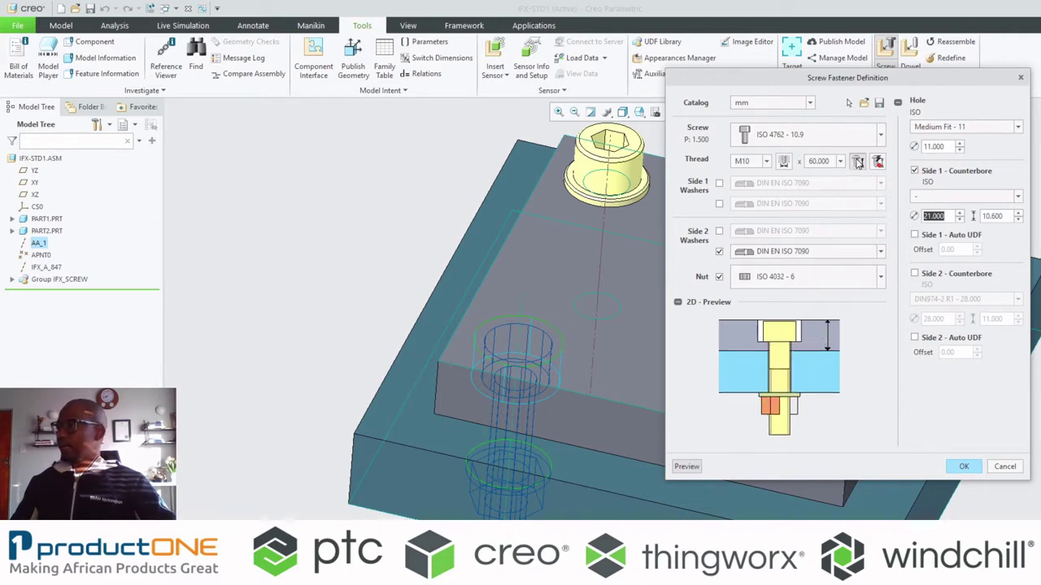
left_click(959, 467)
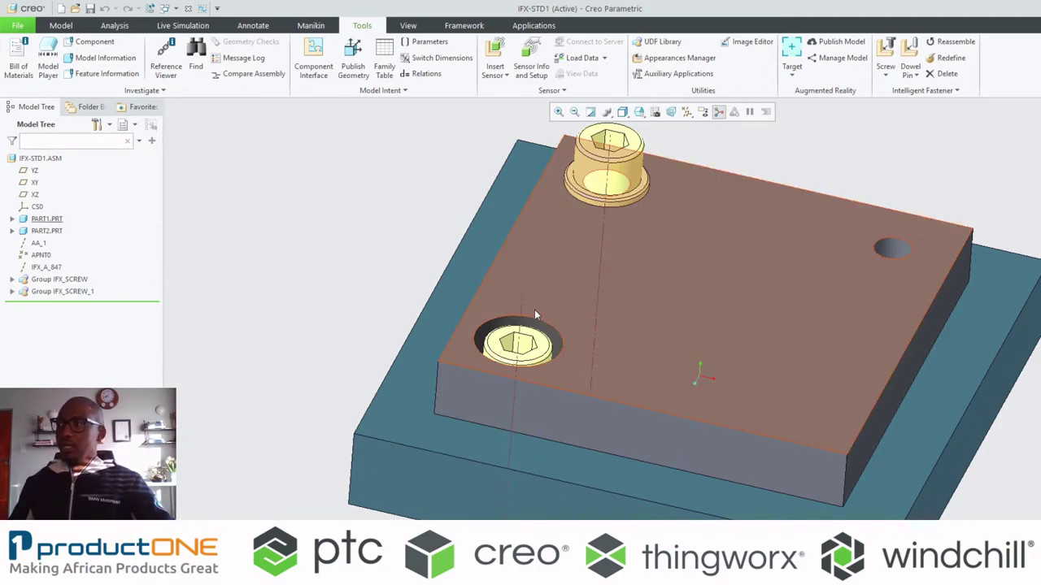
Open PART1 on its own and examine the holes the fasteners generated, including the counterbored one
left_click(534, 309)
left_click(561, 232)
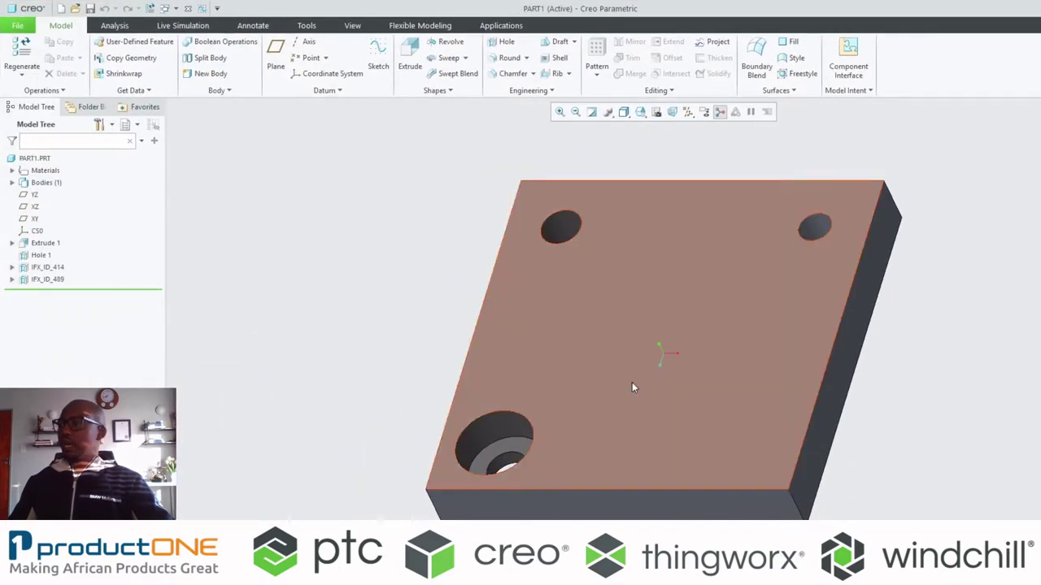
mouse_move(632, 382)
middle_mouse_down()
mouse_move(669, 428)
mouse_move(699, 341)
mouse_move(731, 297)
mouse_move(624, 383)
middle_mouse_up()
key("ctrl+d")
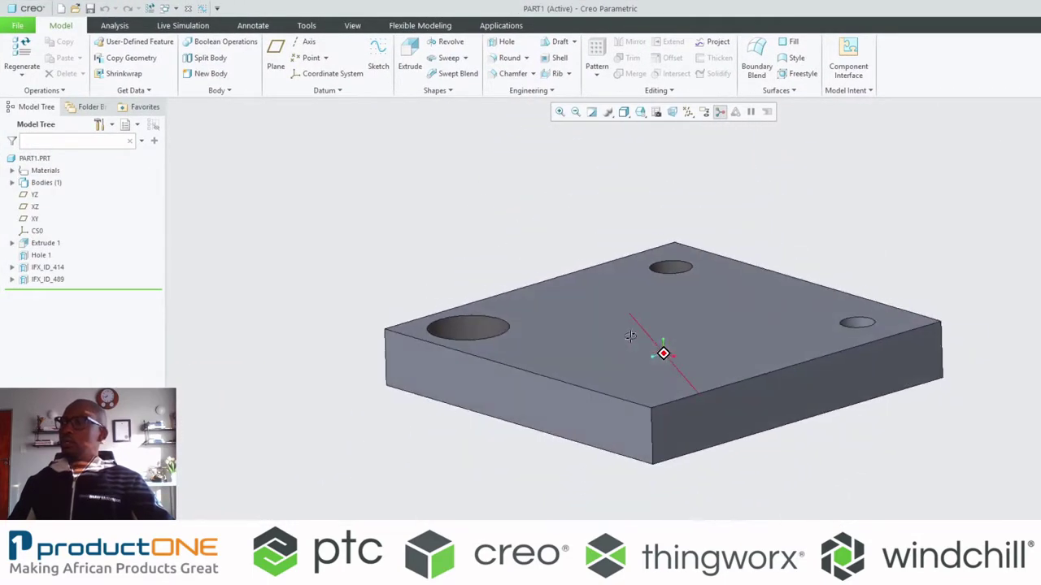
left_click(47, 266)
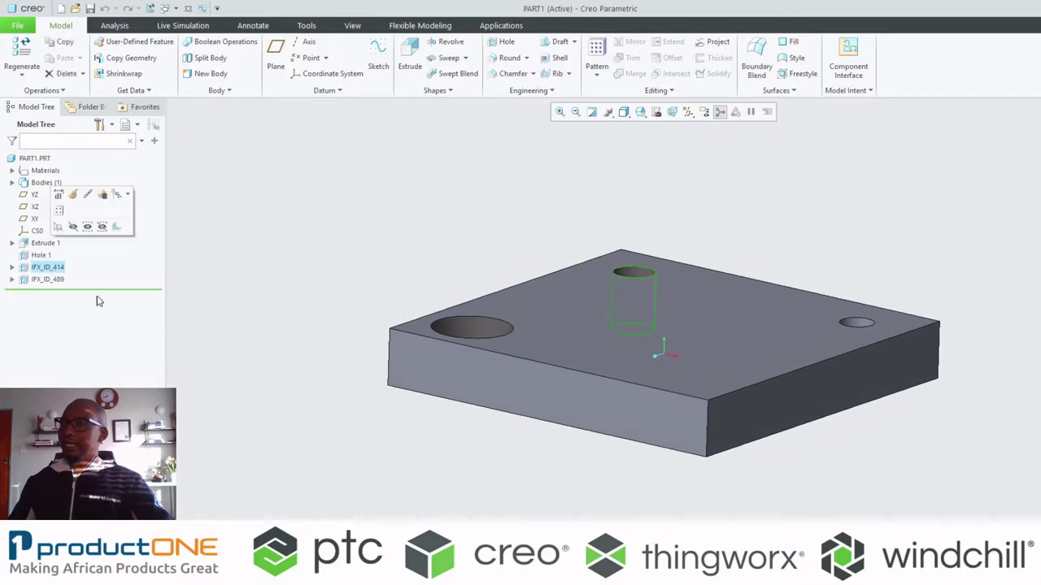
left_click(379, 272)
middle_click_drag(469, 296, 451, 342)
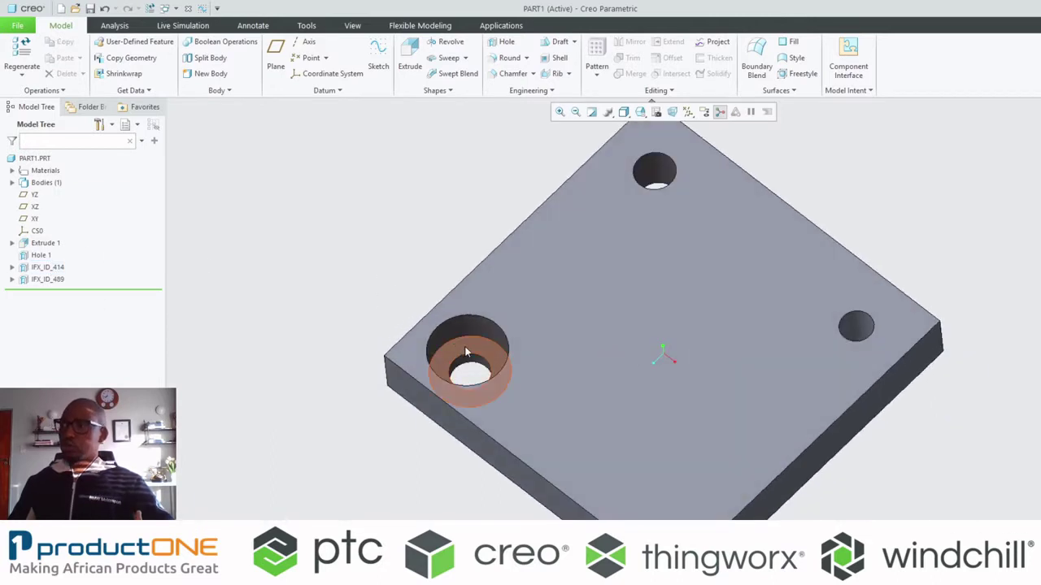
Return to the IFX-STD1 assembly and turn off the datum axis display
left_click(175, 9)
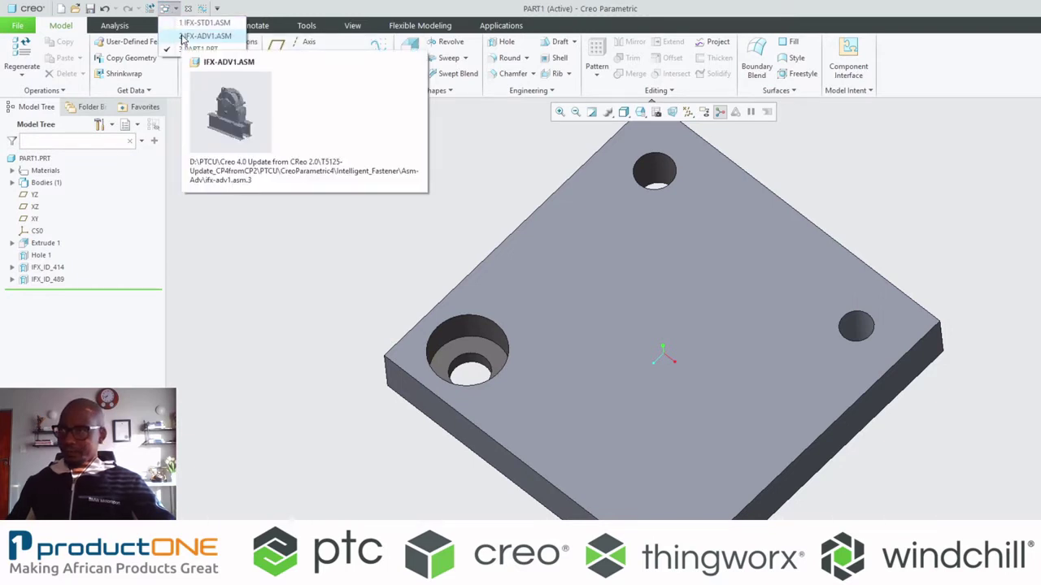
left_click(188, 22)
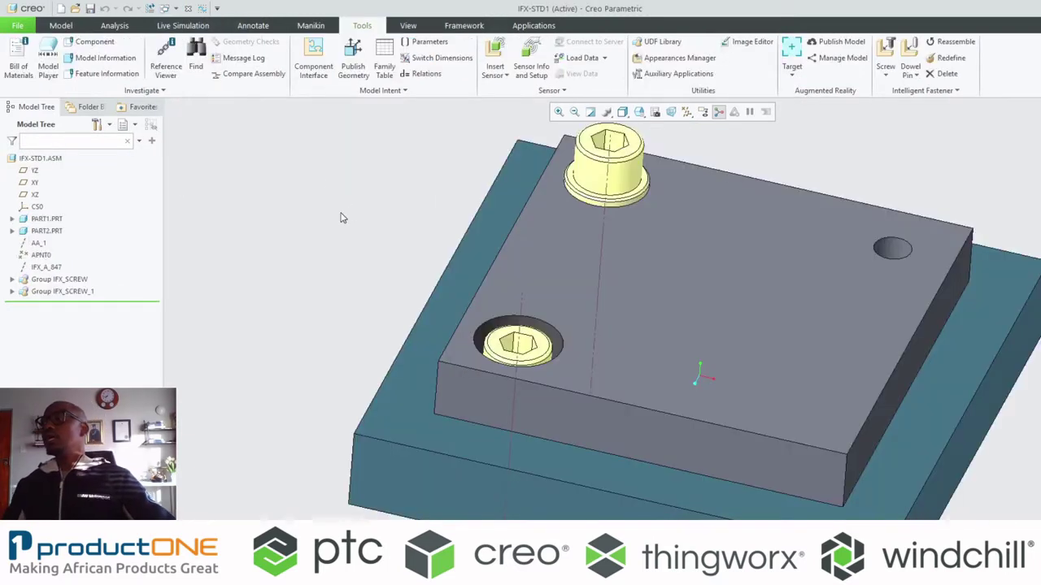
left_click(687, 112)
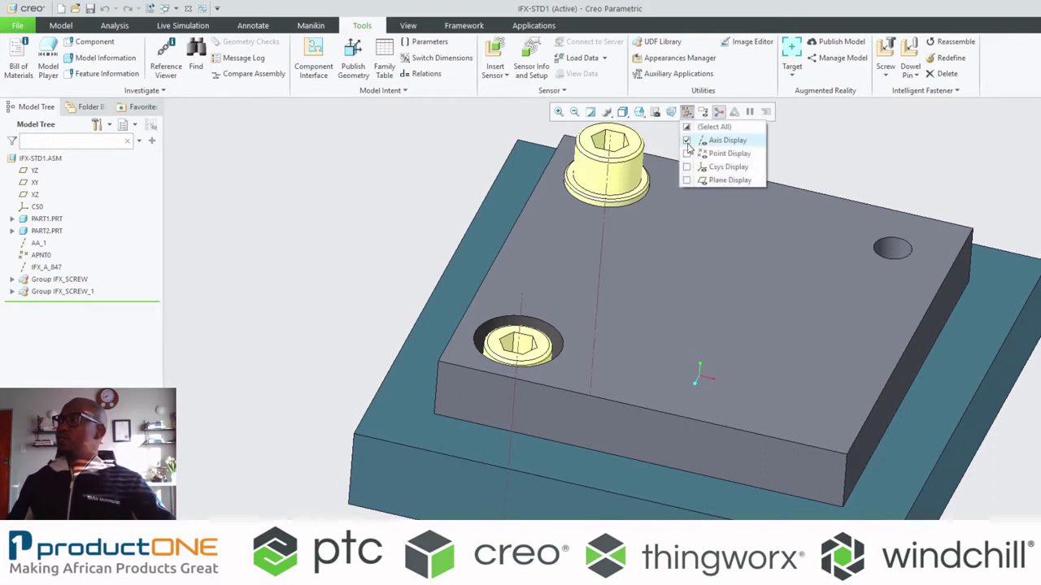
left_click(687, 140)
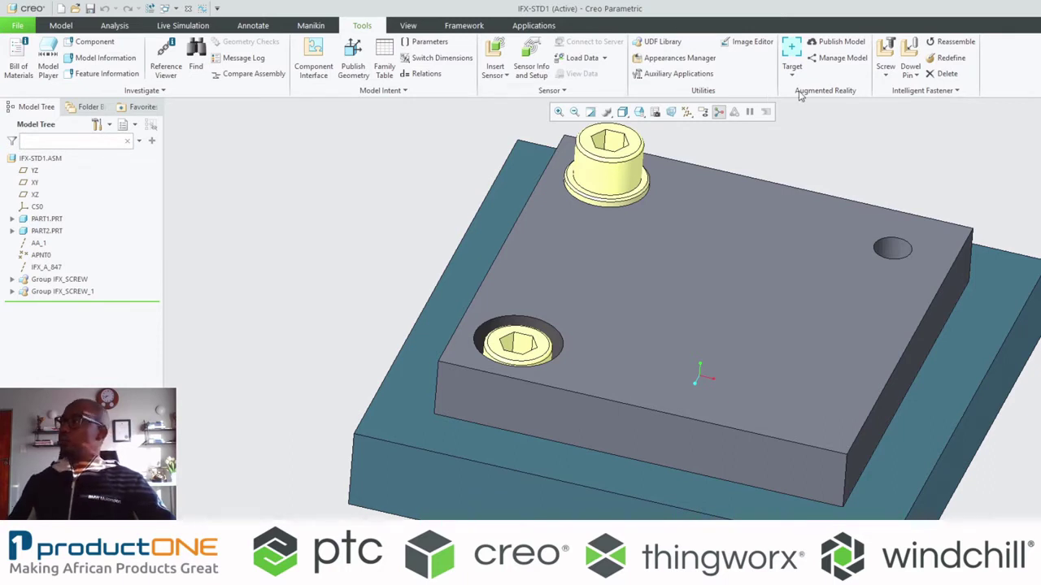
Reference a third screw fastener to the existing hole in PART1, with the head on PART1's top face and the nut on PART2's bottom face
left_click(885, 51)
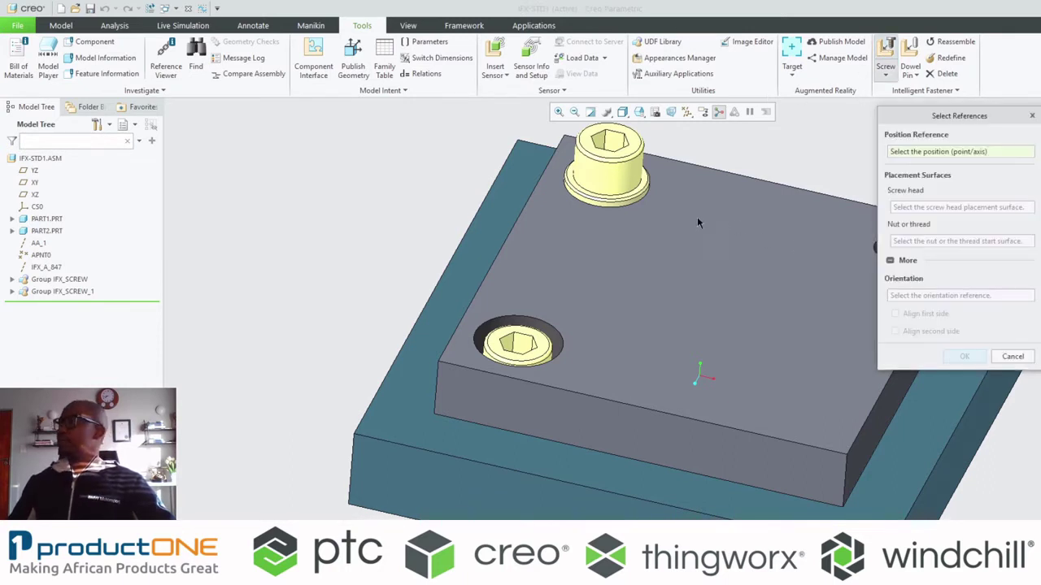
scroll(577, 216, "up", 1)
middle_click_drag(705, 221, 602, 222, "shift")
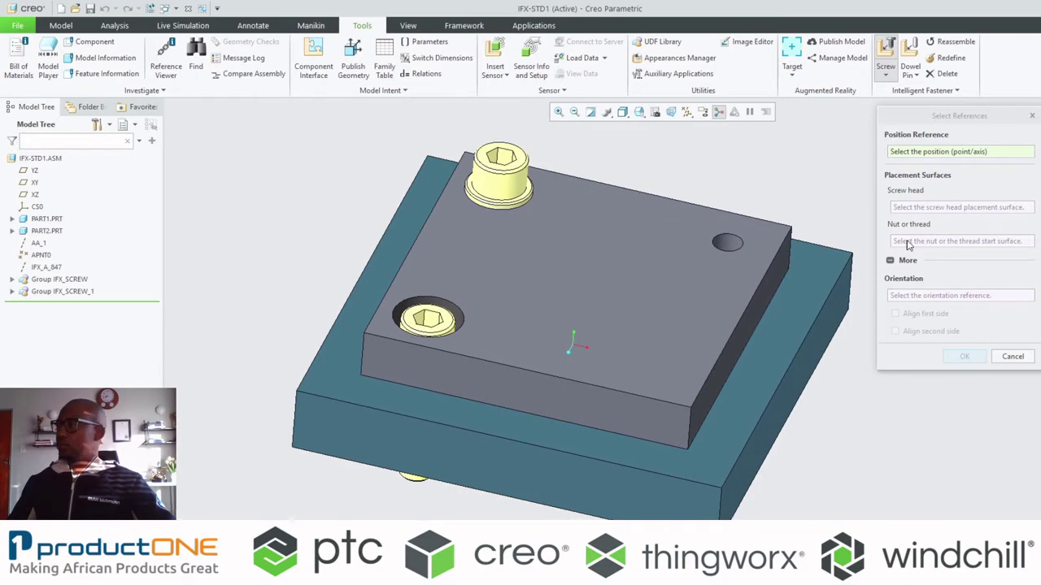
scroll(720, 248, "down", 3)
left_click(719, 249)
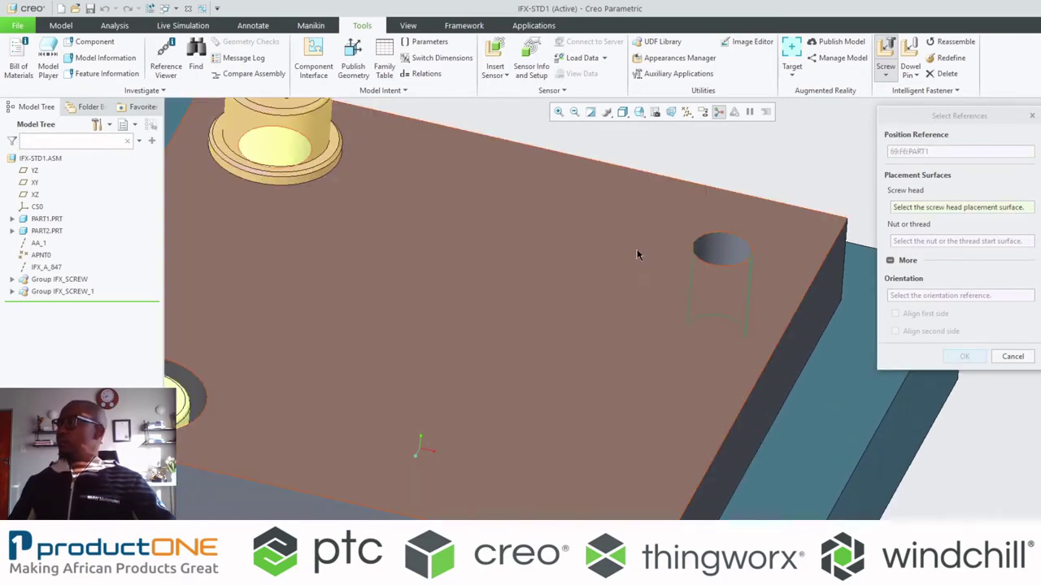
left_click(637, 251)
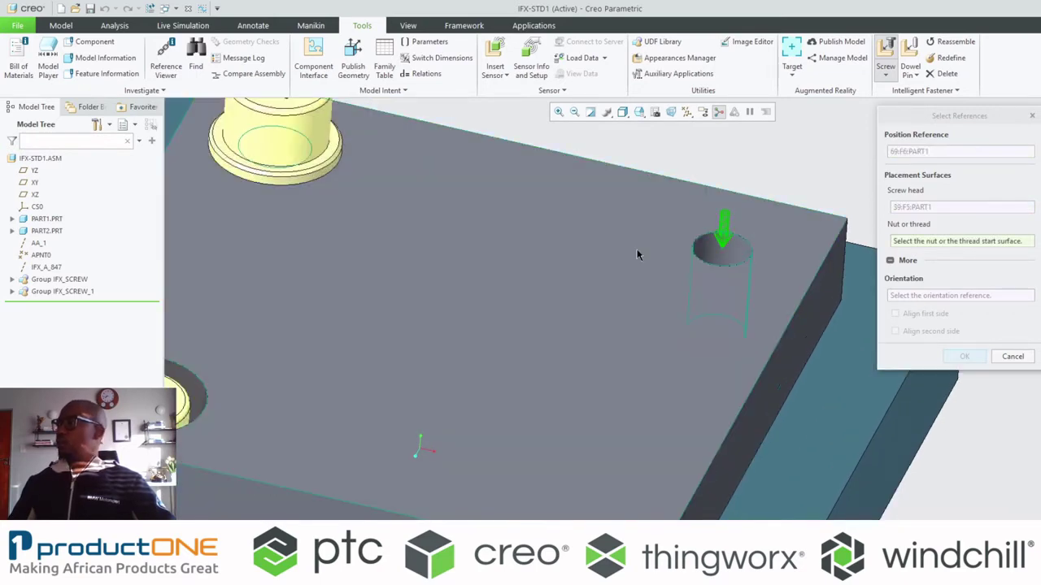
scroll(638, 252, "up", 5)
left_click(712, 326)
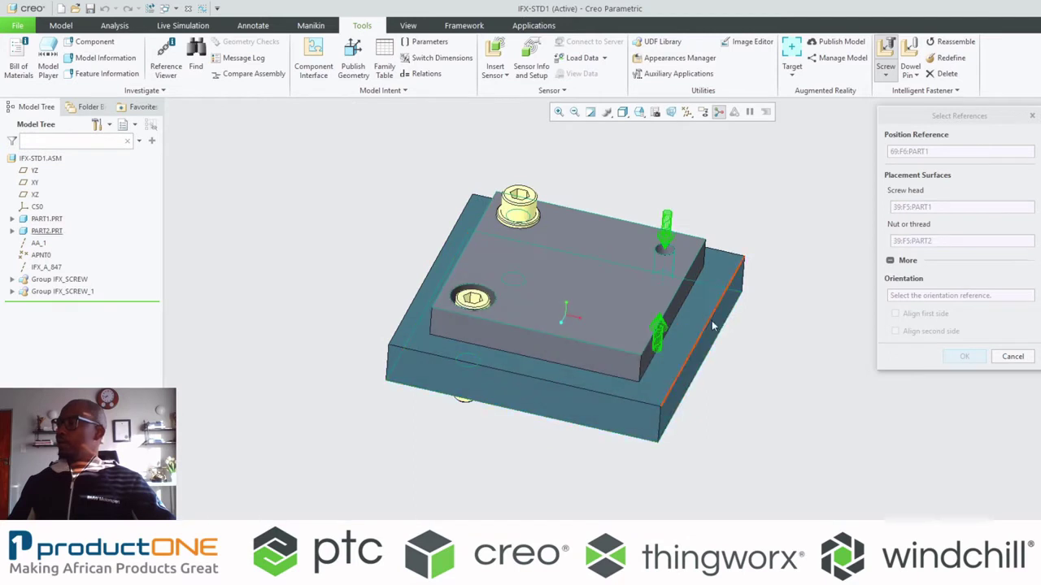
middle_click(706, 165)
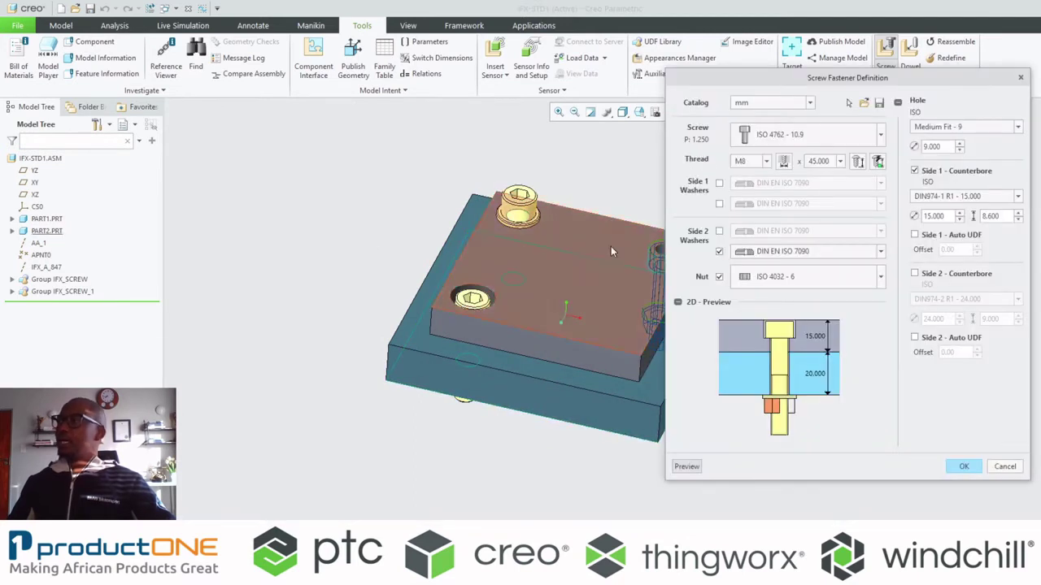
Remove the side 1 counterbore from the M8 fastener definition and let the screw length adjust automatically to 50 mm
left_click(913, 172)
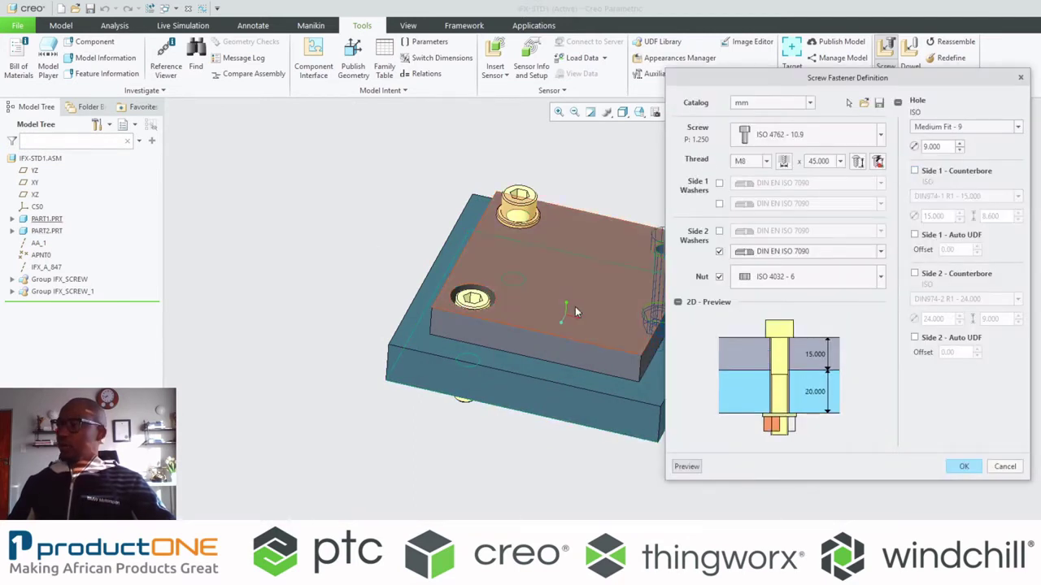
middle_click_drag(574, 310, 373, 298, "shift")
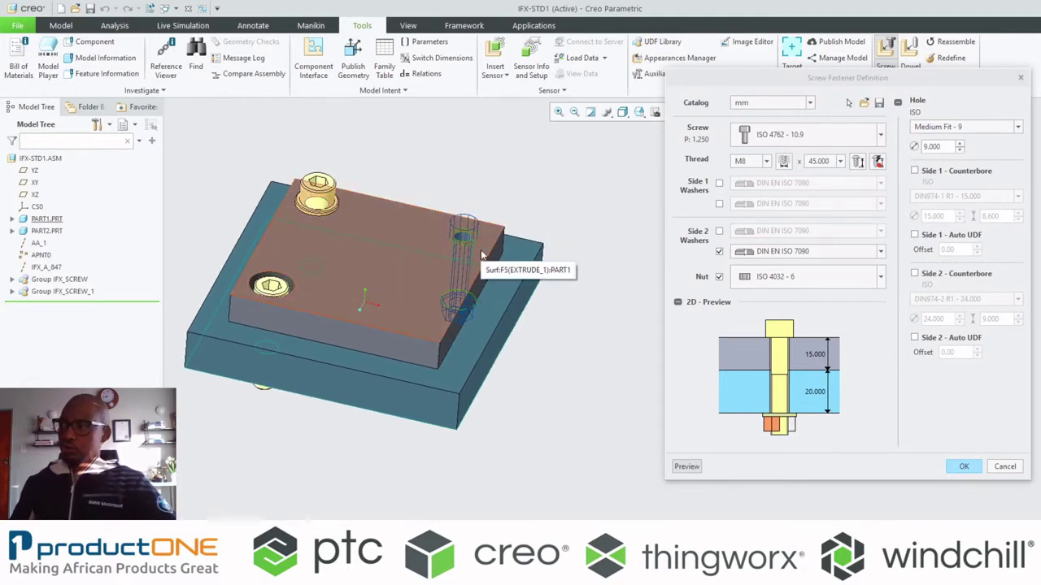
scroll(480, 252, "up", 3)
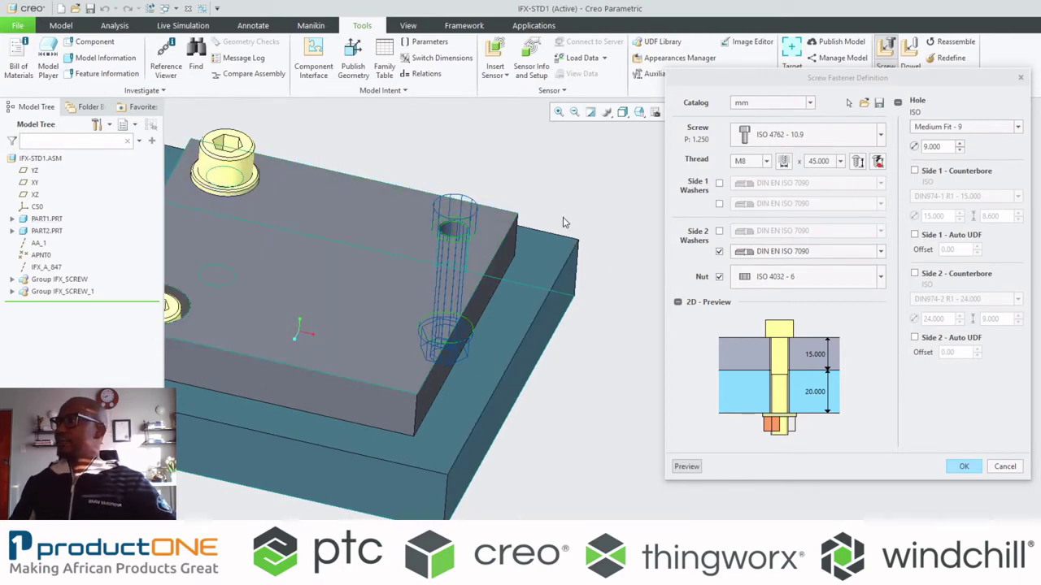
left_click(861, 163)
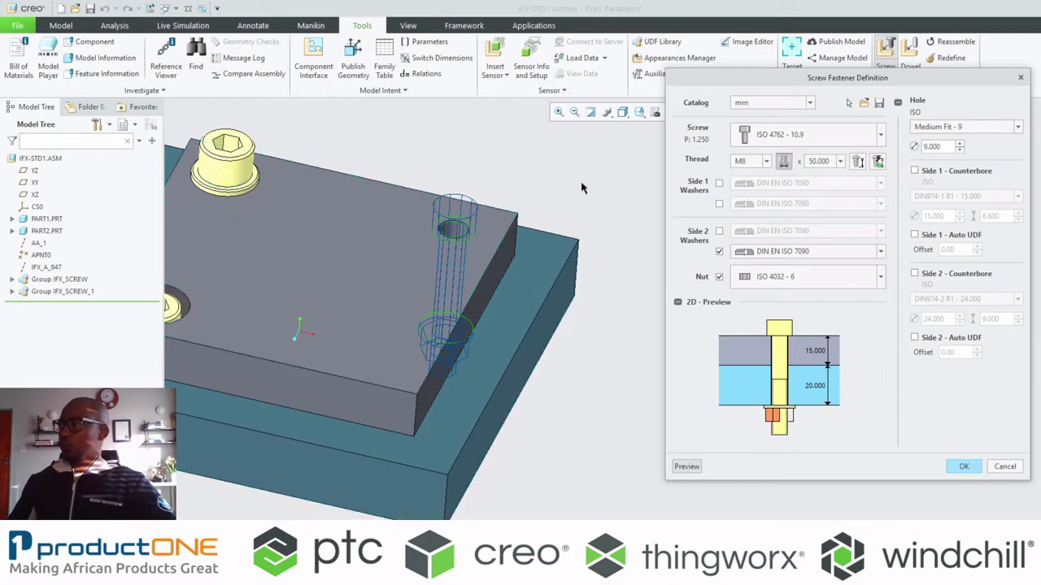
left_click(455, 228)
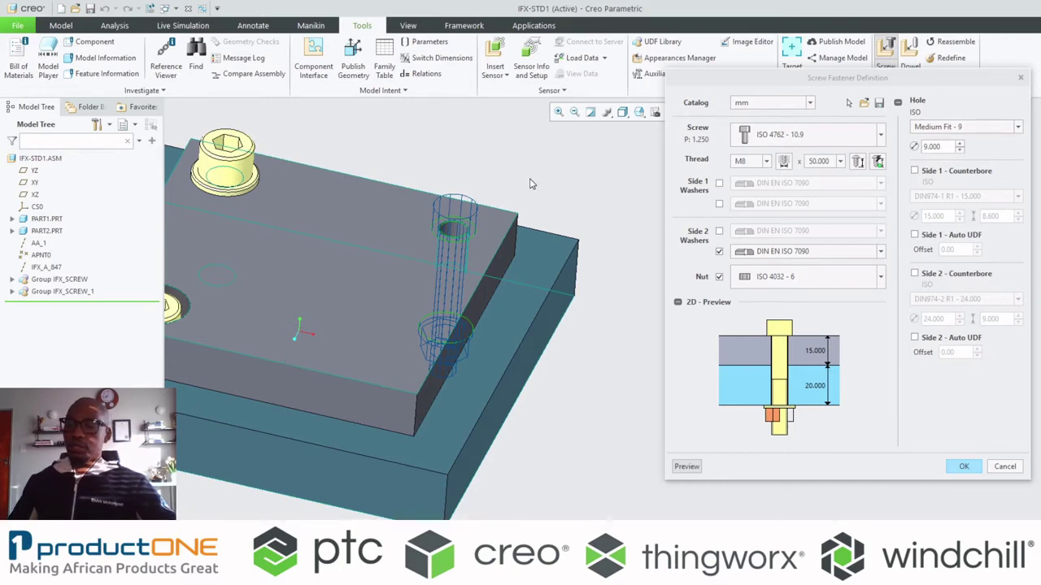
Add a DIN EN ISO 7090 washer on side 1 and place the M8 fastener in the existing hole
left_click(718, 183)
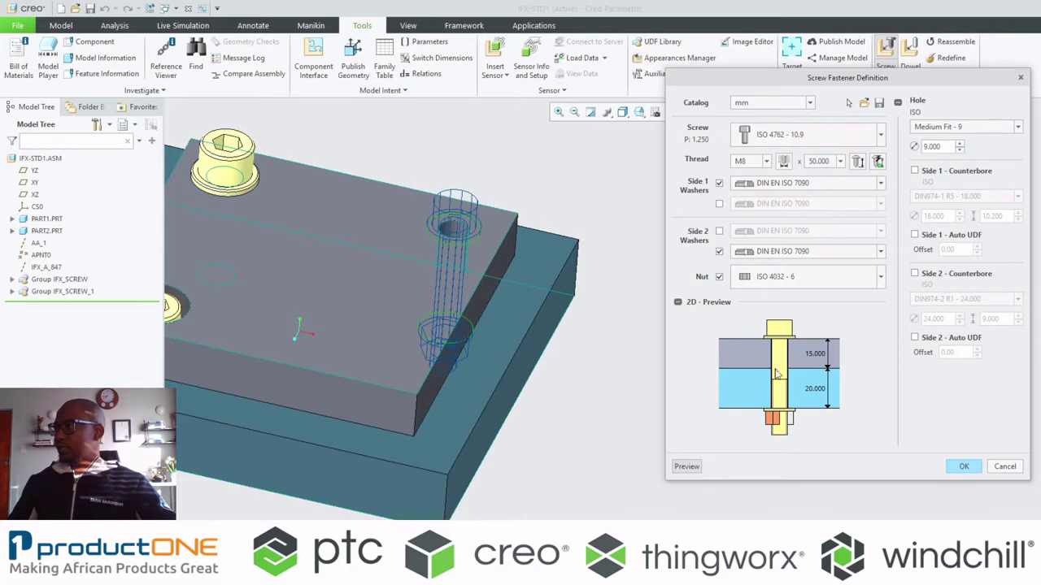
left_click(516, 136)
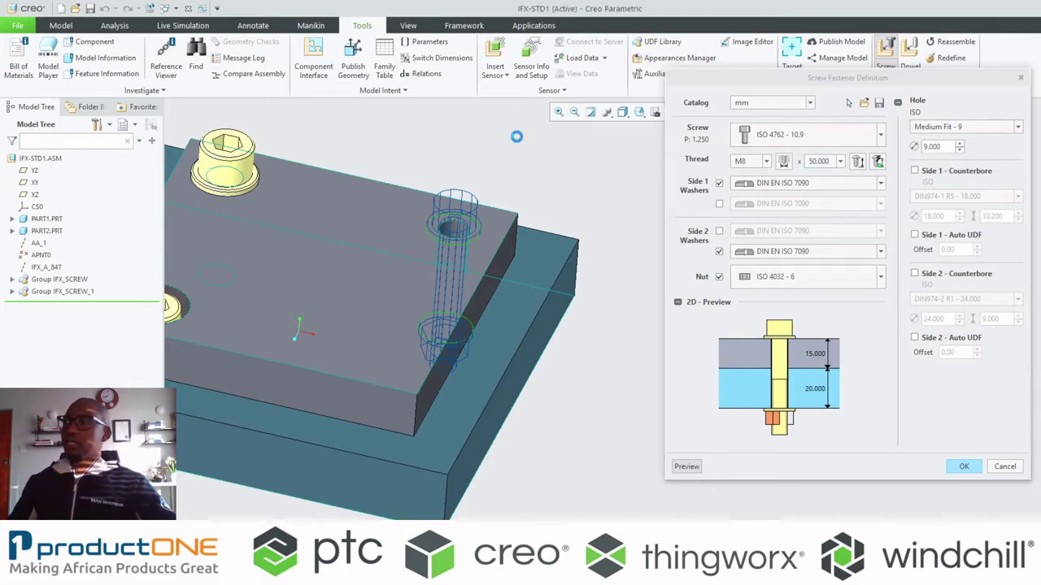
key("ctrl+d")
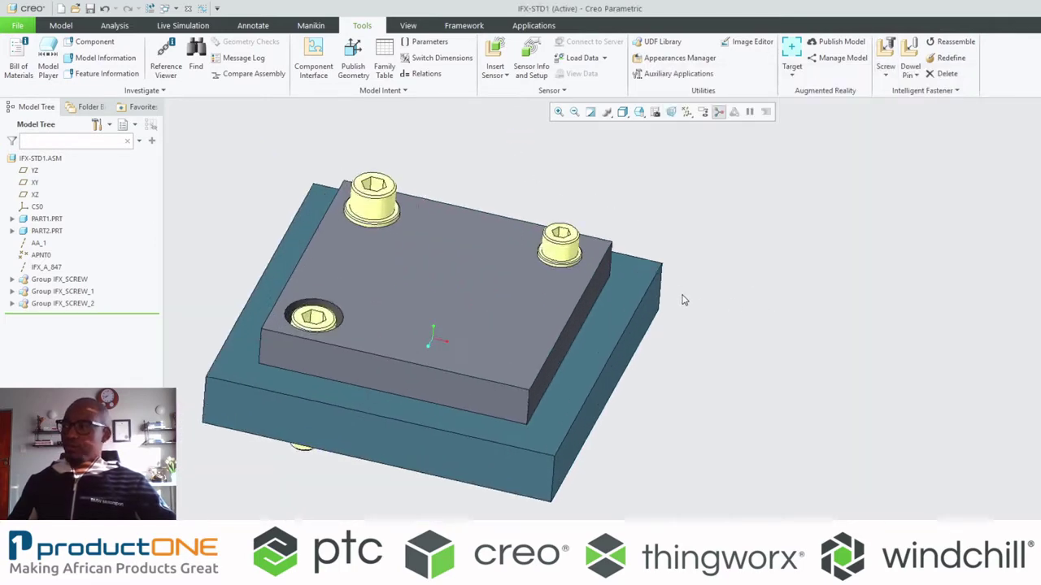
middle_click_drag(683, 300, 780, 320, "shift")
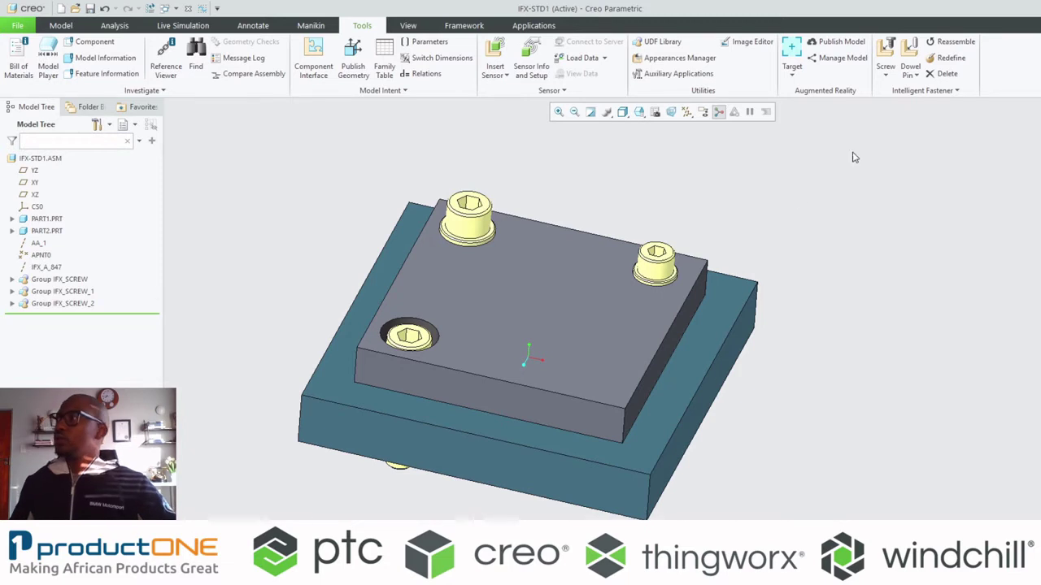
left_click(887, 75)
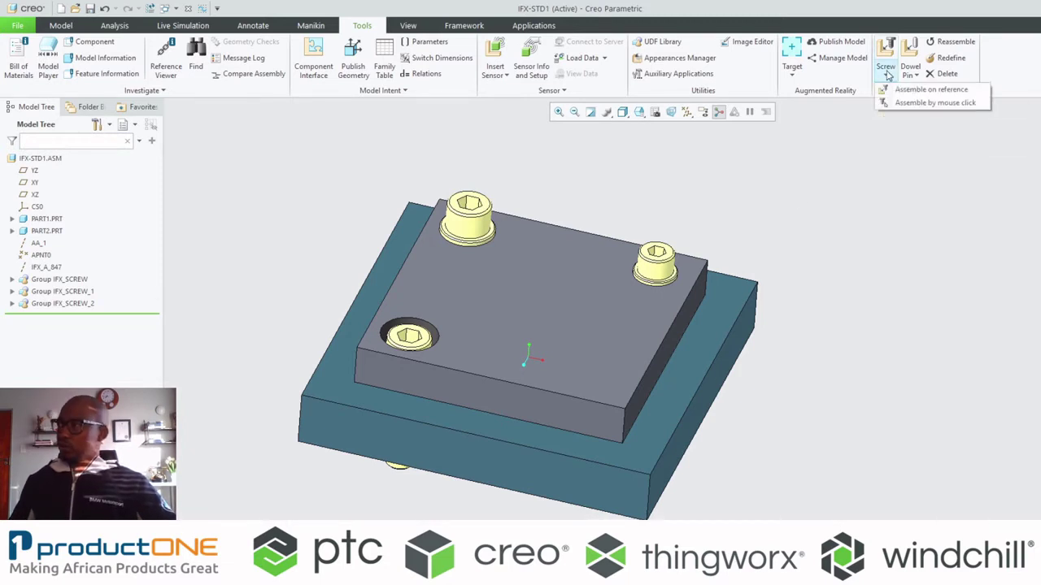
left_click(897, 104)
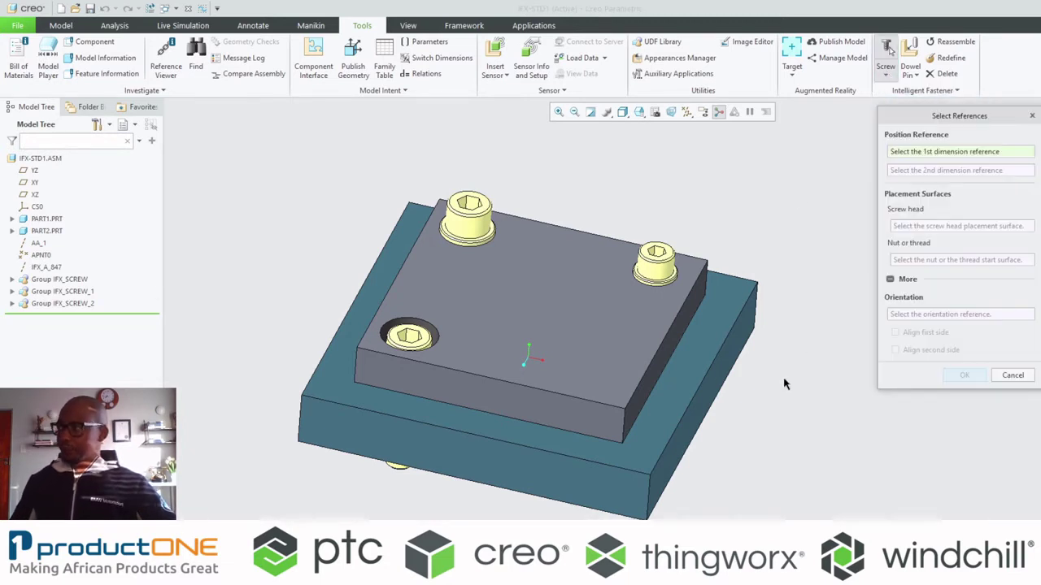
left_click(594, 375)
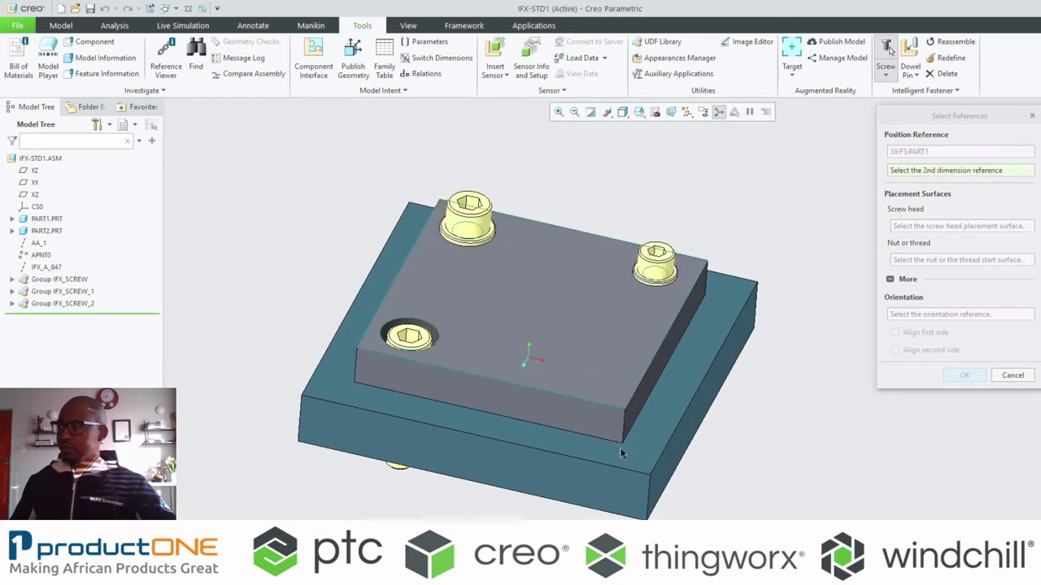
left_click(948, 174)
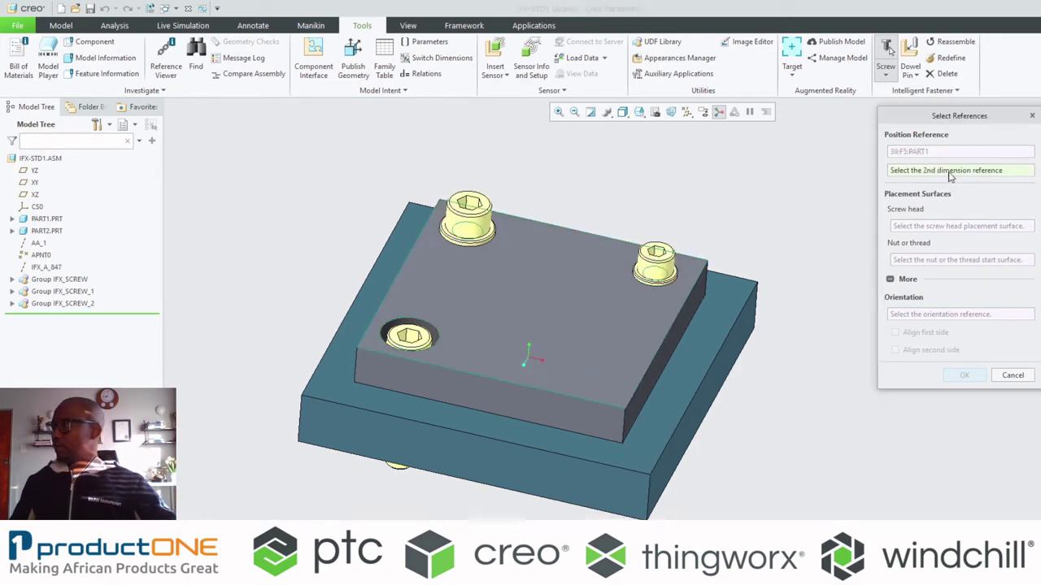
left_click(1007, 380)
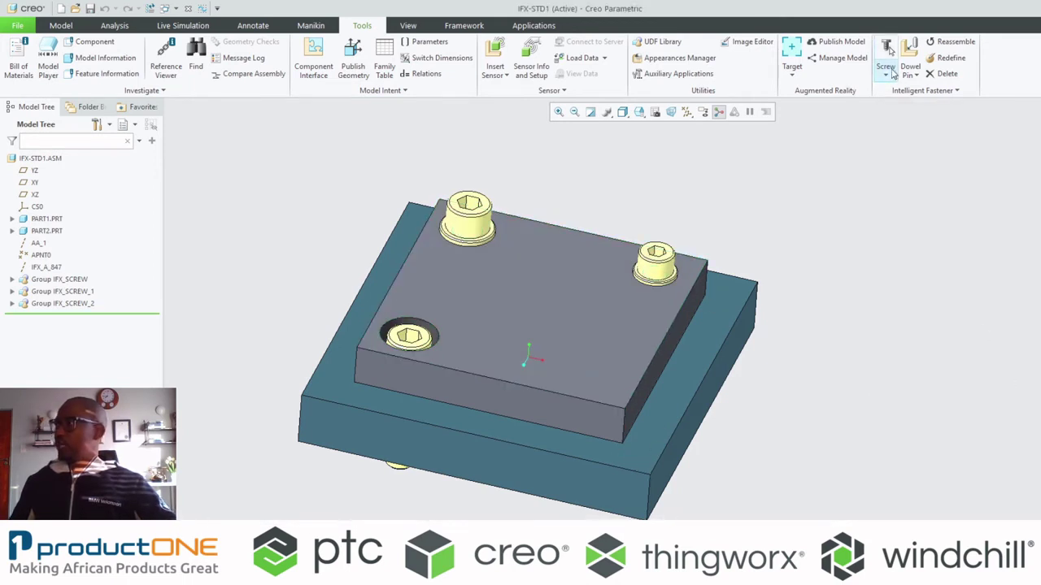
Start a screw assembled by mouse click, dimensioned from two adjacent PART1 side faces, with its head on PART1's top face and thread starting on PART2's top face
left_click(886, 75)
left_click(898, 105)
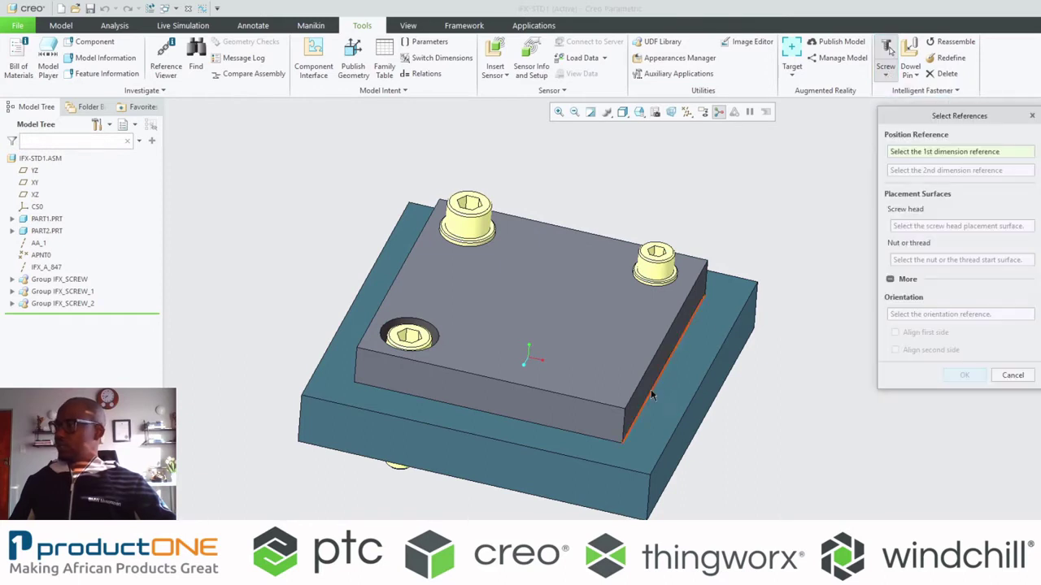
left_click(644, 398)
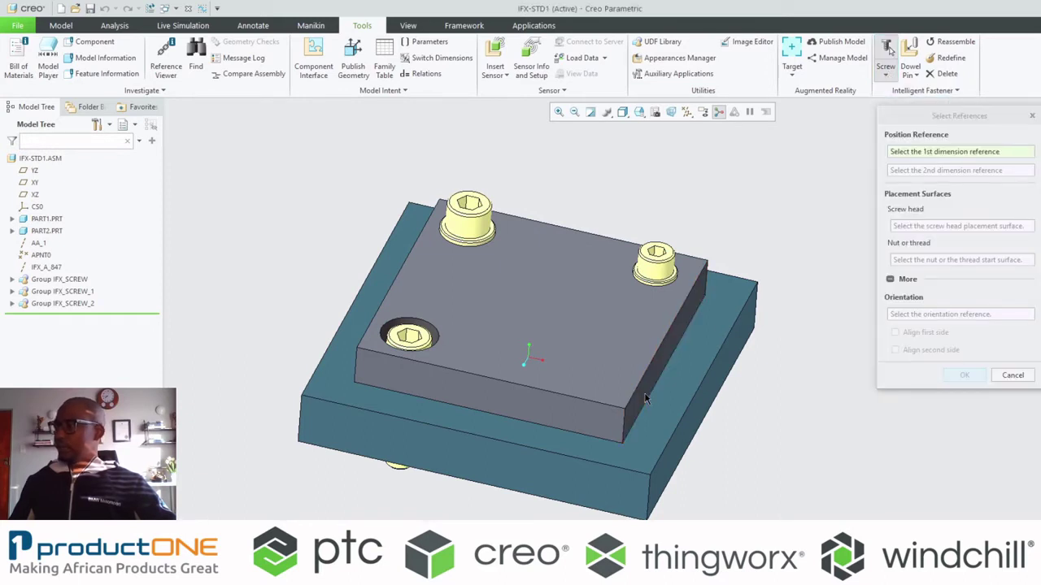
left_click(574, 431)
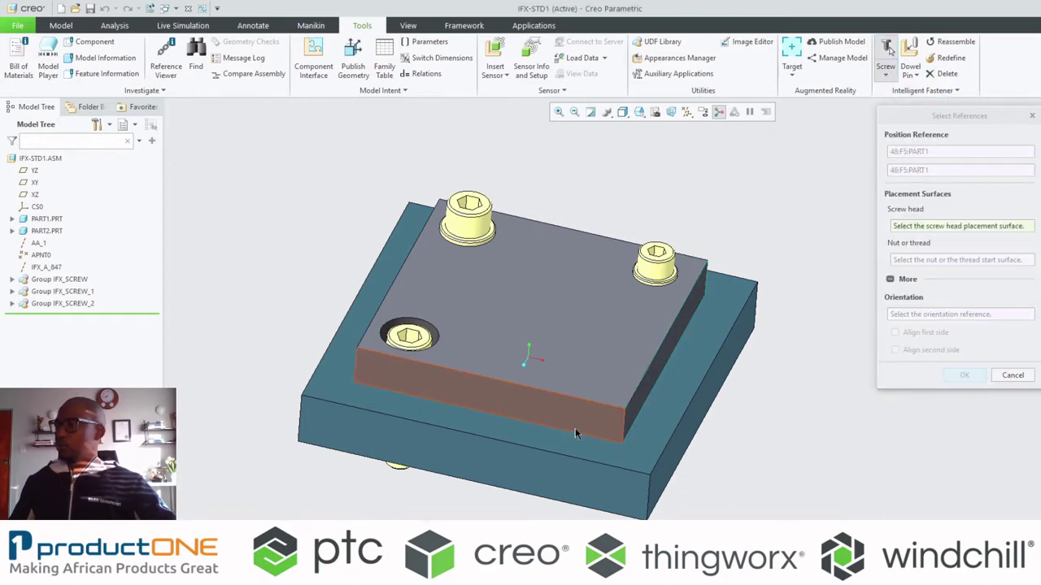
left_click(582, 355)
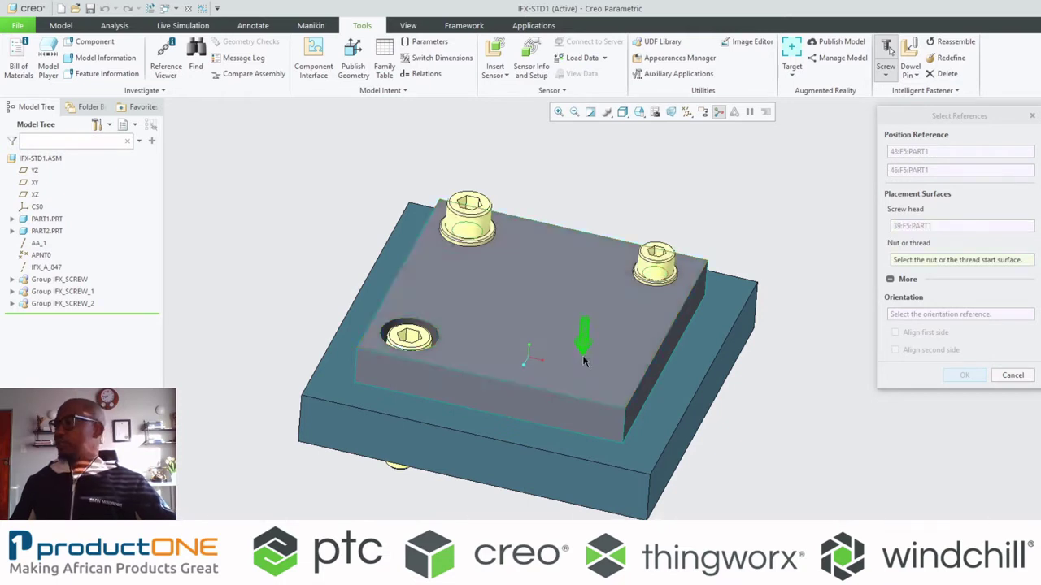
left_click(590, 459)
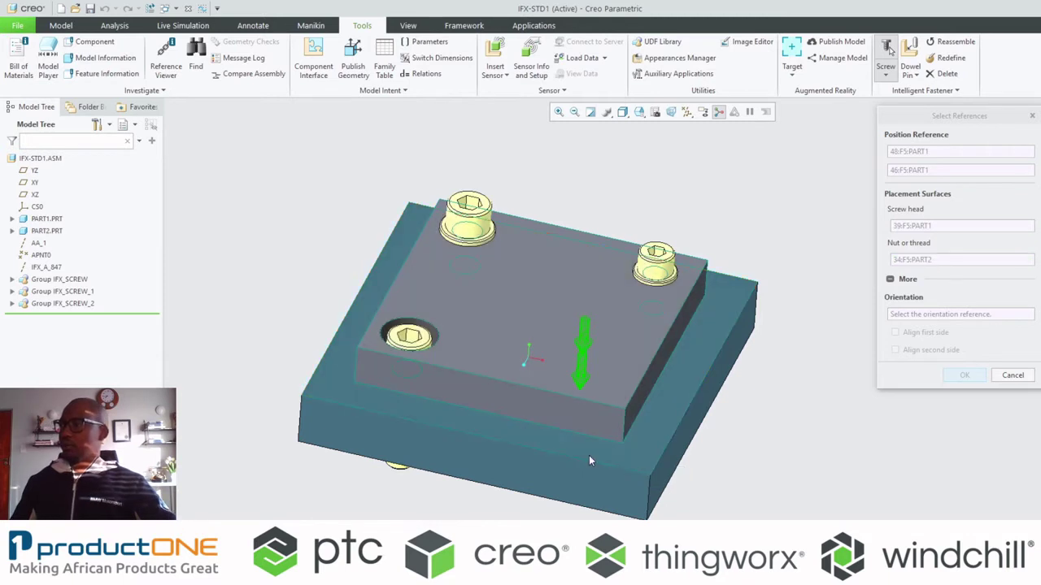
middle_click(799, 497)
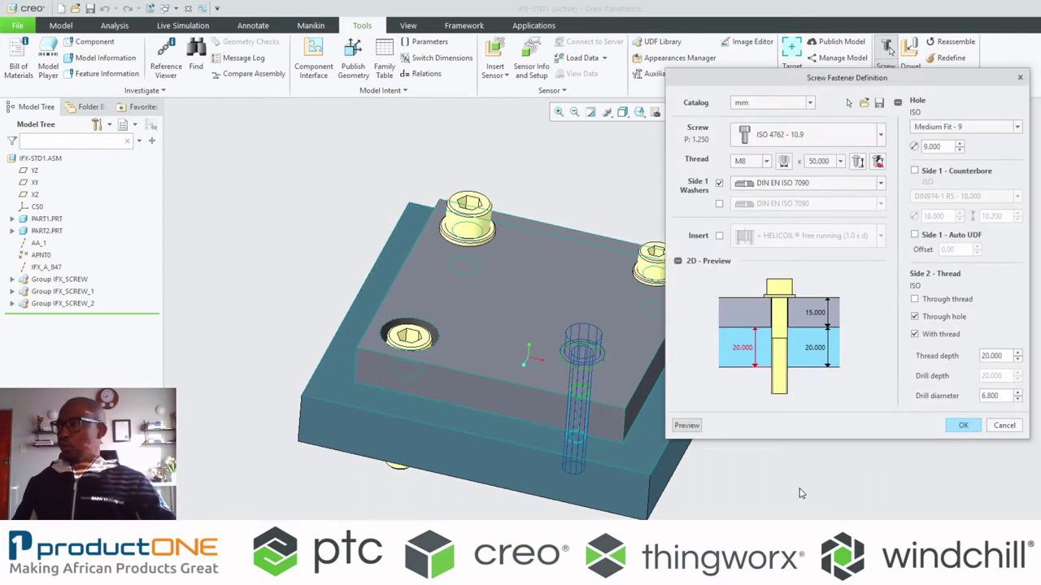
Choose the ISO 7380-1 - 8.8 screw for the M8 fastener and let its length adjust automatically to 30 mm
left_click(767, 162)
left_click(766, 163)
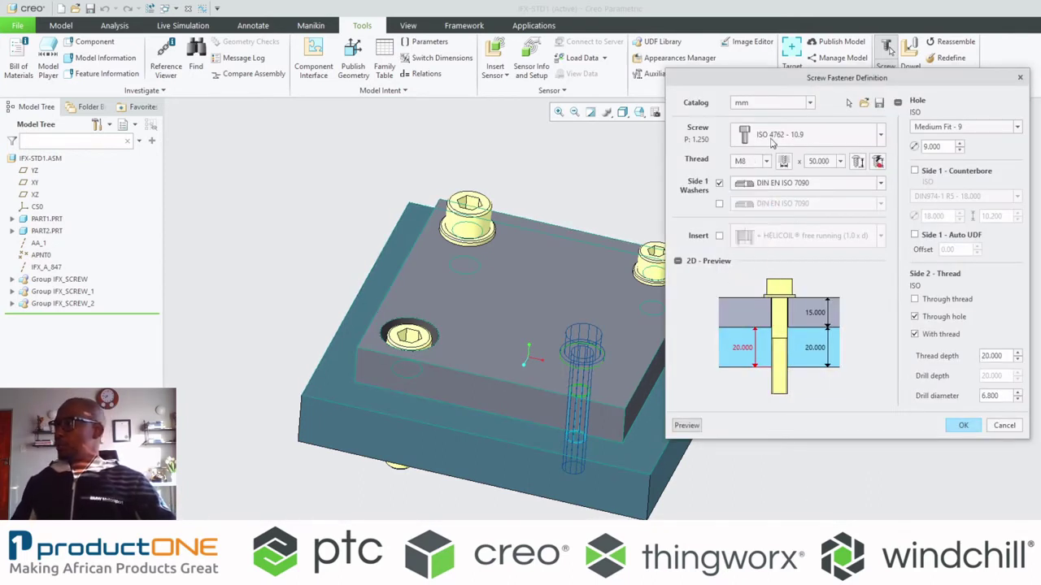
left_click(774, 141)
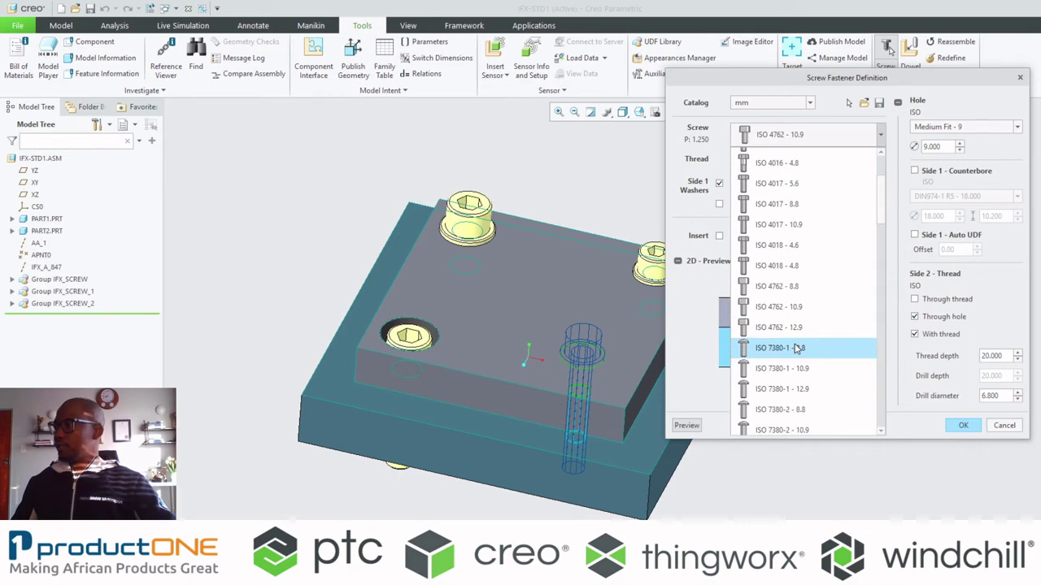
left_click(797, 348)
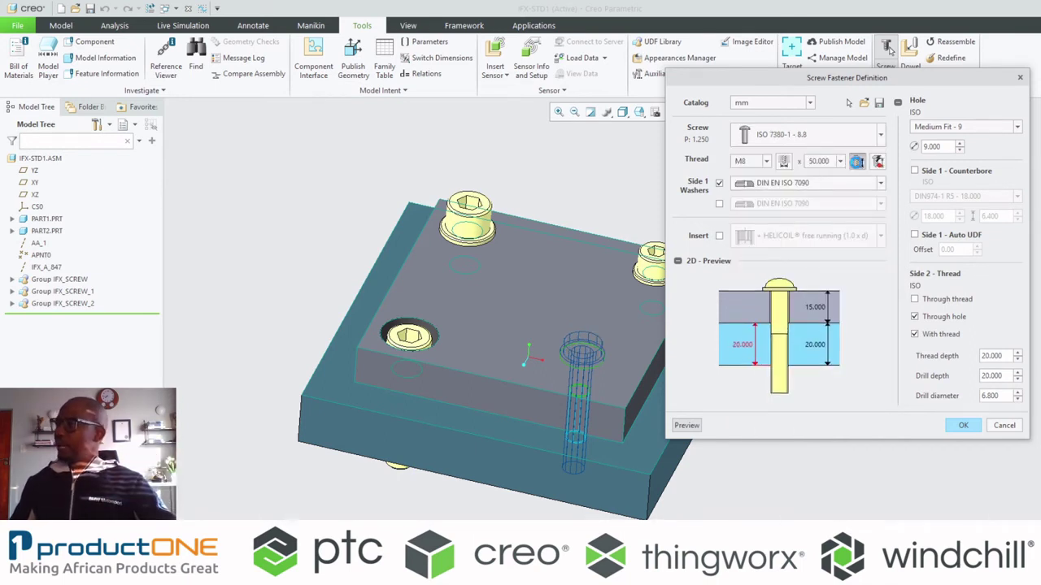
left_click(858, 161)
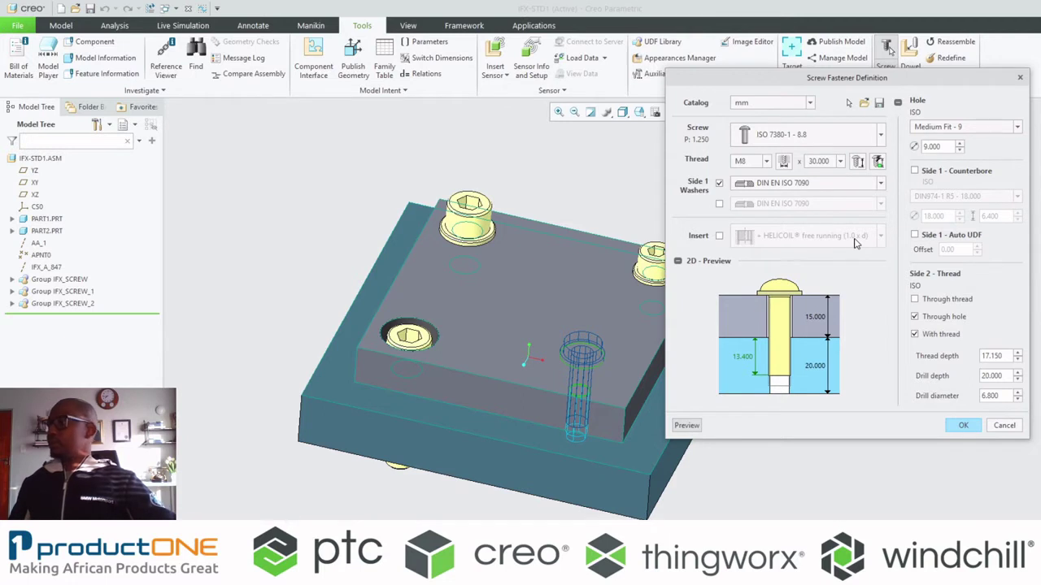
left_click(1013, 358)
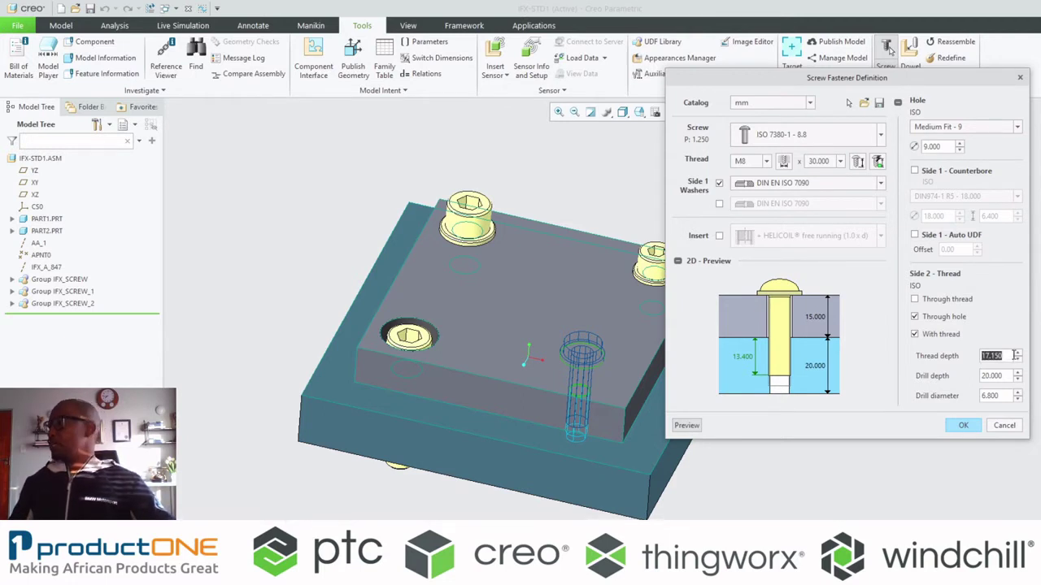
Place one button-head screw on PART1's top face near the empty corner, about 30 mm from both referenced side faces
left_click(965, 426)
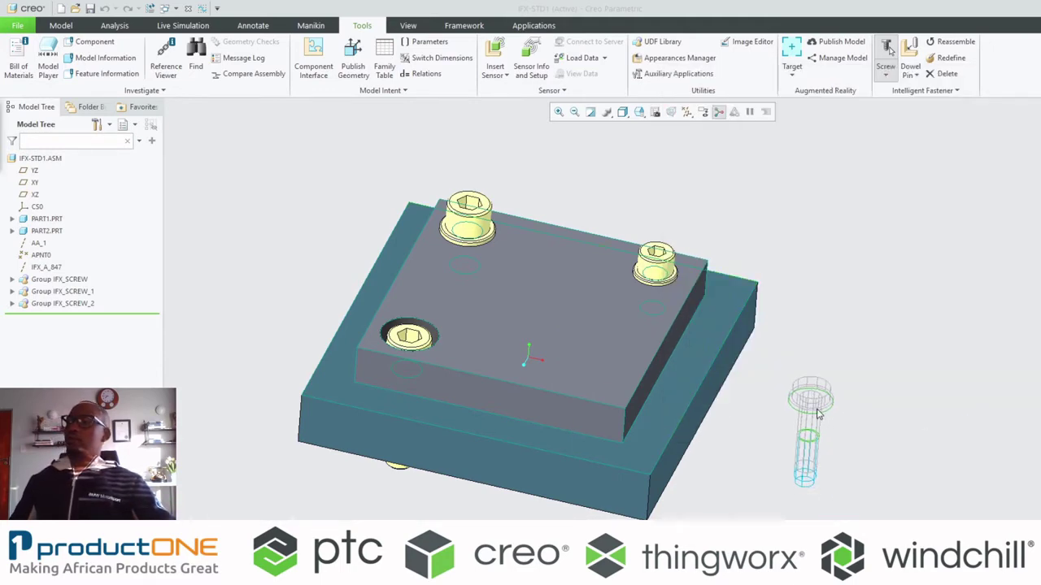
left_click(569, 348)
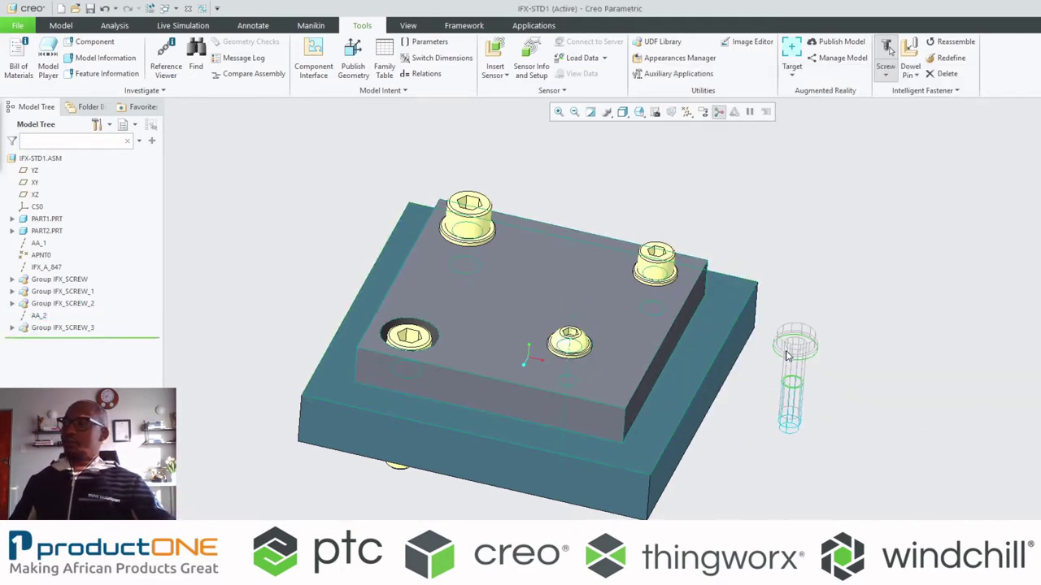
middle_click_drag(584, 500, 800, 465)
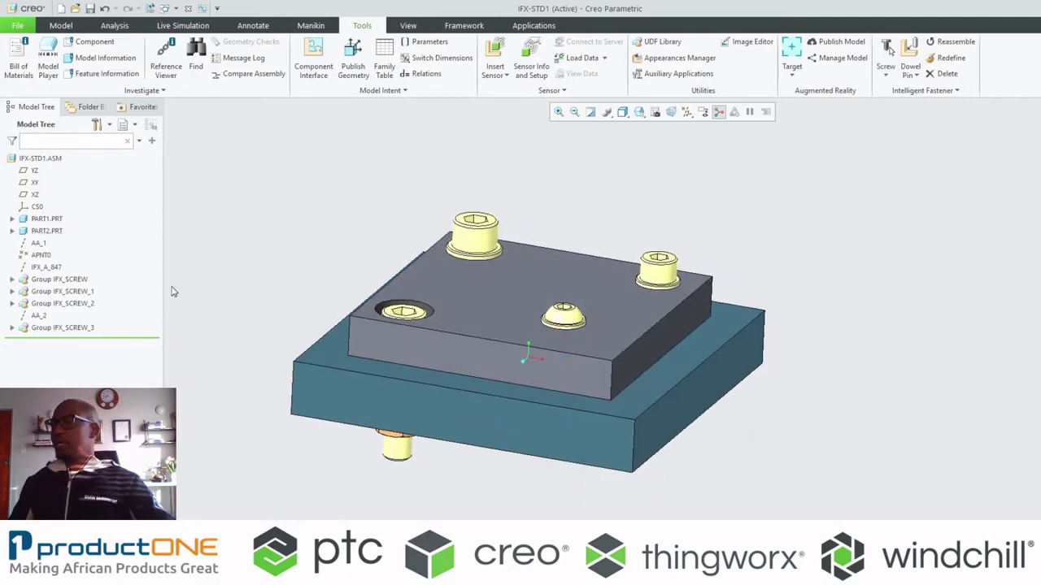
Set both edge offsets of the button-head screw's datum axis to 25 mm and regenerate the assembly
left_click(39, 316)
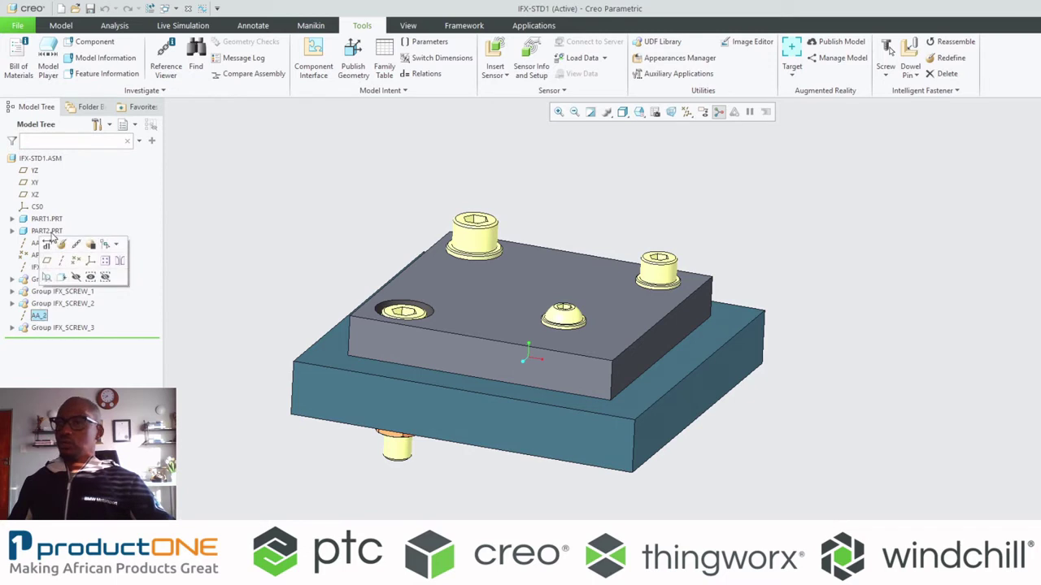
middle_click_drag(517, 318, 485, 433)
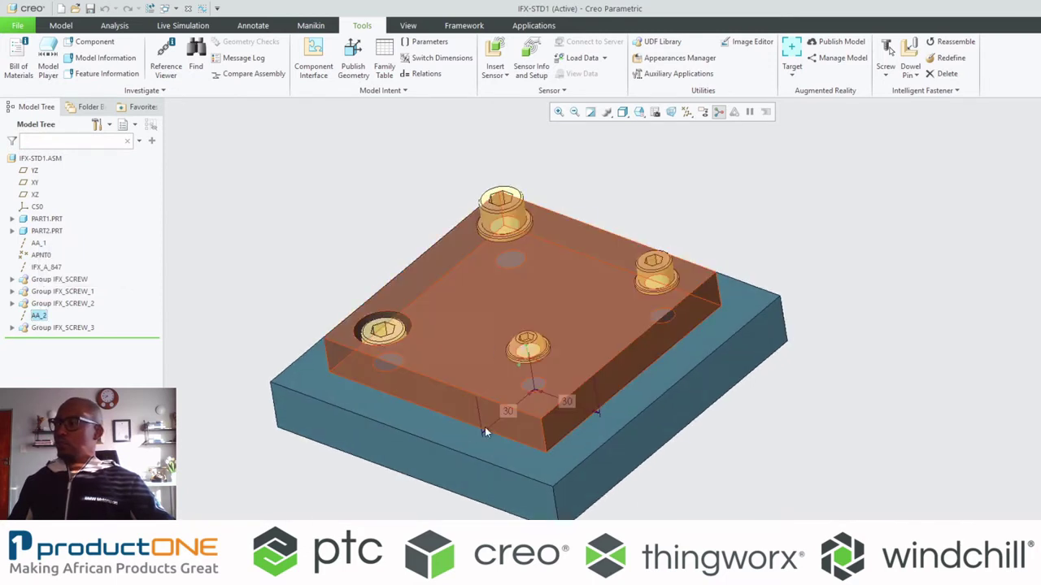
double_click(508, 412)
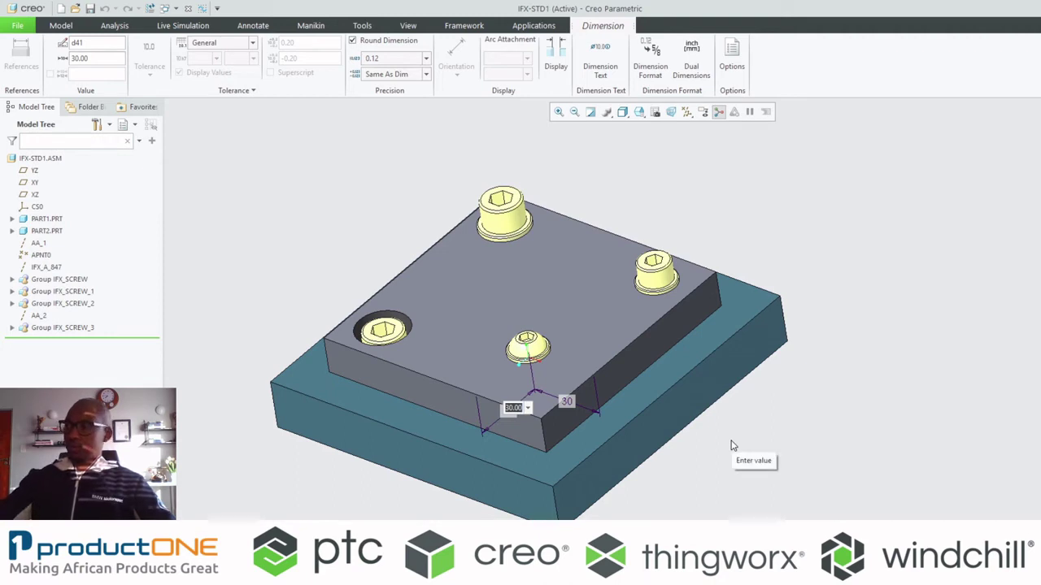
type("25")
key("Return")
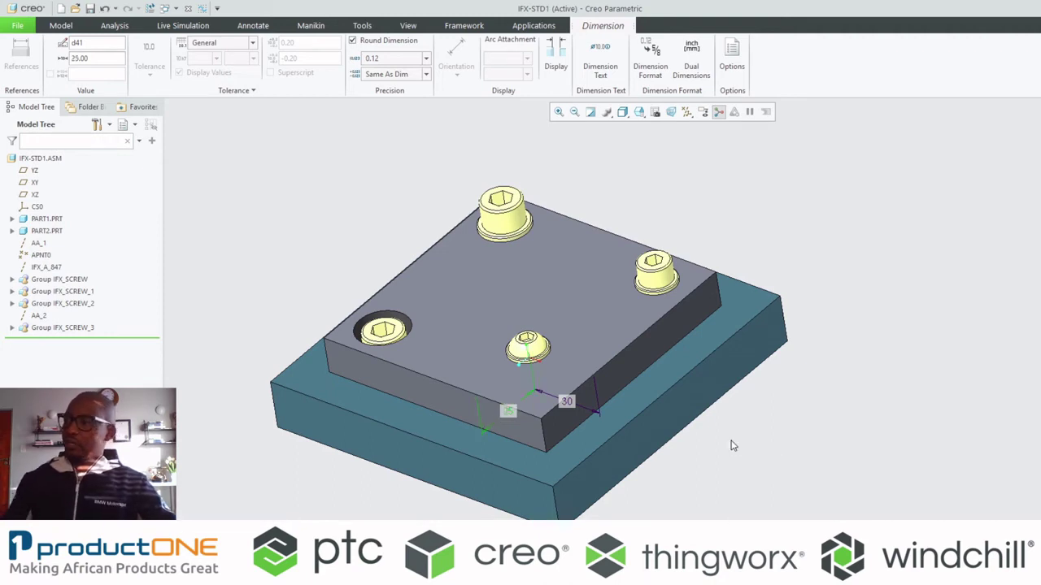
double_click(567, 402)
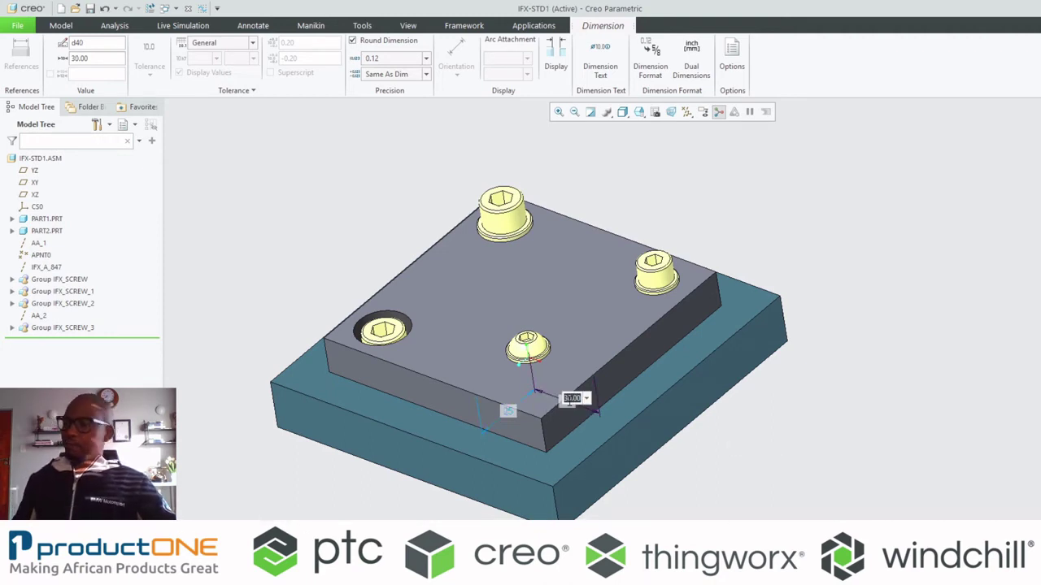
type("25")
key("Return")
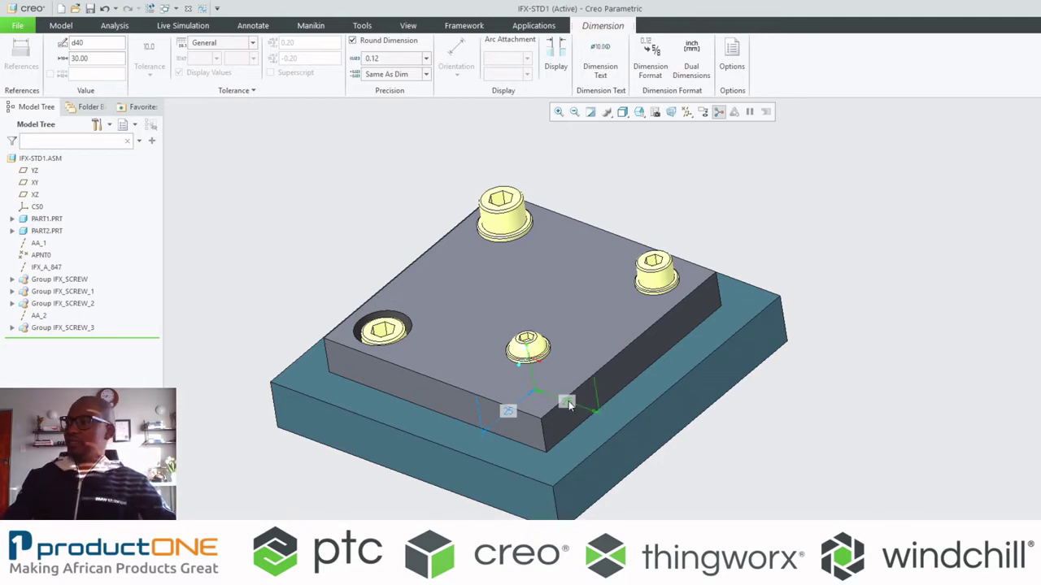
key("ctrl+g")
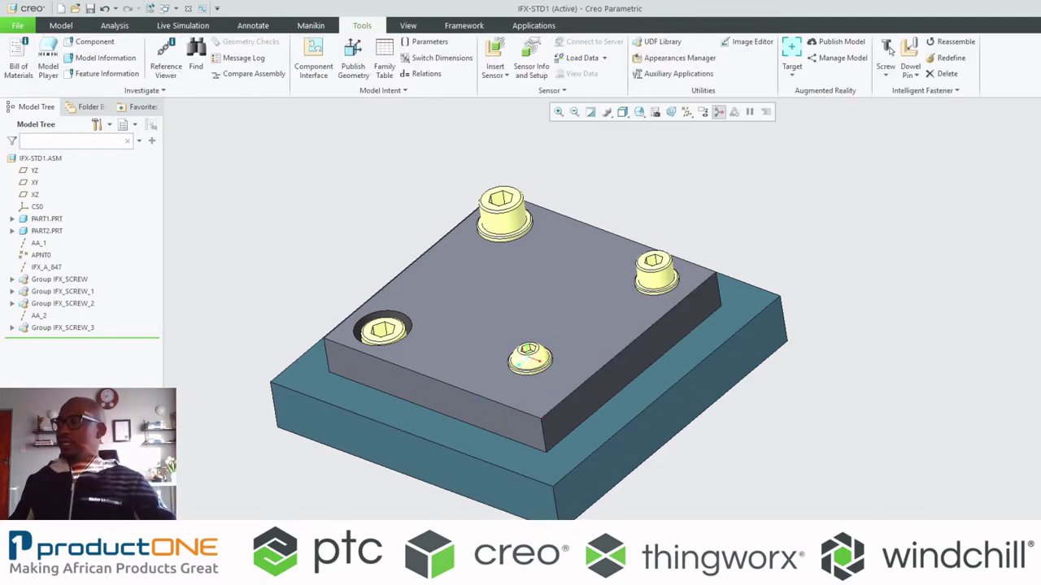
Switch to the open IFX-ADV1 gearbox assembly
mouse_move(821, 471)
middle_mouse_down()
mouse_move(684, 274)
mouse_move(696, 385)
mouse_move(699, 317)
mouse_move(711, 391)
mouse_move(843, 349)
middle_mouse_up()
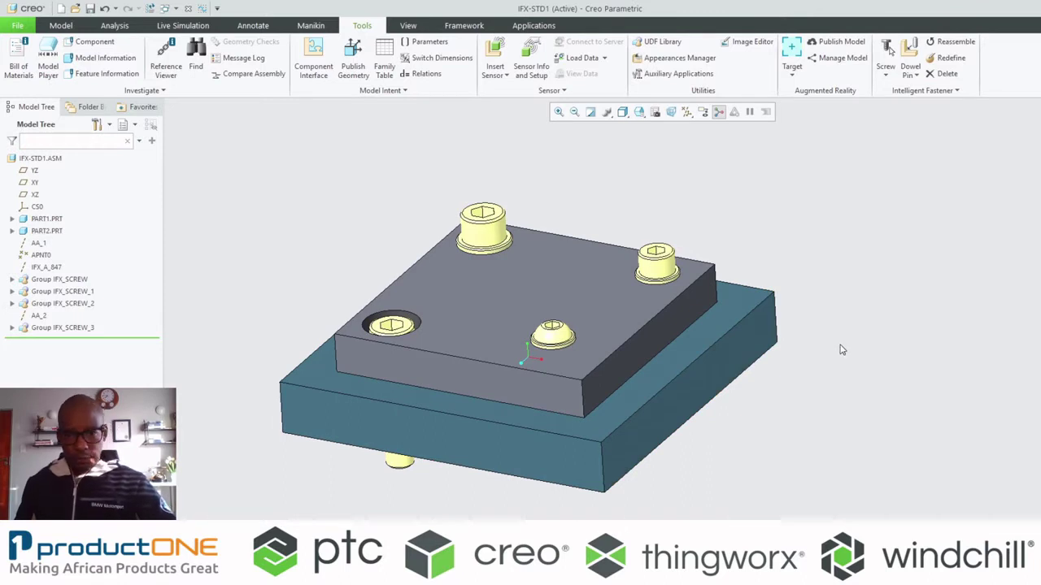
left_click(166, 8)
left_click(181, 36)
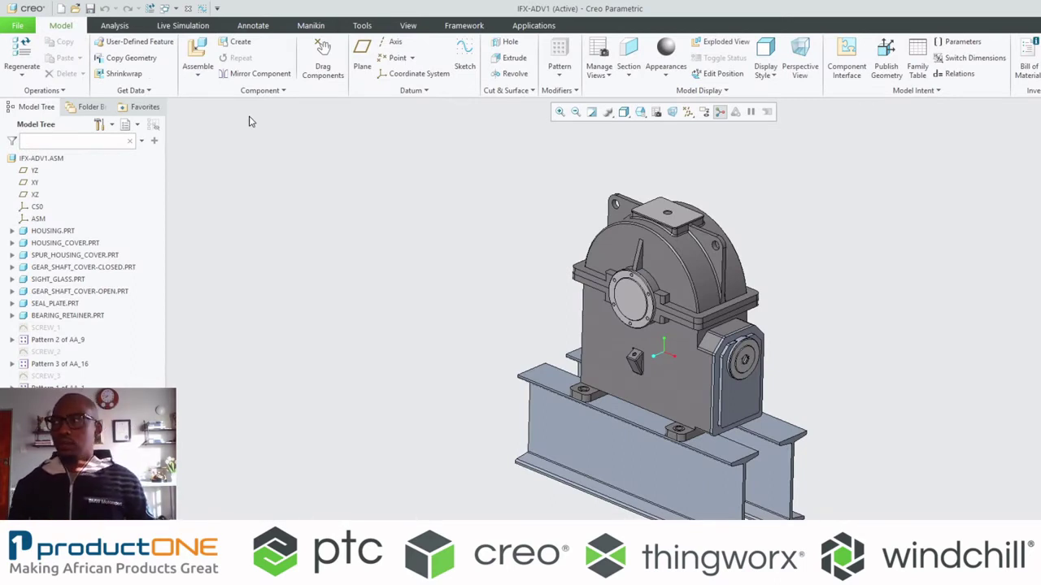
Hide the closed gear shaft cover and examine the HOUSING_COVER and HOUSING mounting faces behind it
scroll(612, 271, "up", 8)
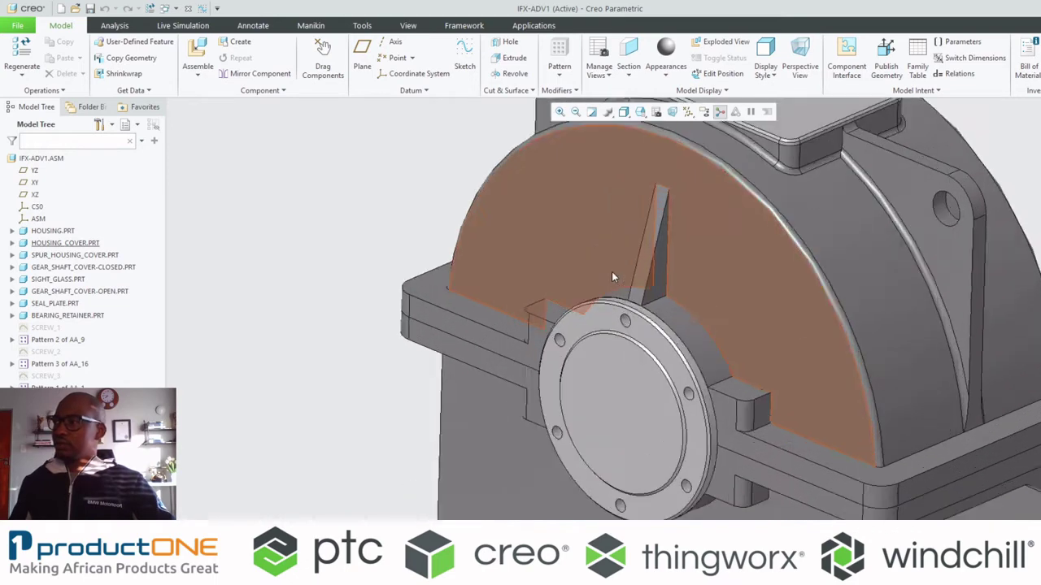
scroll(402, 224, "down", 3)
scroll(406, 232, "up", 2)
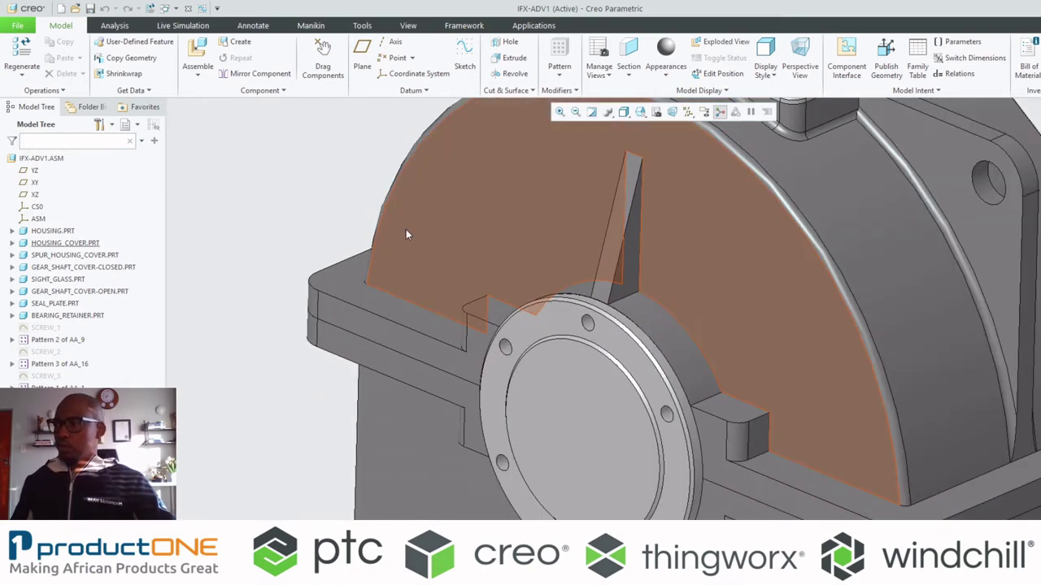
left_click(509, 374)
left_click(537, 333)
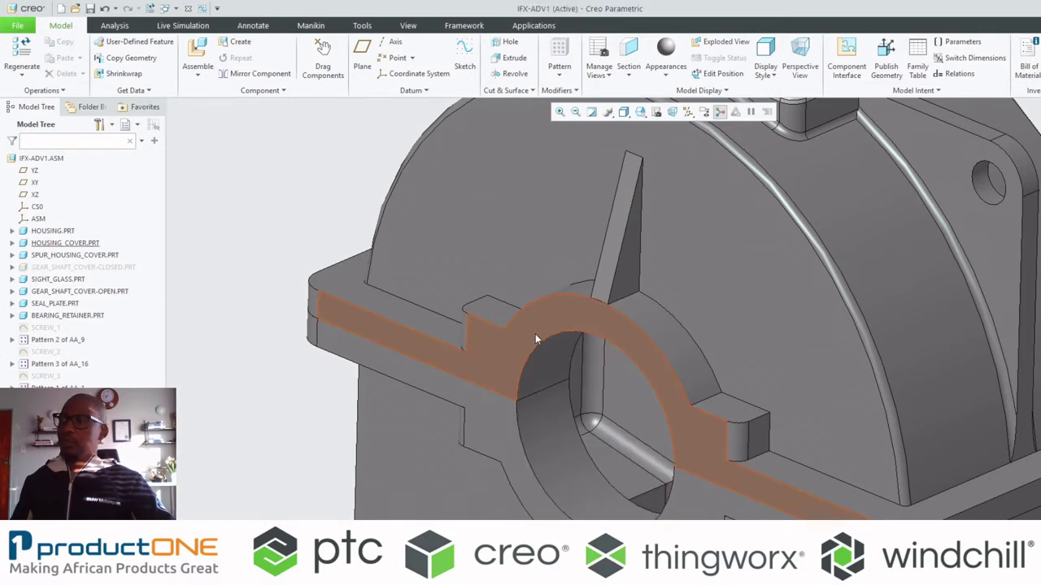
scroll(536, 326, "up", 2)
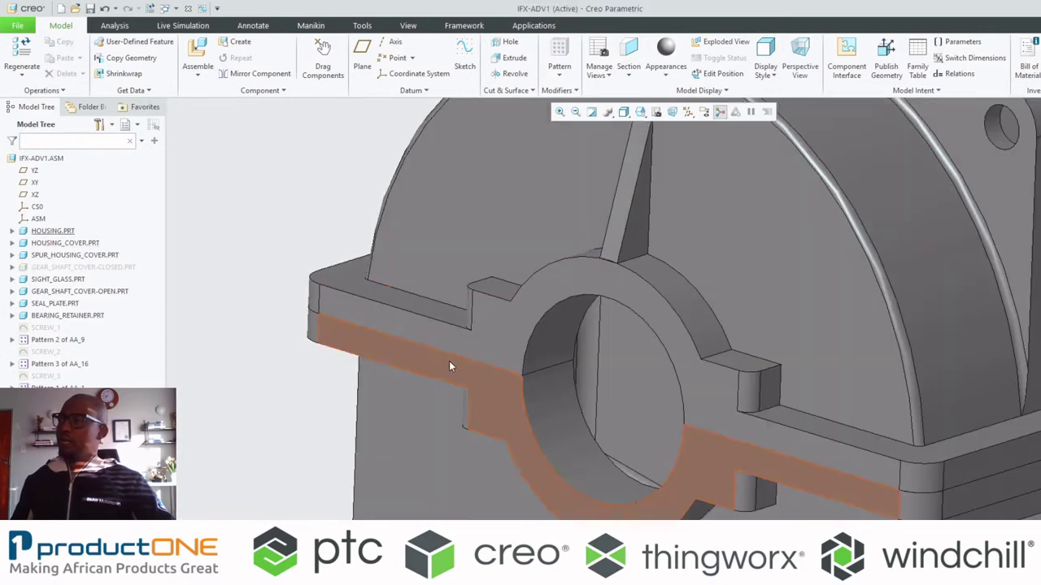
left_click(497, 339)
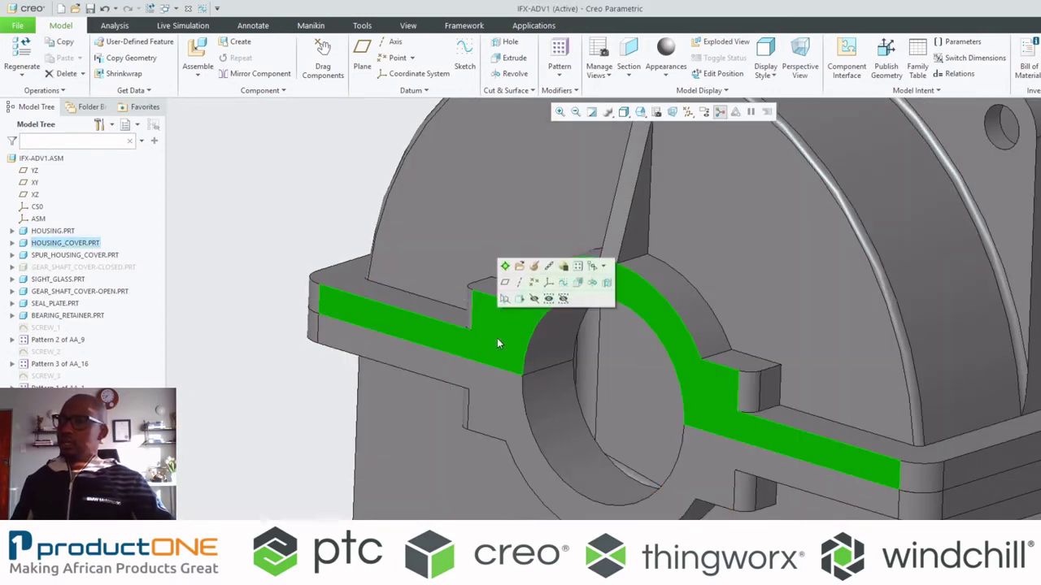
left_click(480, 427)
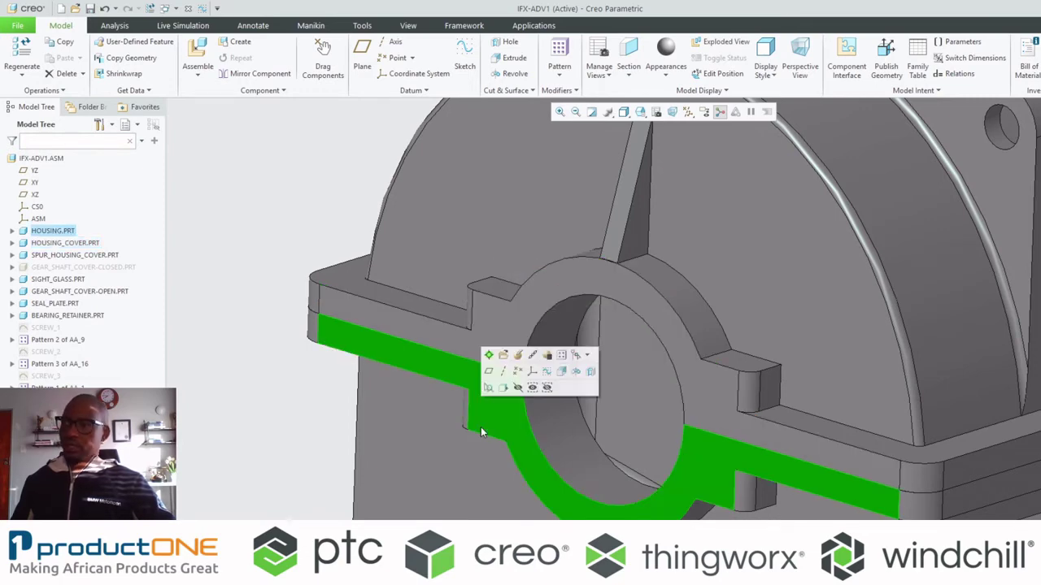
Show GEAR_SHAFT_COVER-CLOSED again in the assembly
left_click(83, 266)
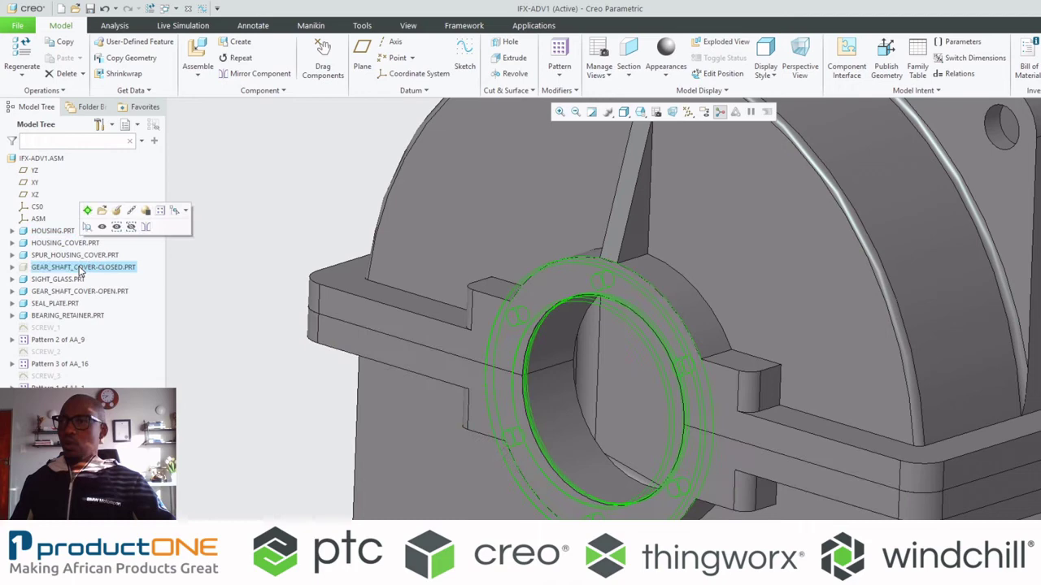
left_click(96, 224)
left_click(235, 188)
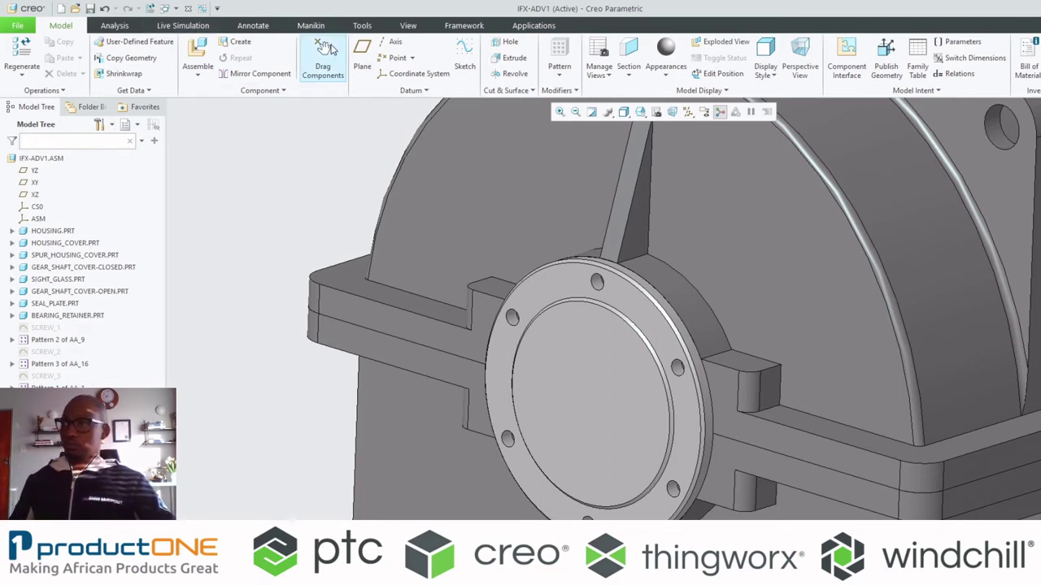
Start a screw on a GEAR_SHAFT_COVER-CLOSED hole axis, with its head on the cover's front face and thread starting on the HOUSING_COVER mounting face
left_click(381, 28)
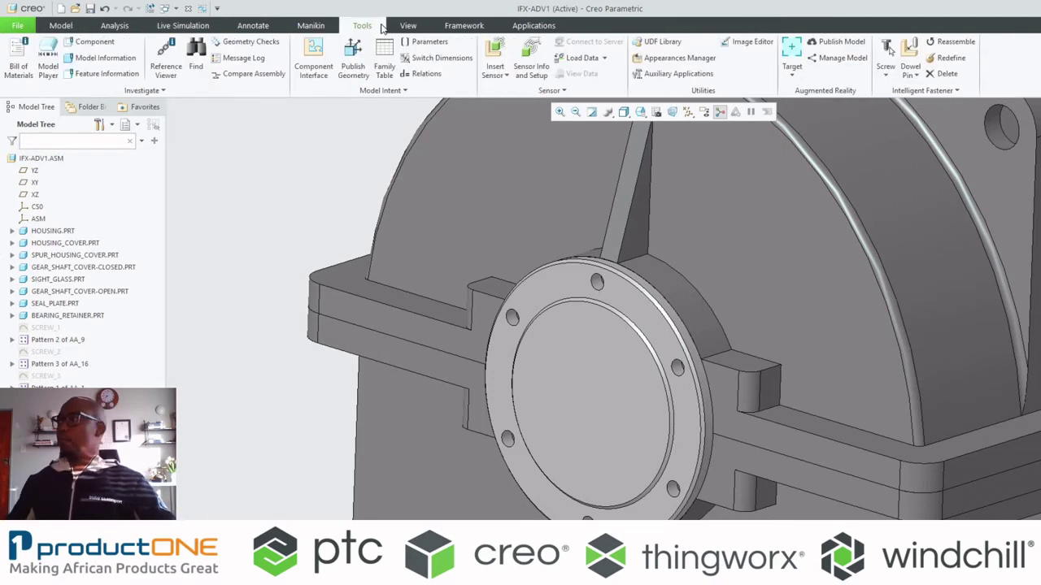
left_click(886, 71)
left_click(898, 96)
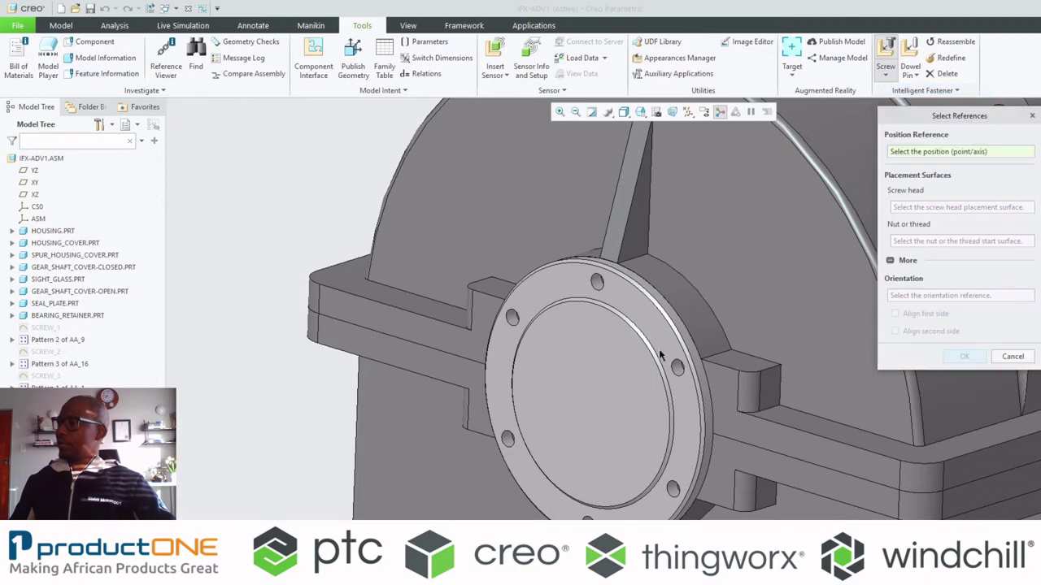
left_click(516, 317)
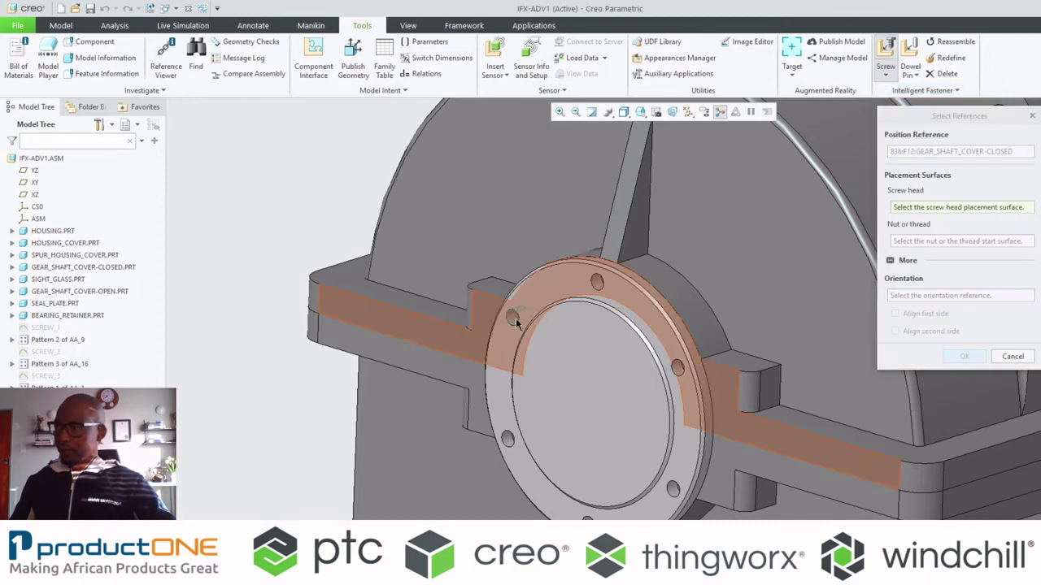
left_click(532, 310)
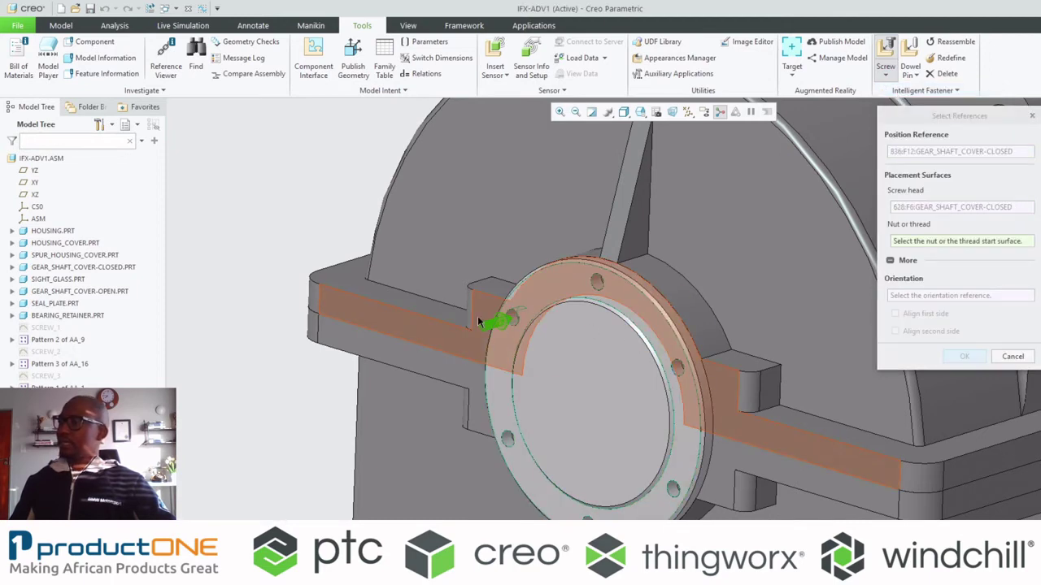
left_click(477, 315)
middle_click(290, 233)
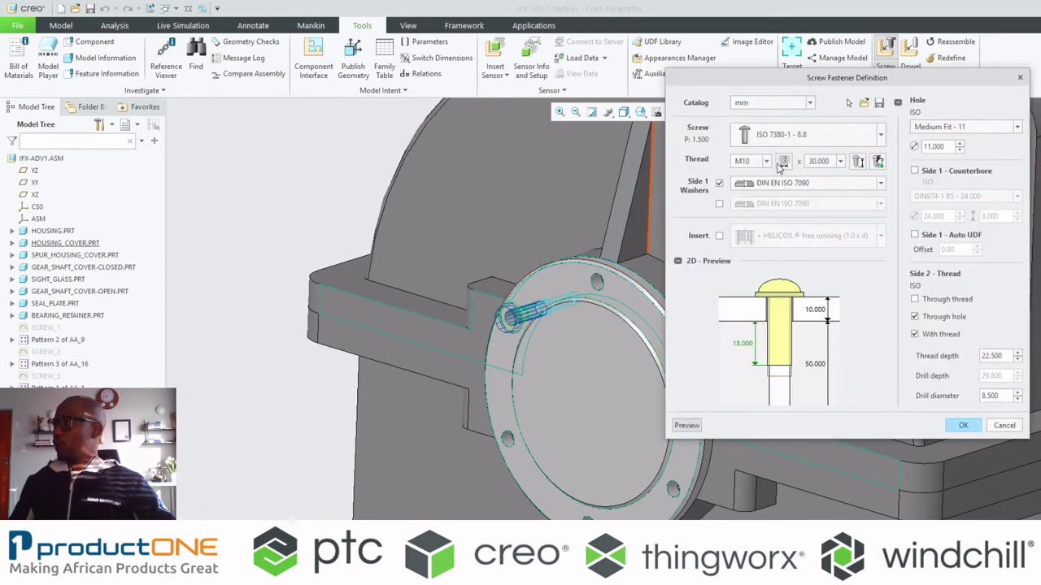
Accept the ISO 7380-1 - 8.8 M10 x 30 screw with its side 1 washer and assemble the fastener on all instances of the cover's hole pattern
scroll(549, 313, "up", 5)
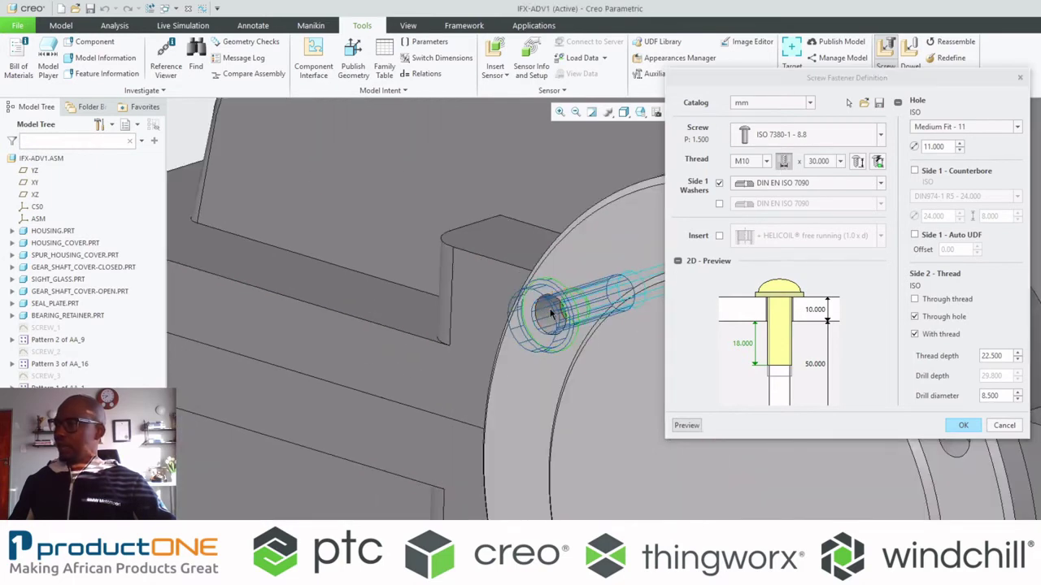
scroll(536, 314, "down", 5)
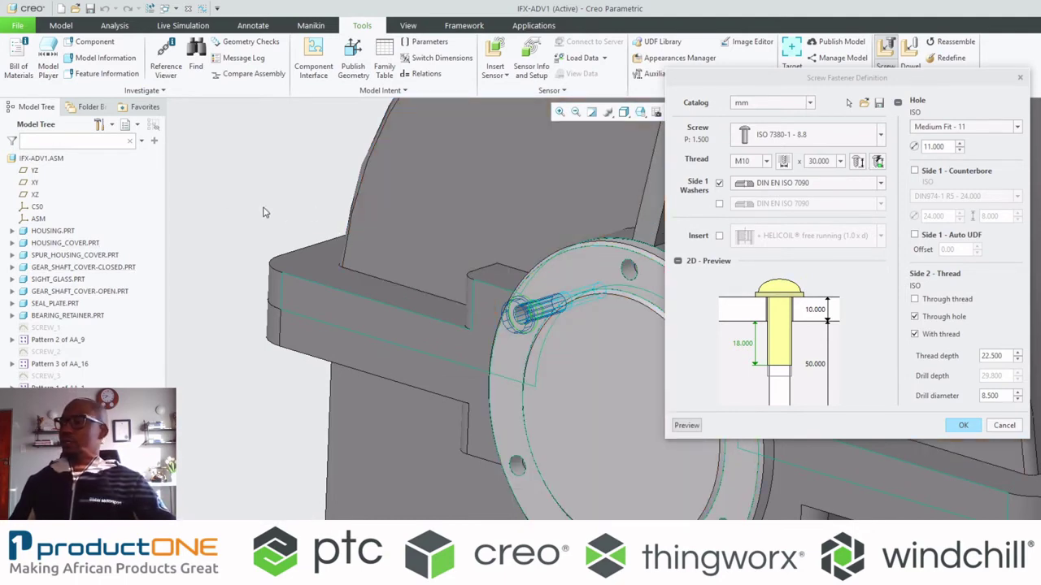
middle_click(283, 217)
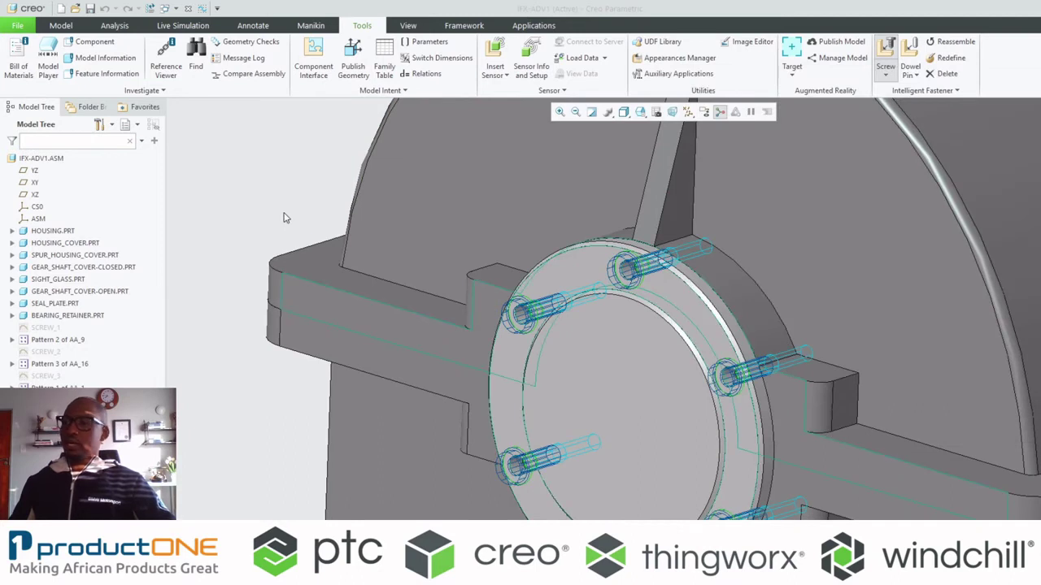
left_click_drag(59, 242, 605, 302)
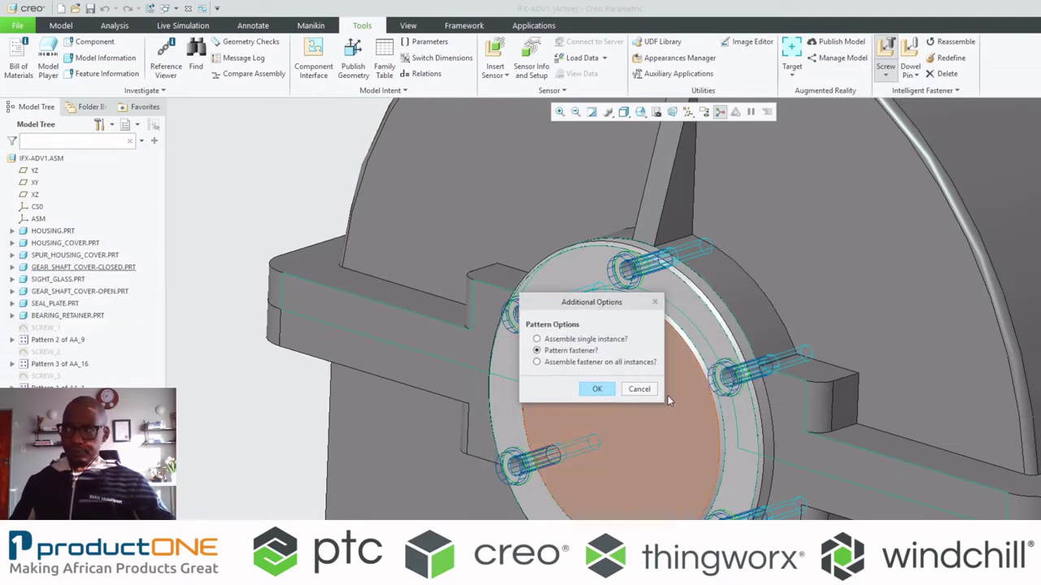
left_click(573, 362)
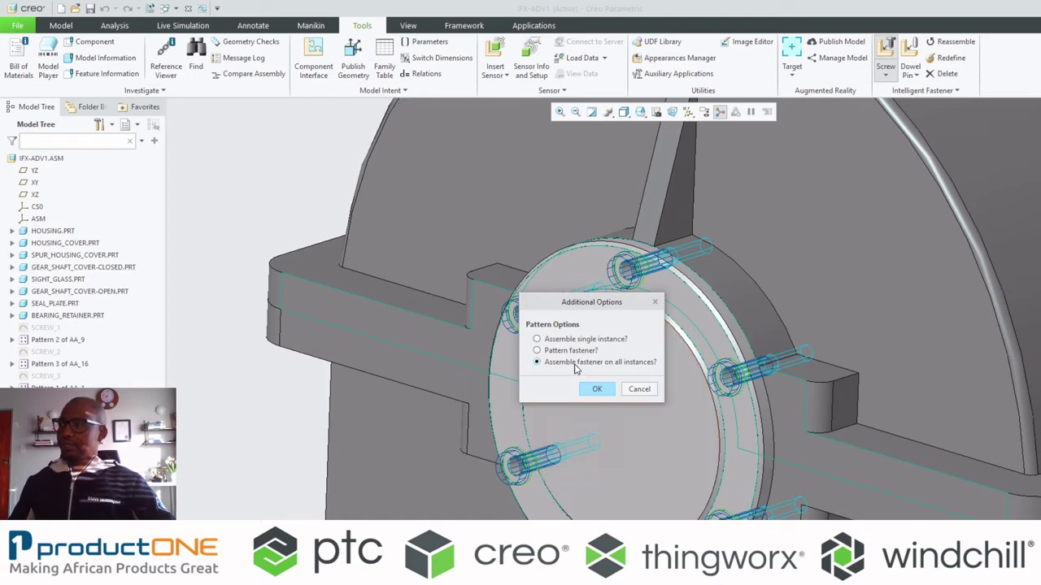
left_click(597, 389)
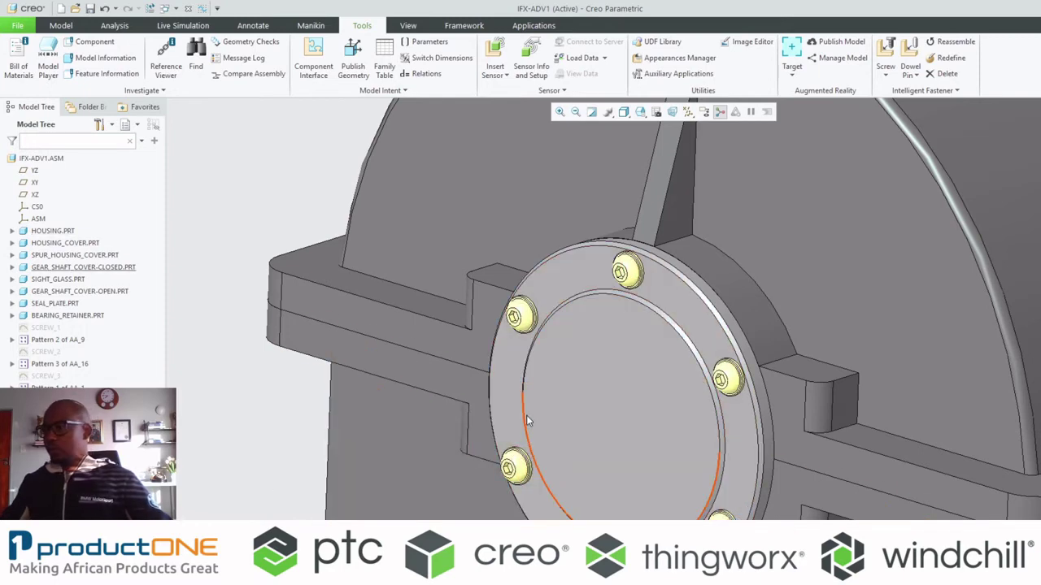
Hide GEAR_SHAFT_COVER-CLOSED to expose the screws in the housing
left_click(527, 397)
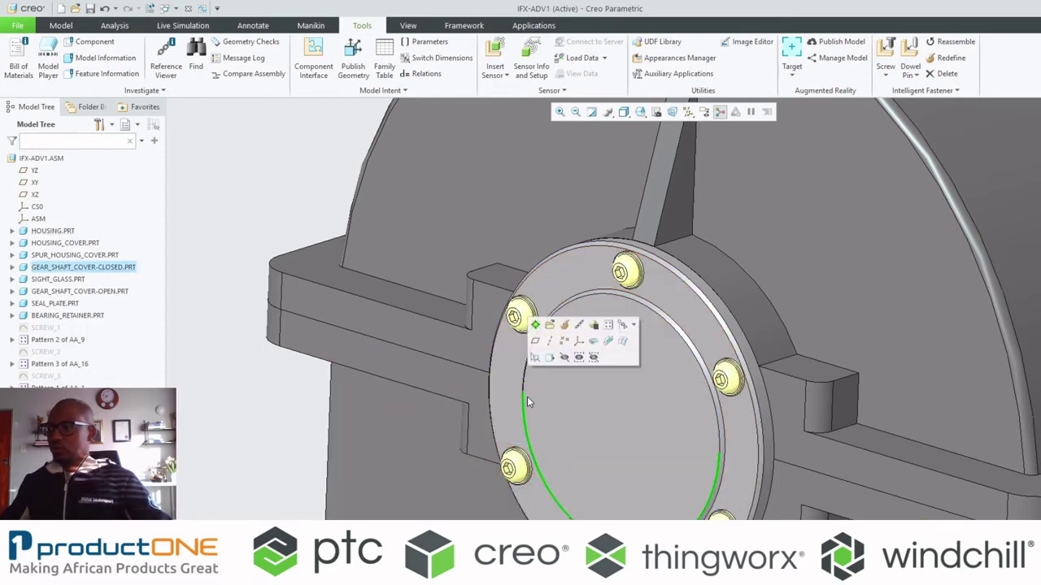
left_click(564, 357)
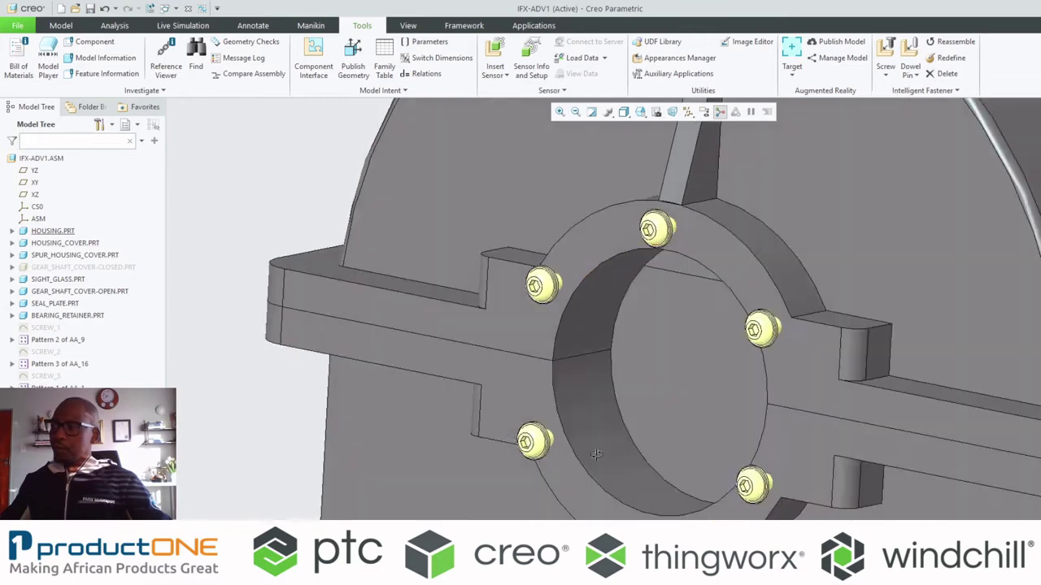
middle_click_drag(596, 454, 677, 424)
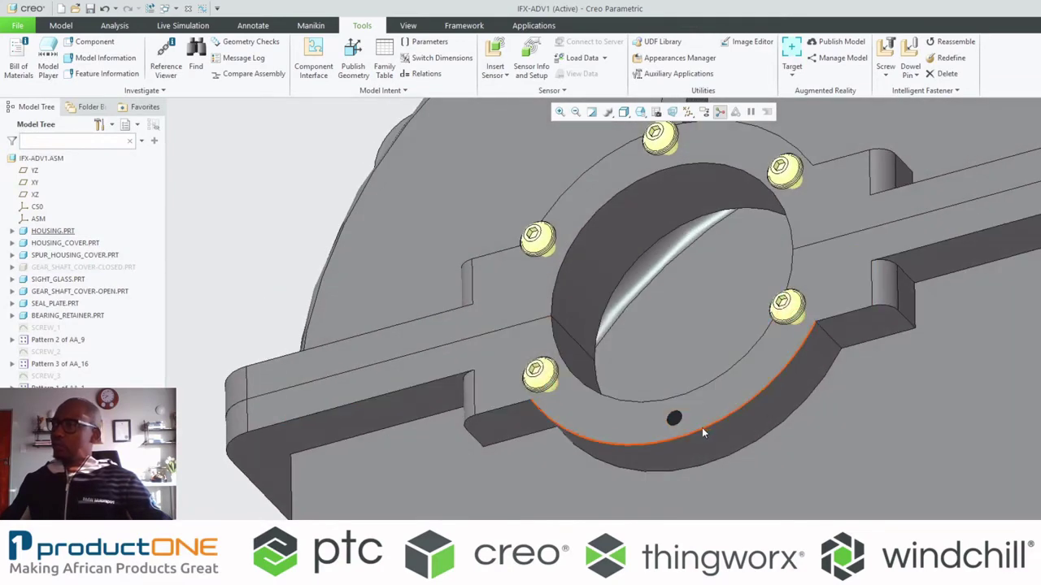
Try deleting the uppermost screw of the bolt circle individually, and undo the screw deletions
left_click(658, 135)
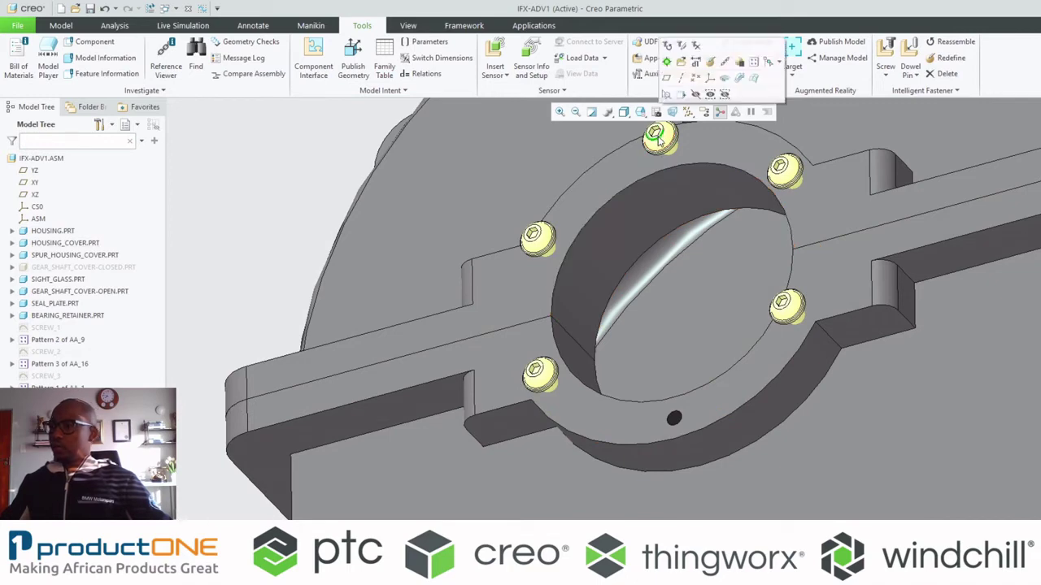
left_click(661, 139)
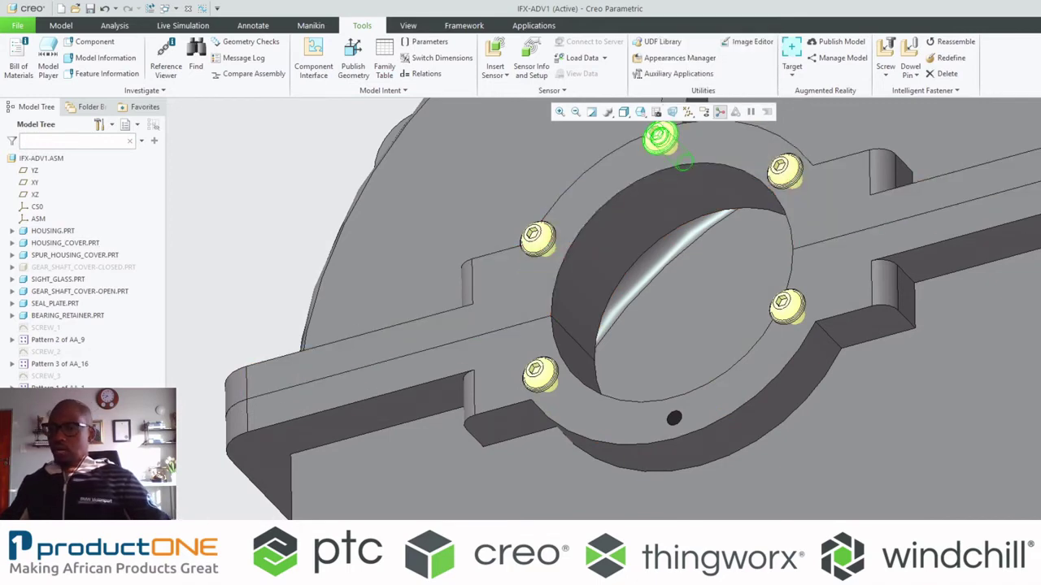
key("Delete")
middle_click_drag(437, 372, 454, 410)
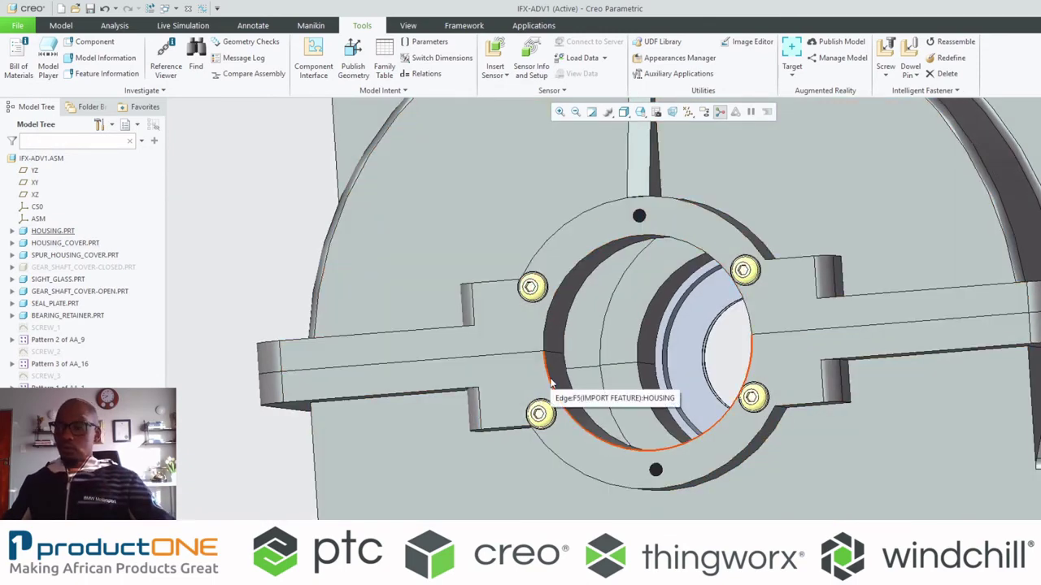
middle_click_drag(550, 383, 530, 389)
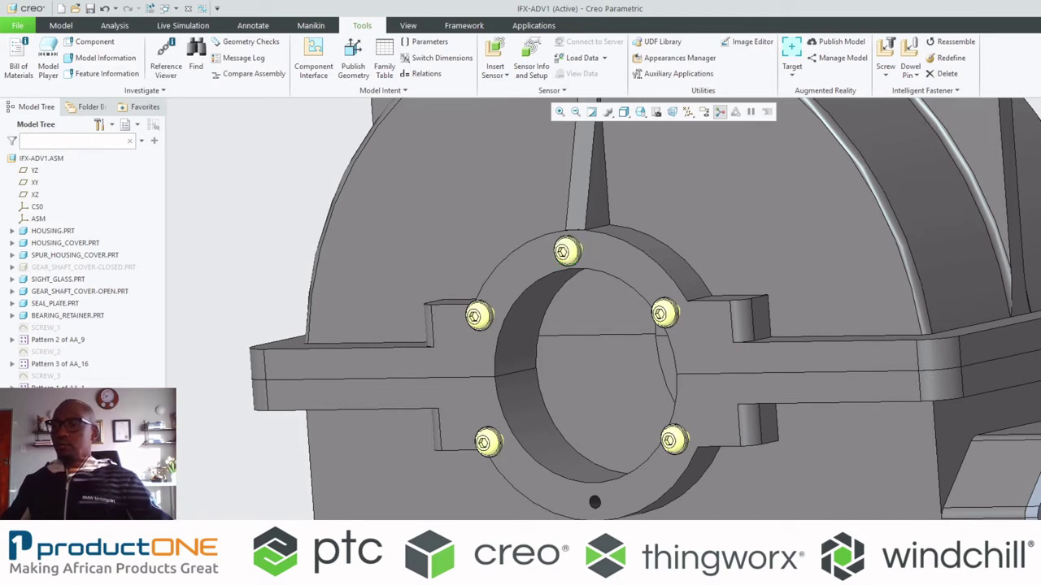
left_click(585, 504)
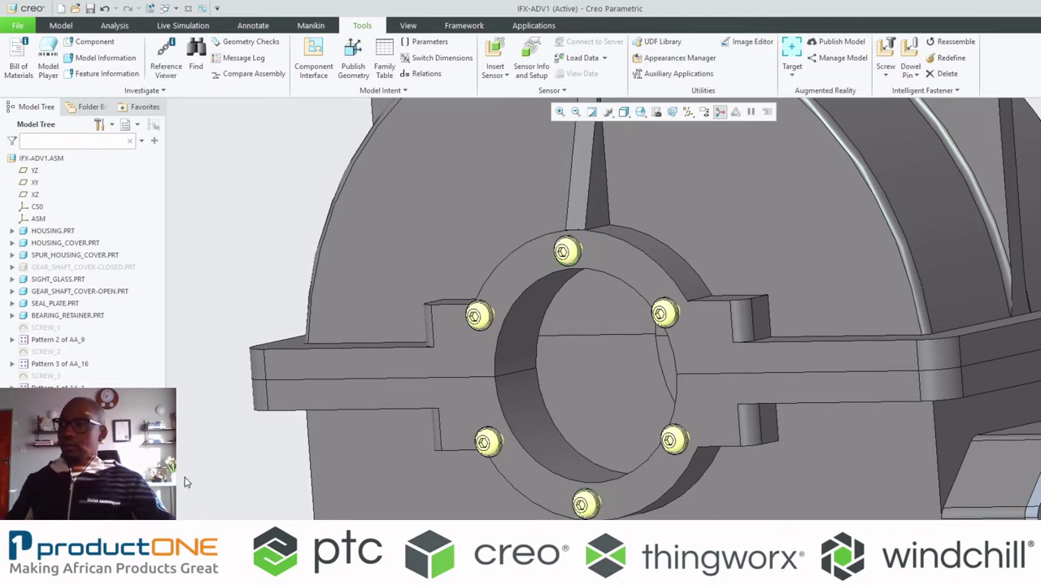
Turn on the display of datum axes in the gearbox assembly
left_click(687, 113)
left_click(688, 141)
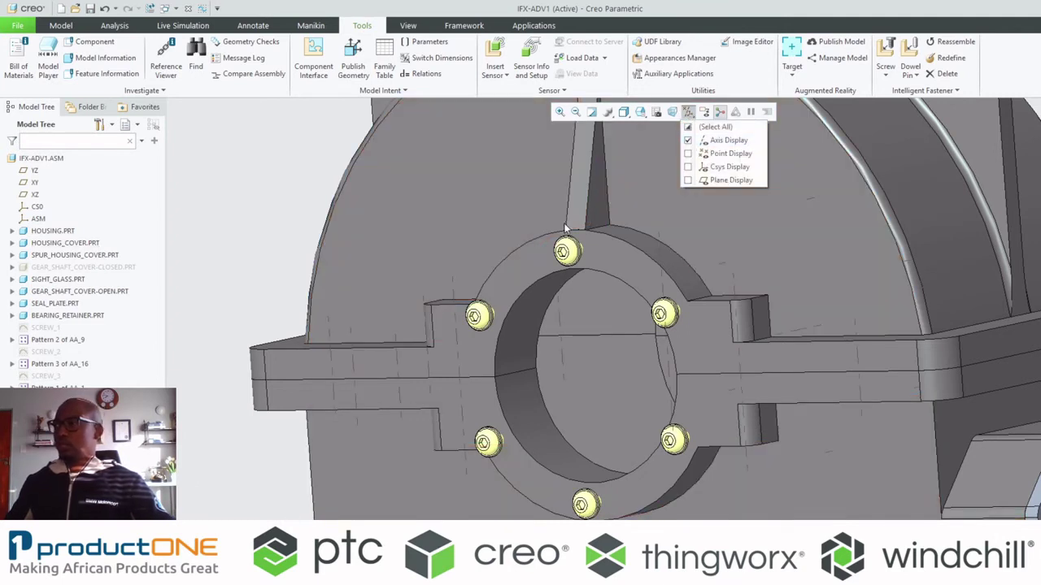
mouse_move(275, 233)
middle_mouse_down()
mouse_move(359, 265)
mouse_move(435, 346)
mouse_move(430, 377)
mouse_move(425, 367)
middle_mouse_up()
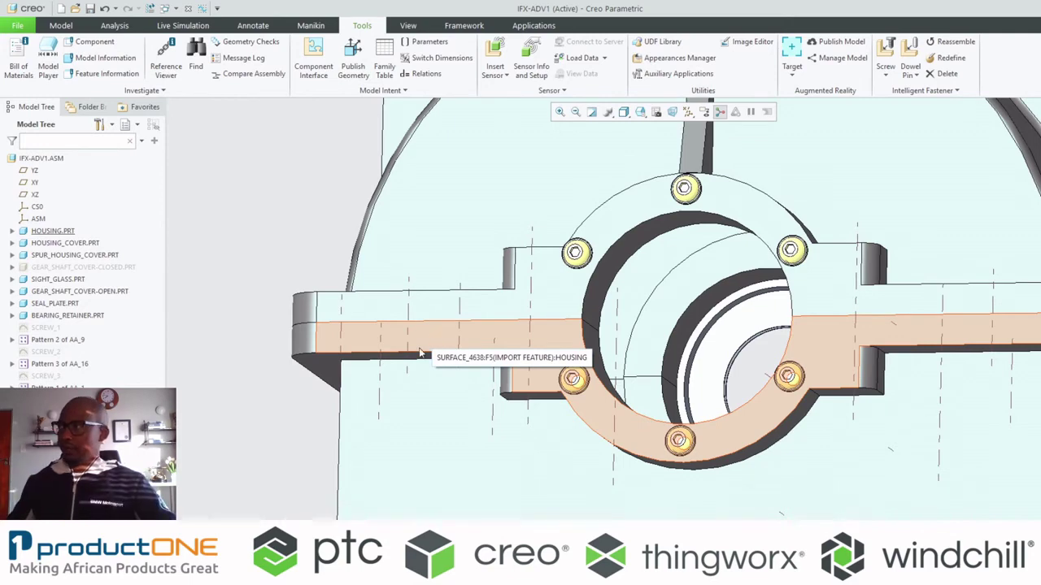
middle_click_drag(432, 342, 337, 429)
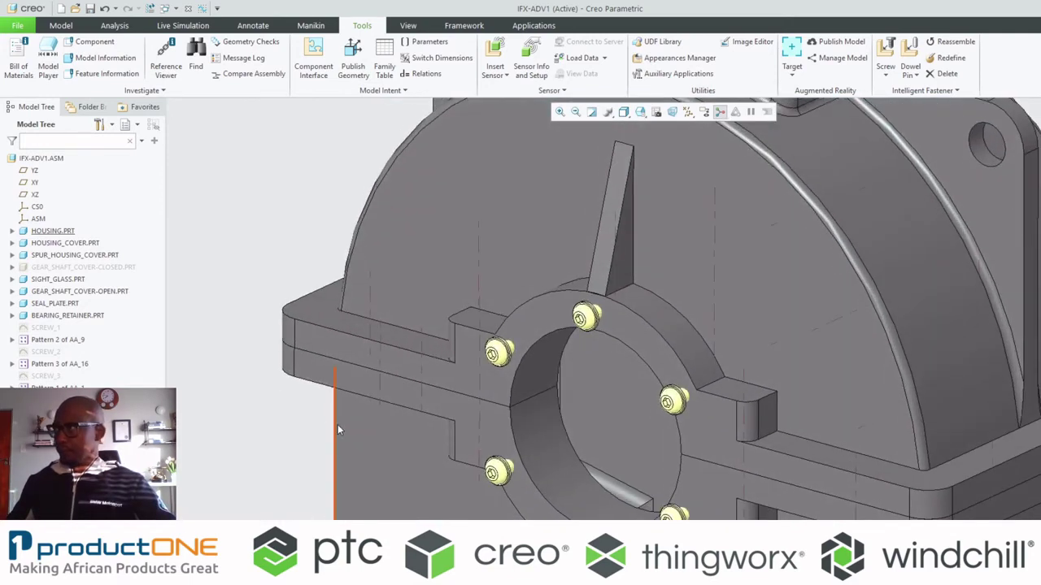
Start a dowel pin fastener on datum axis AA_22 of the housing flange, using the housing's mating face as the placement surface
left_click(909, 55)
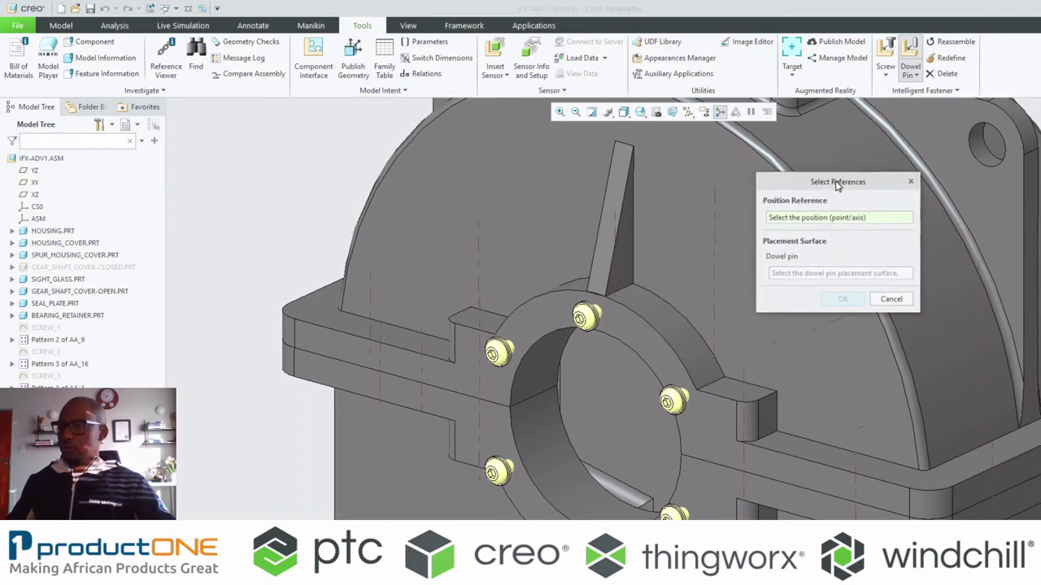
left_click_drag(838, 185, 894, 177)
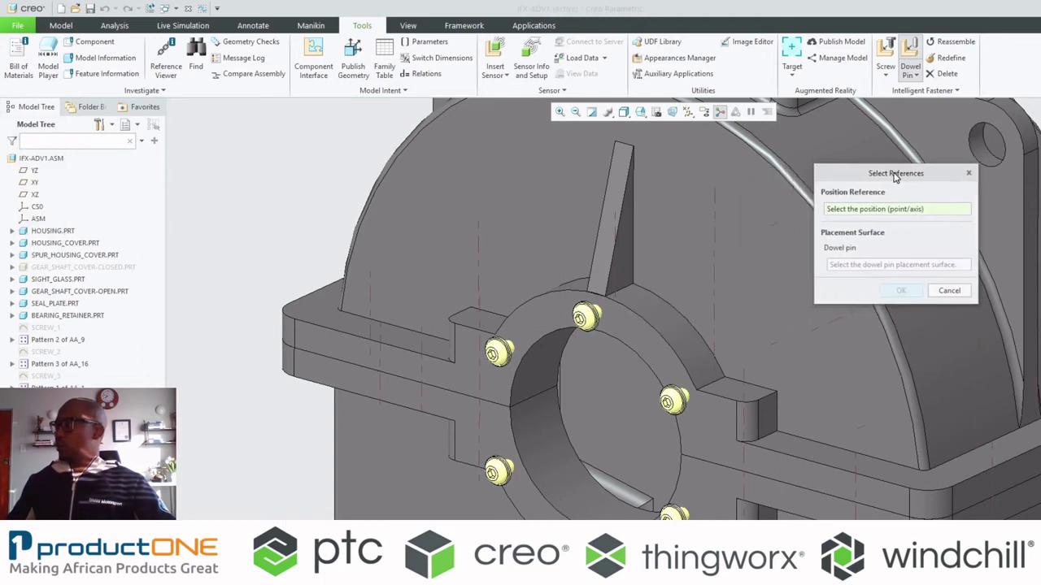
left_click(421, 347)
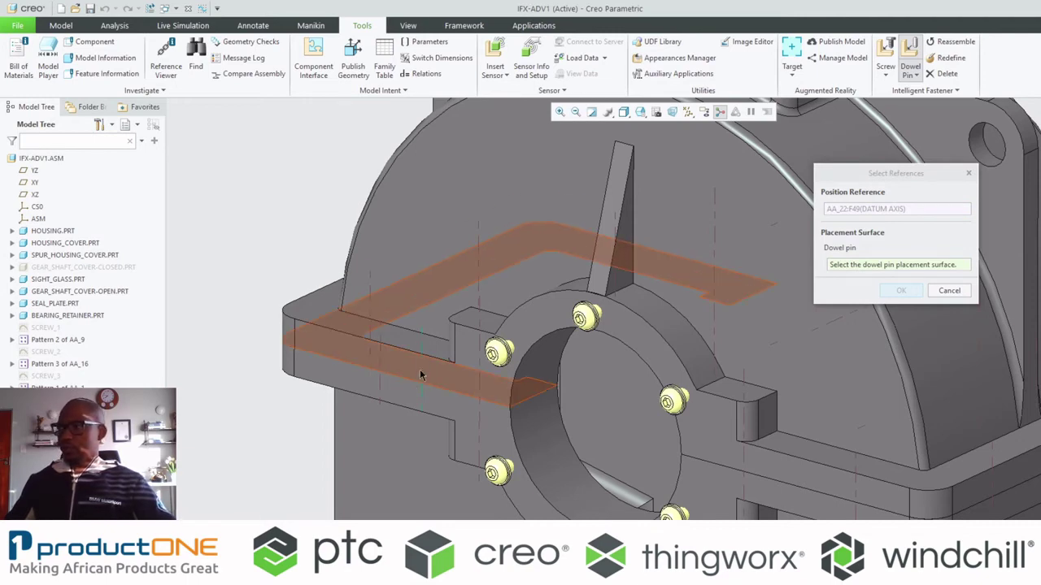
left_click(423, 379)
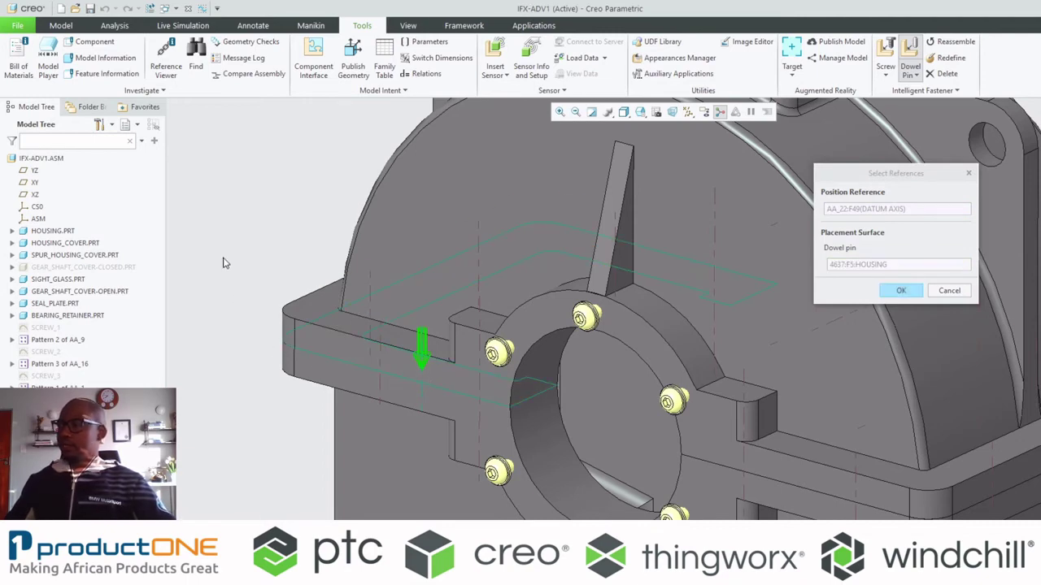
middle_click(251, 215)
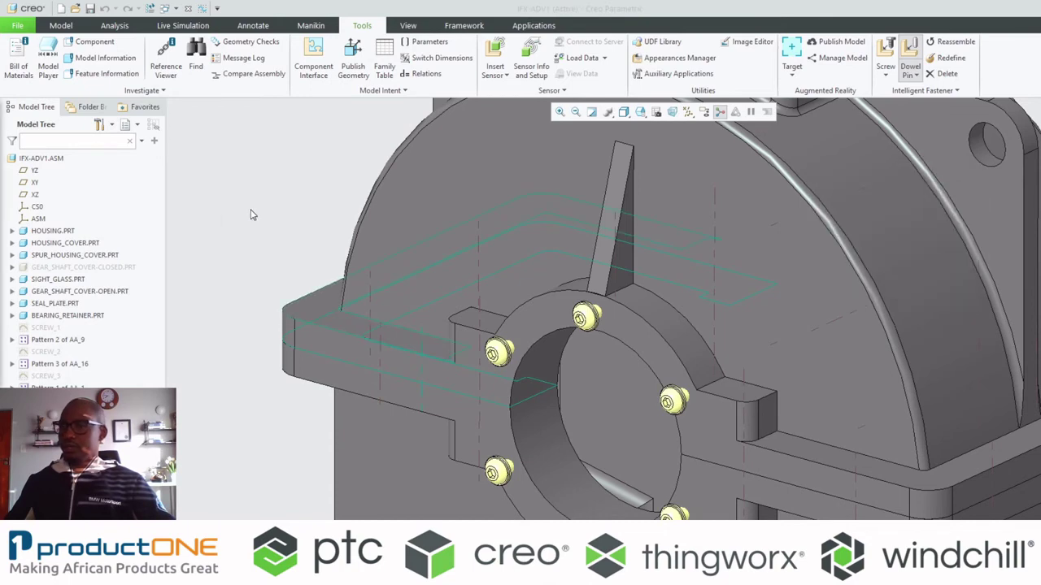
Change the dowel pin type to DIN EN 28740 in the mm catalog, keeping its diameter, length and depth
left_click_drag(782, 167, 882, 125)
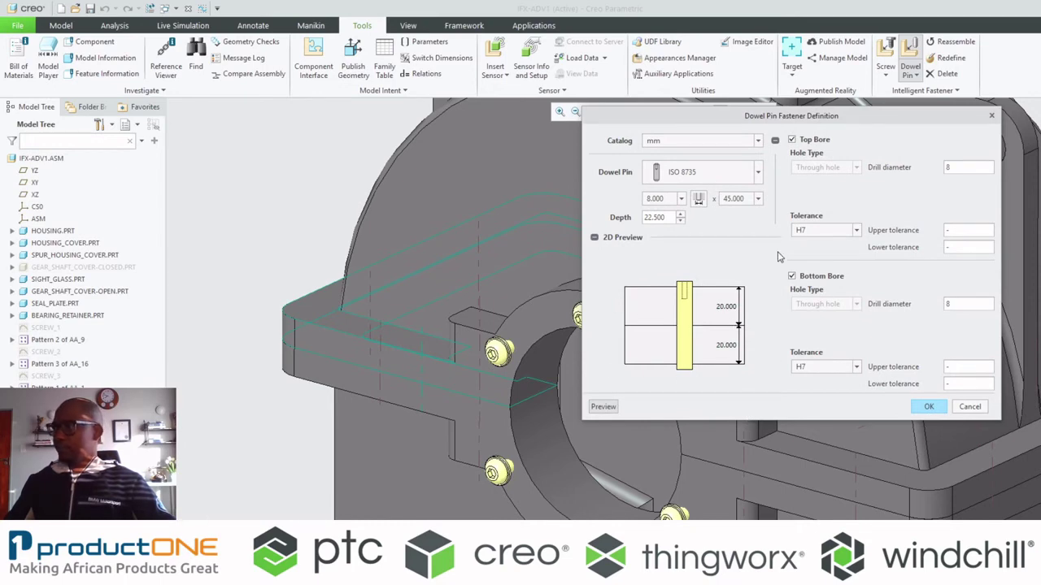
left_click(699, 175)
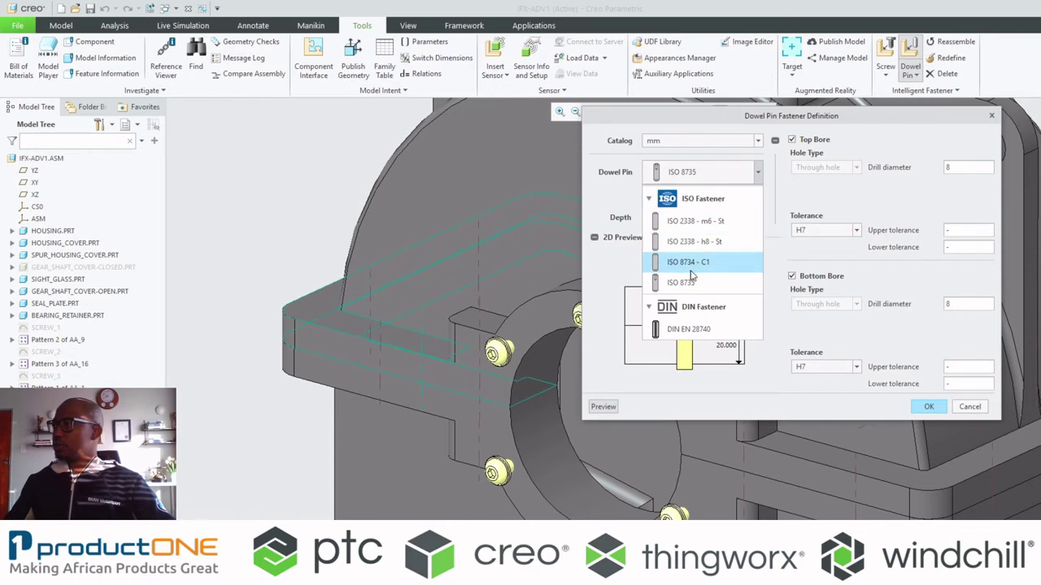
left_click(691, 333)
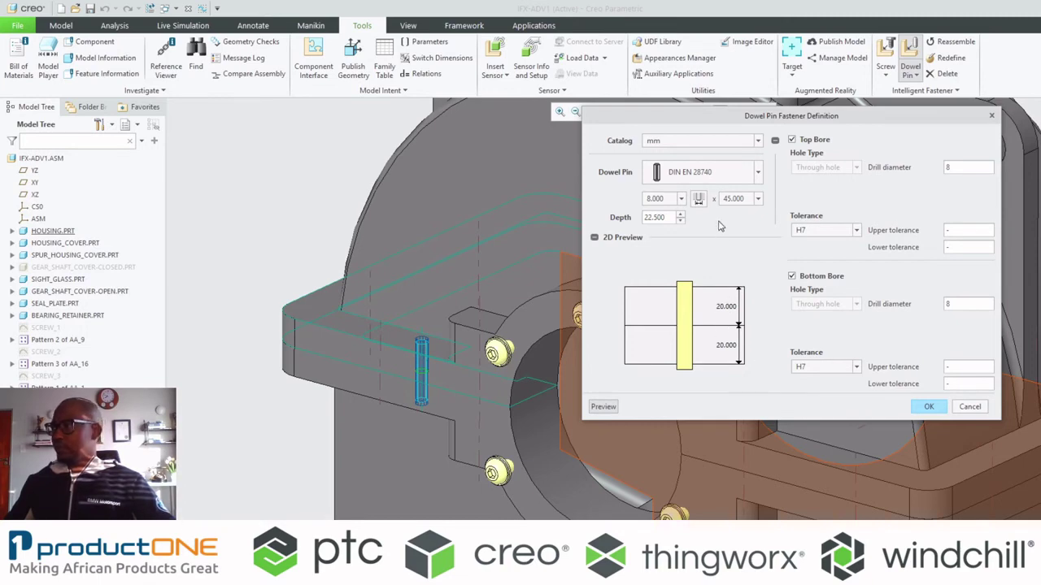
left_click_drag(675, 217, 627, 221)
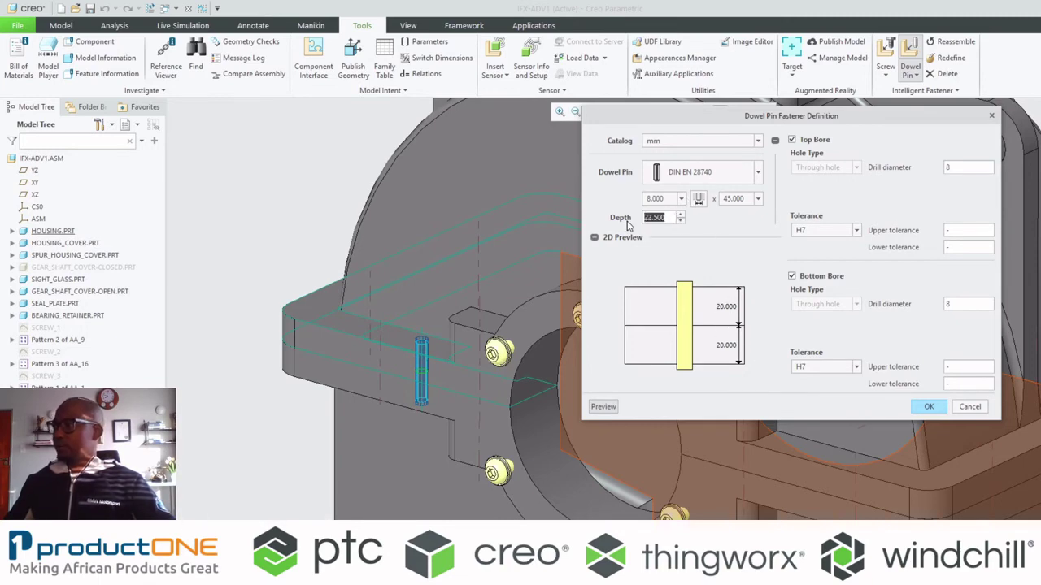
left_click(681, 198)
left_click(763, 251)
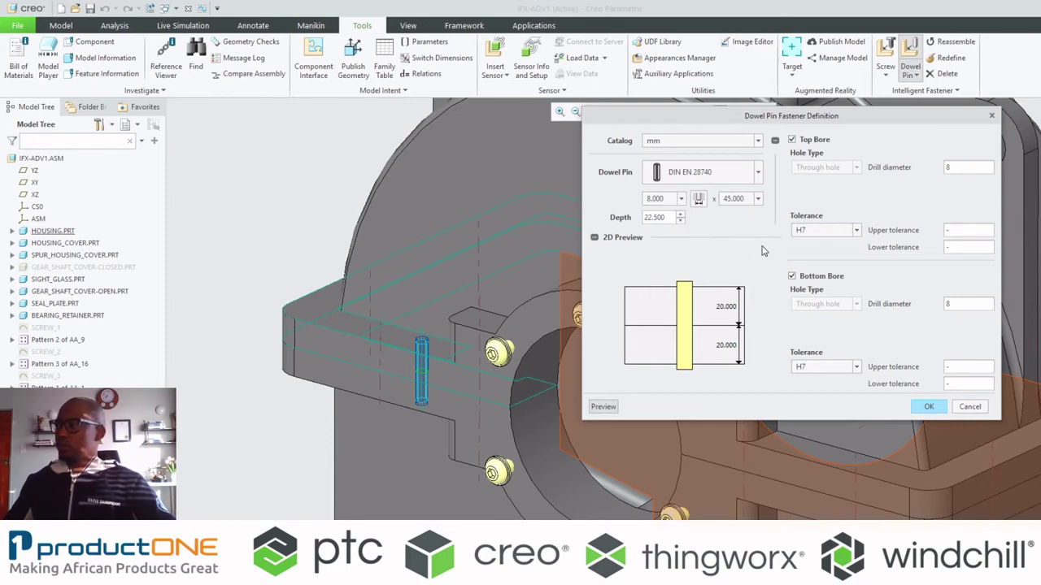
Accept the DIN EN 28740 8 x 45 dowel pin definition and assemble the fastener on all instances
middle_click(738, 388)
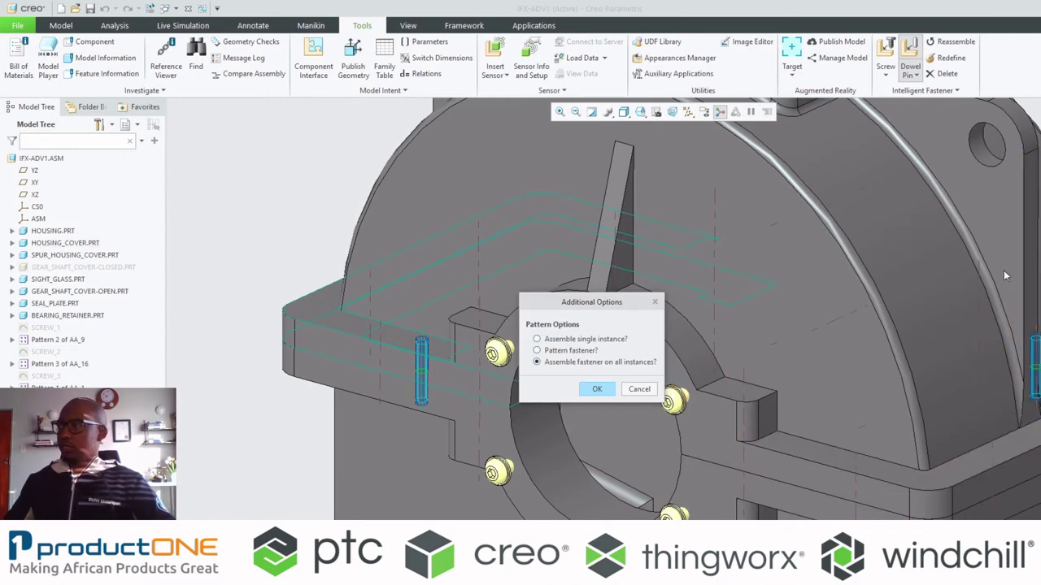
middle_click_drag(1003, 271, 866, 263, "shift")
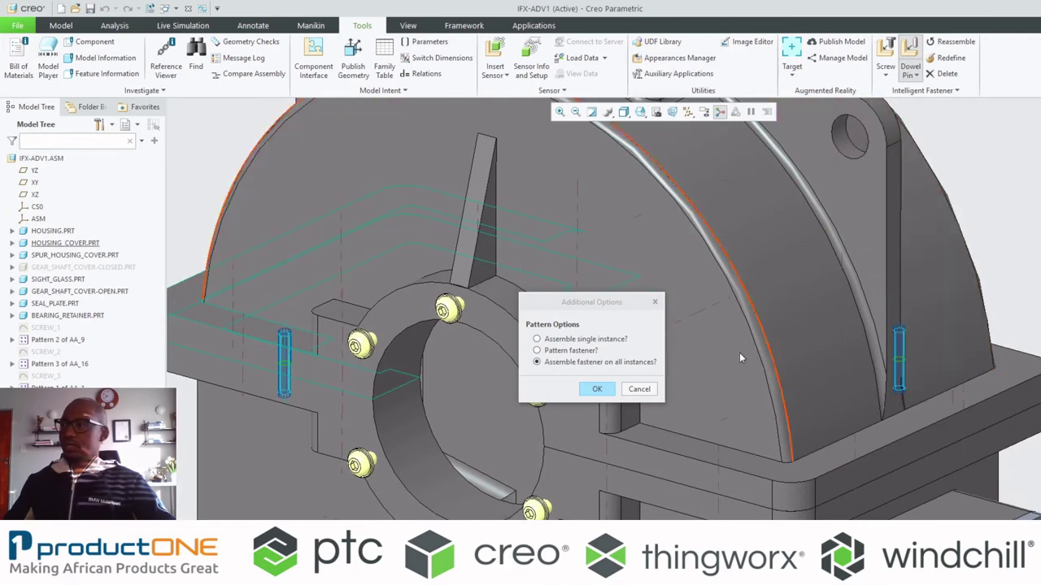
left_click(600, 390)
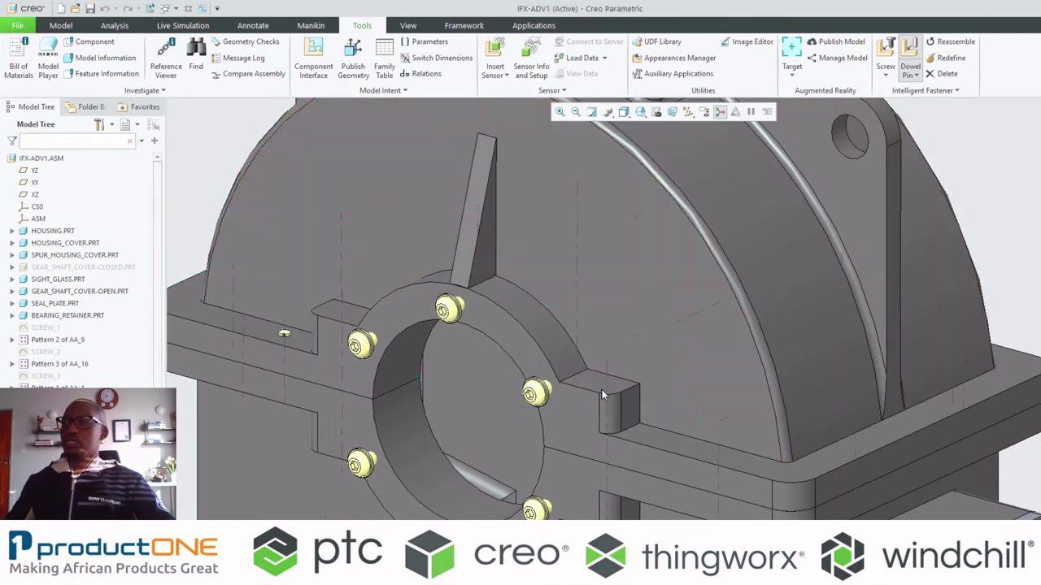
Examine the assembled dowel pin in the housing flange and the I-beams supporting the gearbox
scroll(602, 395, "down", 4)
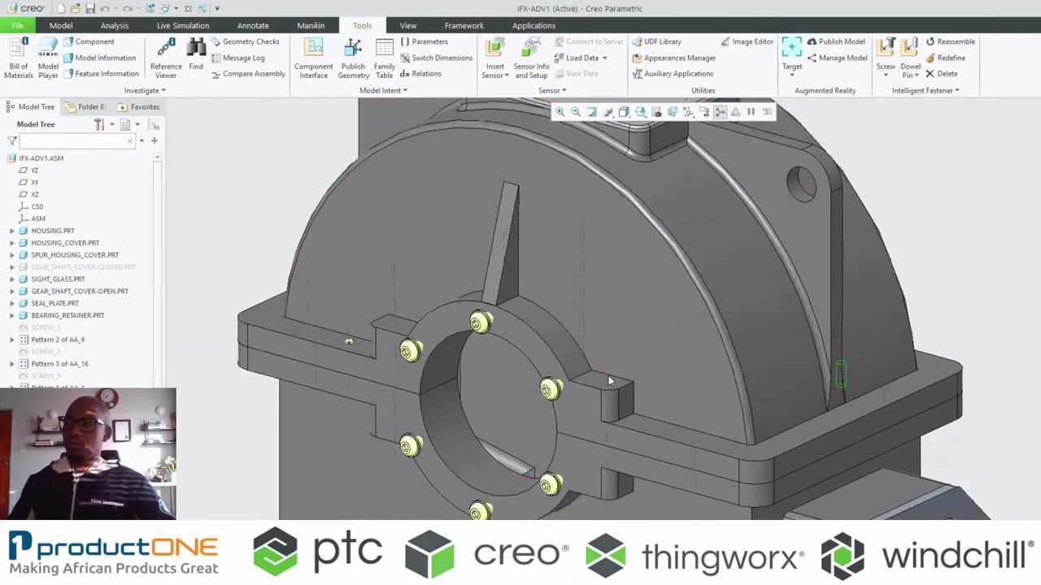
scroll(379, 365, "up", 8)
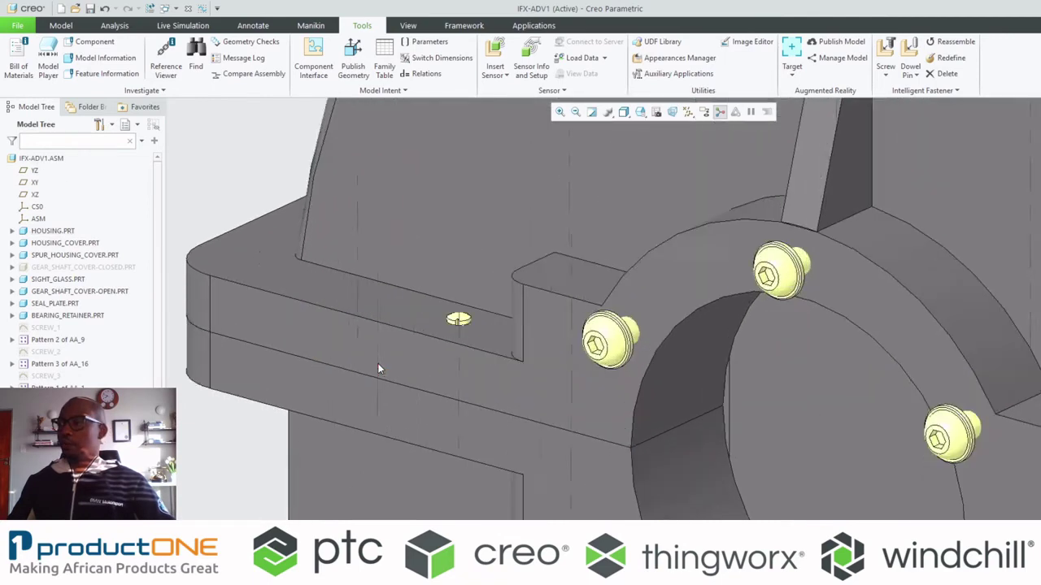
scroll(481, 312, "down", 5)
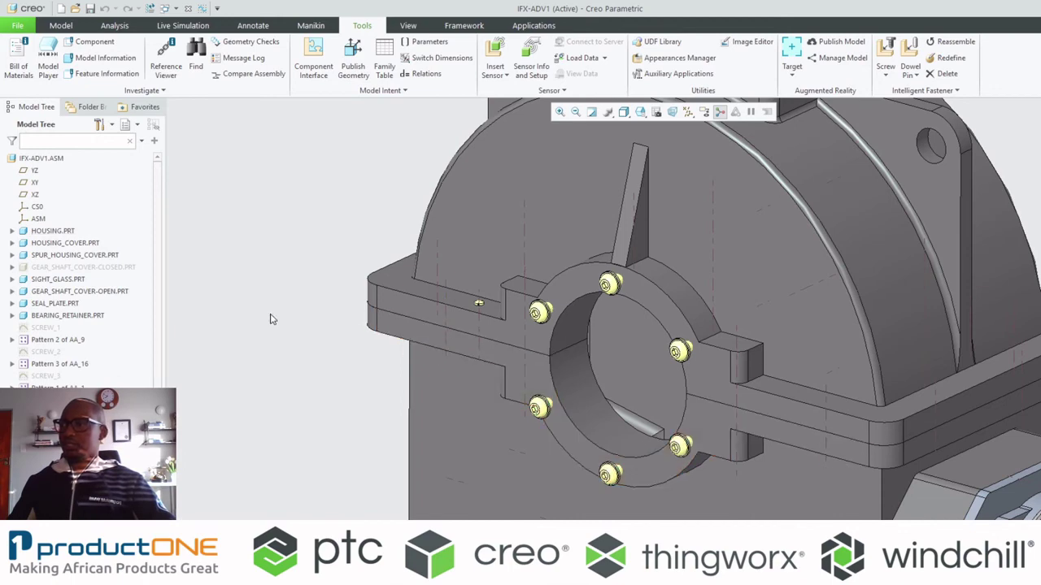
scroll(451, 317, "up", 3)
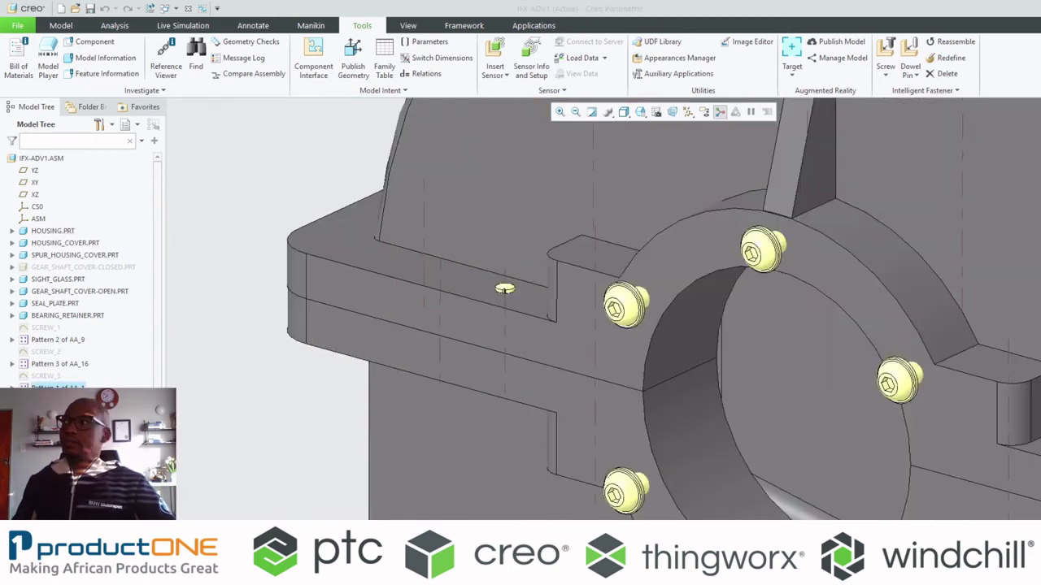
scroll(523, 236, "down", 5)
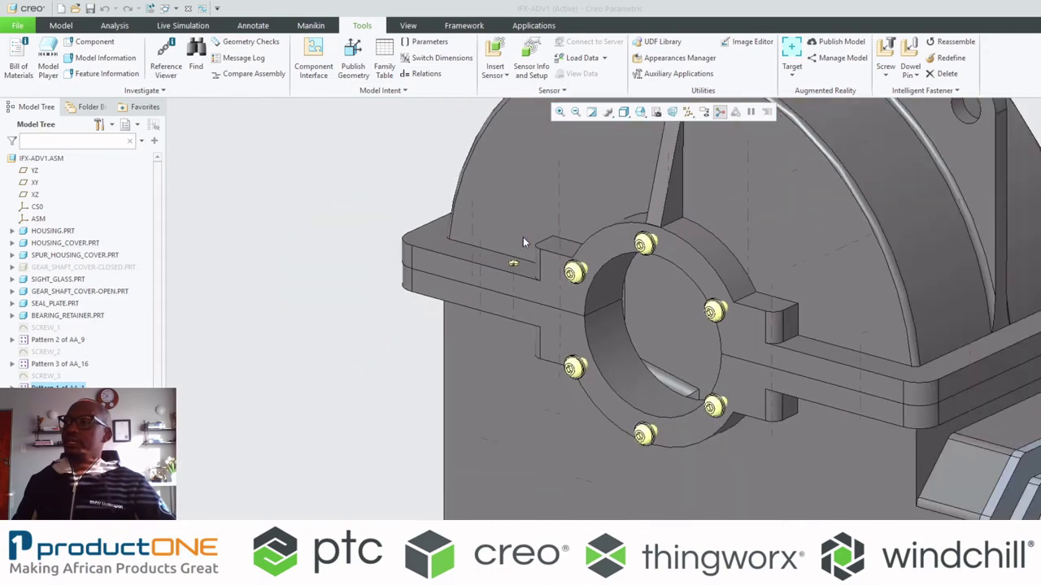
scroll(523, 236, "down", 2)
middle_click_drag(523, 237, 451, 464)
scroll(613, 410, "up", 4)
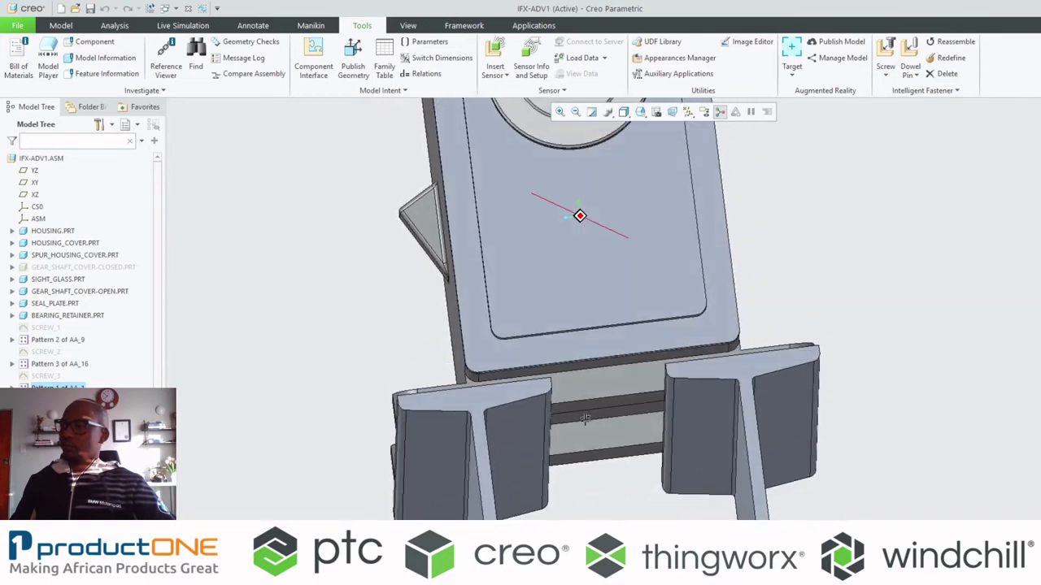
scroll(447, 455, "up", 3)
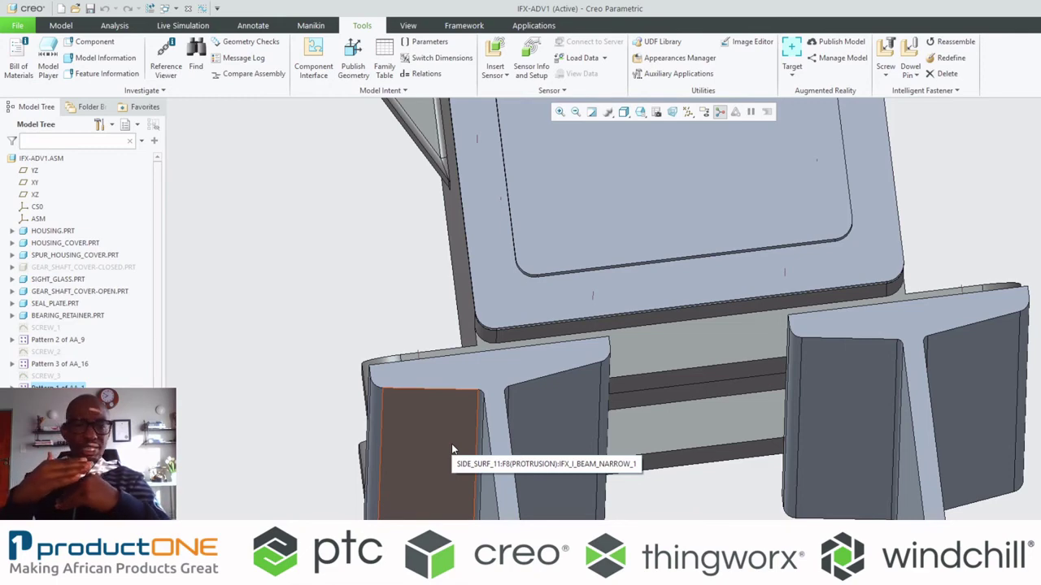
scroll(470, 311, "down", 4)
Start a screw fastener at the housing's front mounting foot, with the hole as position reference and its raised ring face for the screw head
middle_click_drag(510, 230, 545, 305)
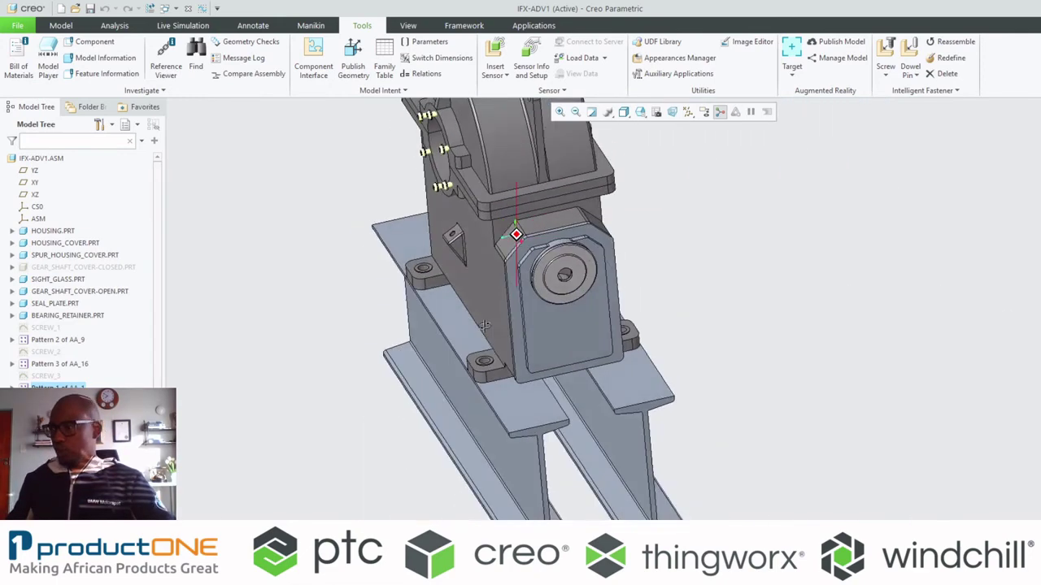
scroll(484, 351, "up", 3)
scroll(485, 351, "up", 2)
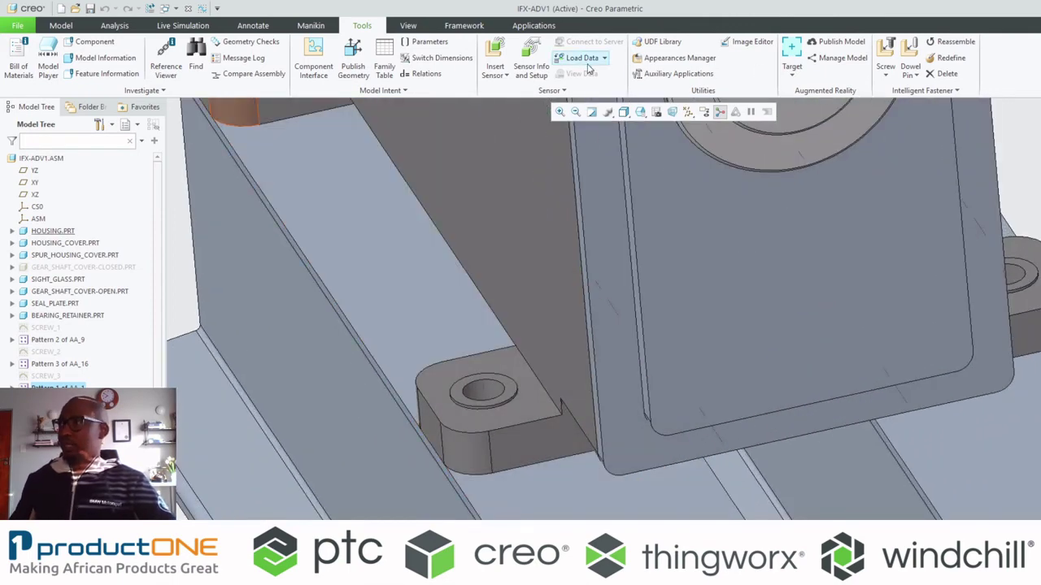
left_click(886, 46)
scroll(496, 387, "up", 1)
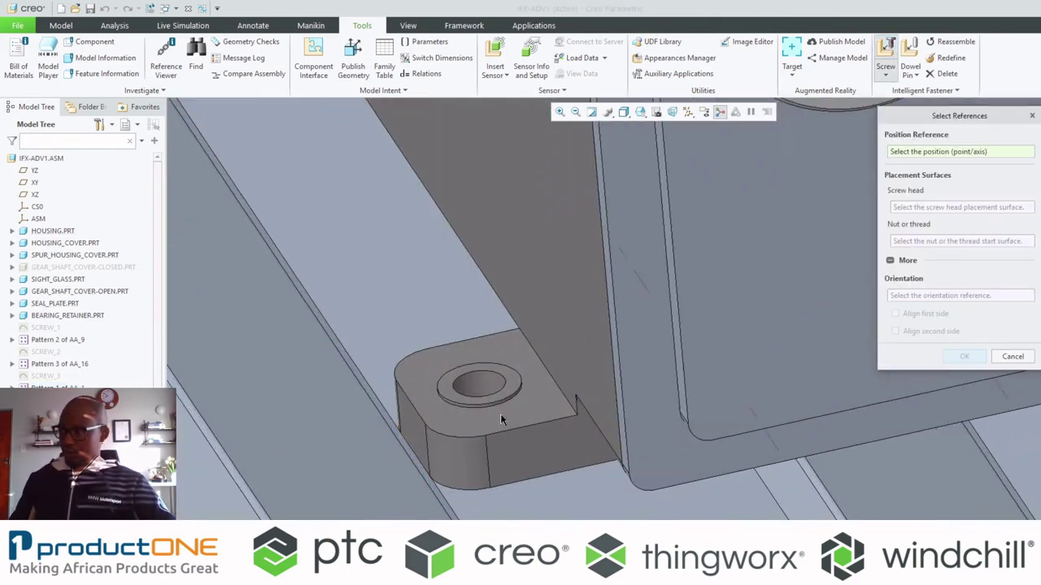
left_click(499, 385)
scroll(499, 385, "up", 1)
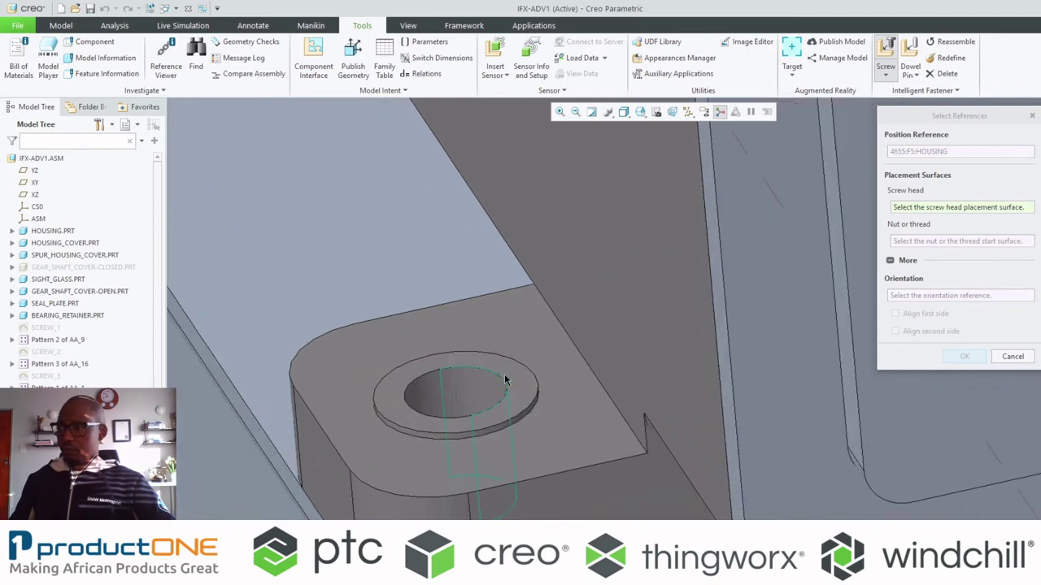
left_click(508, 368)
Set the underside of the narrow I-beam's flange as the nut surface and the foot's ring face as orientation reference, and accept the references
scroll(530, 416, "down", 3)
middle_click_drag(530, 416, 539, 363)
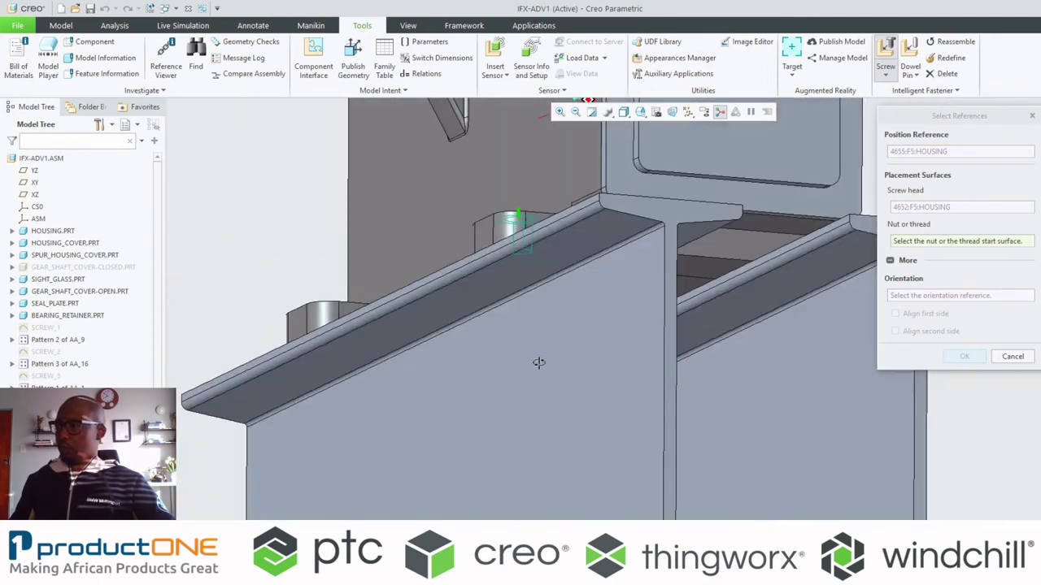
left_click(527, 253)
middle_click_drag(526, 254, 541, 297)
left_click(957, 296)
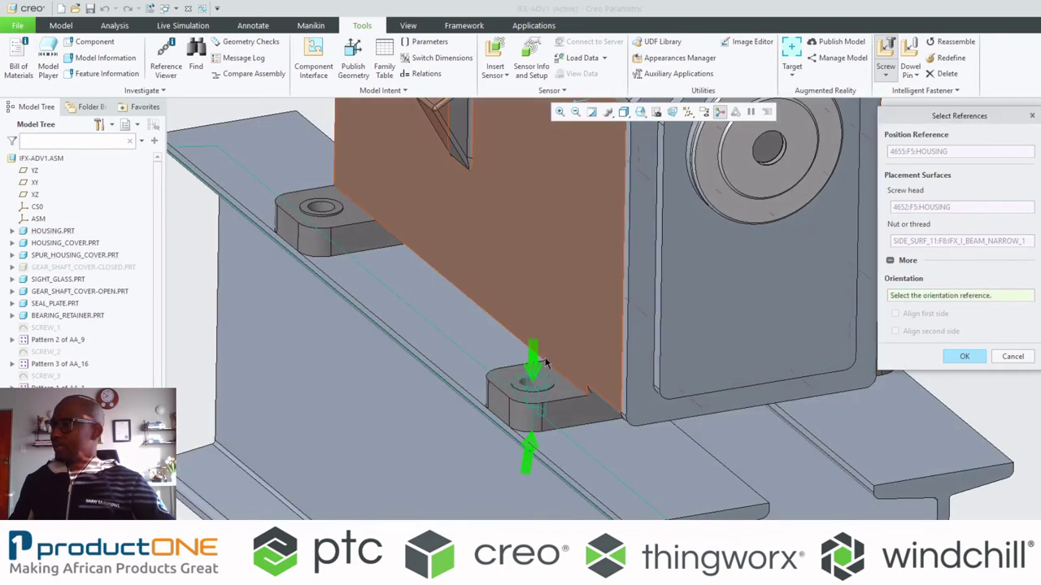
scroll(537, 382, "up", 2)
left_click(559, 387)
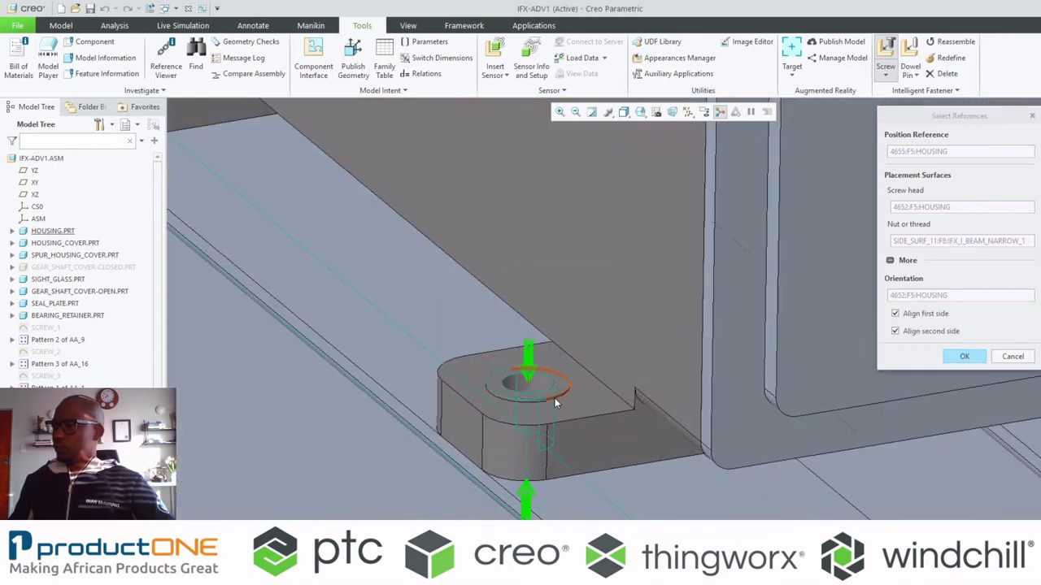
middle_click_drag(553, 400, 540, 379)
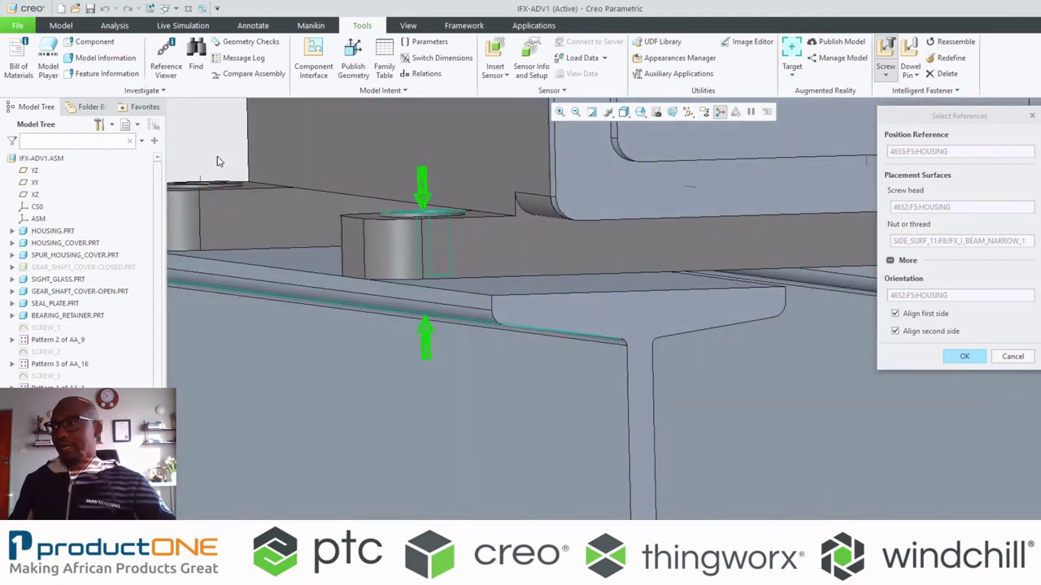
middle_click(217, 161)
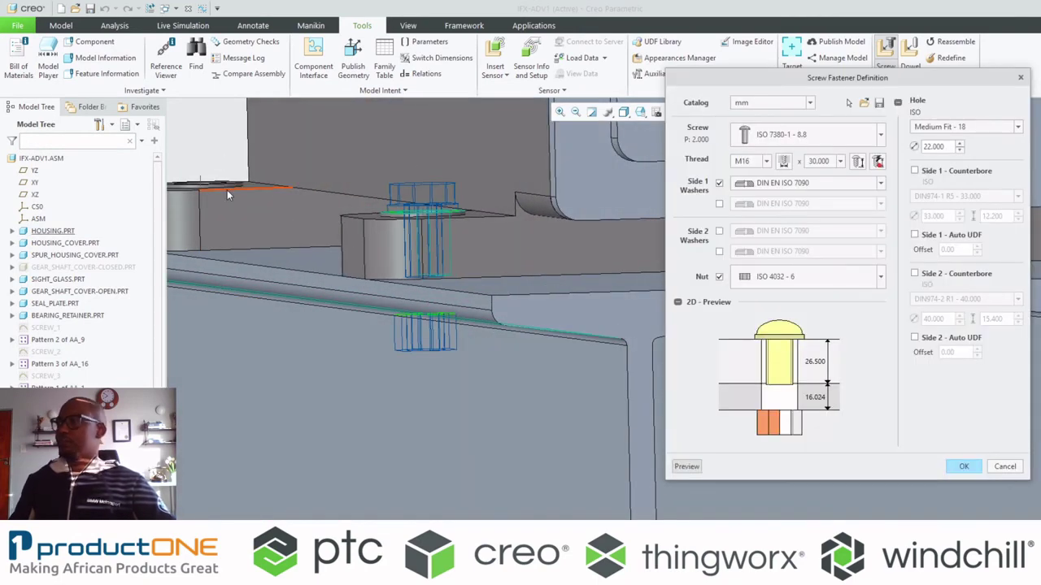
Change the screw type to ISO 4017 - 5.6 and fit its length automatically to 65 mm
left_click(793, 136)
left_click(783, 289)
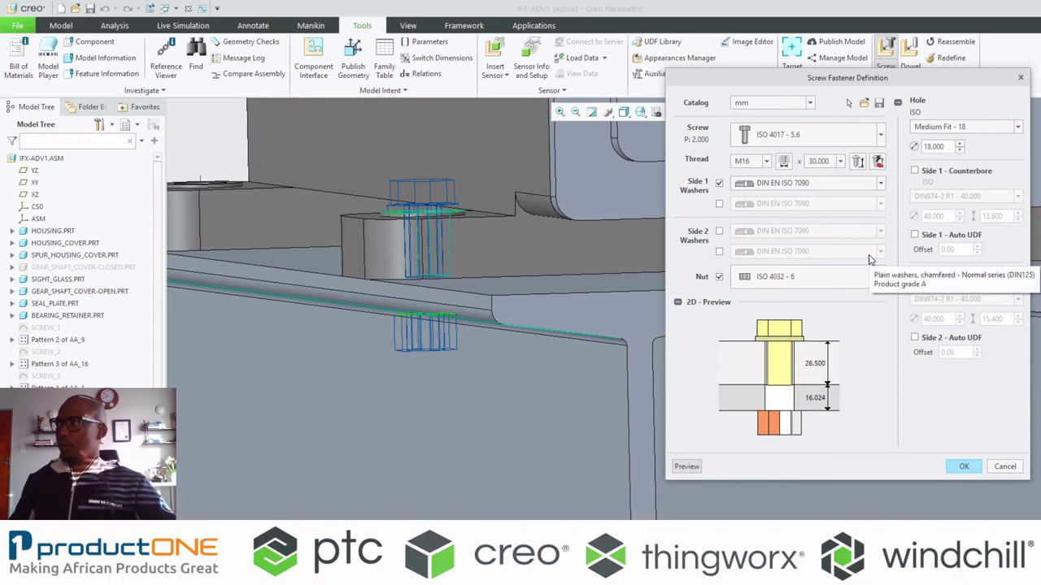
left_click(859, 162)
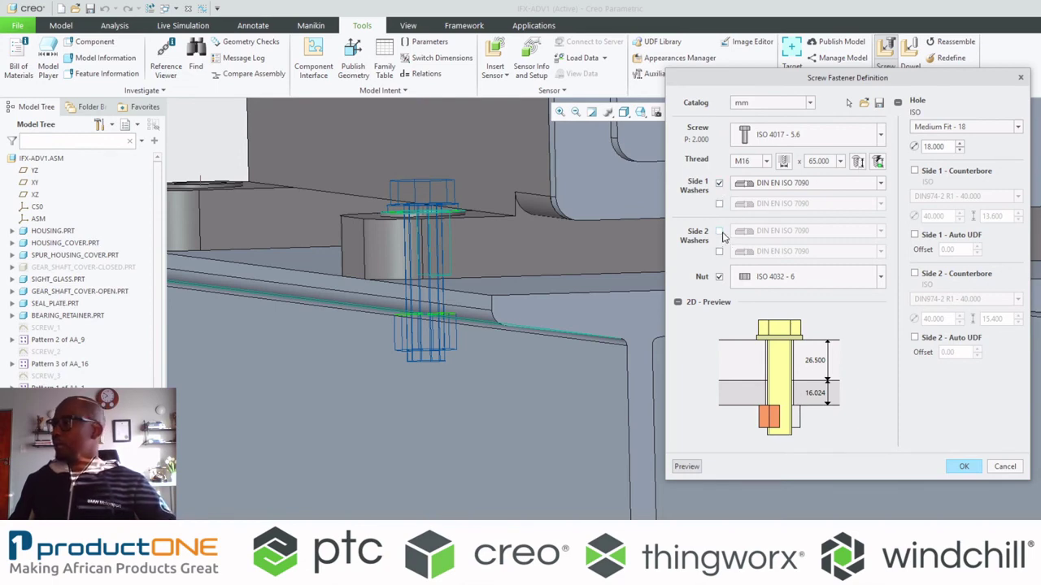
Add a DIN EN ISO 7090 side 2 washer, choose the DIN EN 1661 - 10 nut, and refit the screw length automatically to 70 mm
left_click(719, 232)
left_click(842, 281)
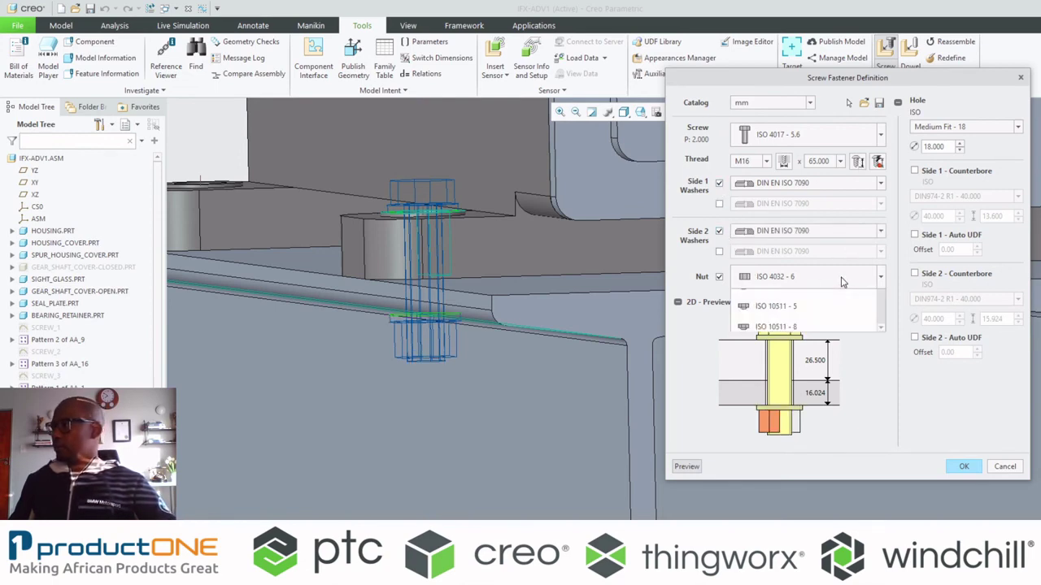
scroll(784, 448, "down", 3)
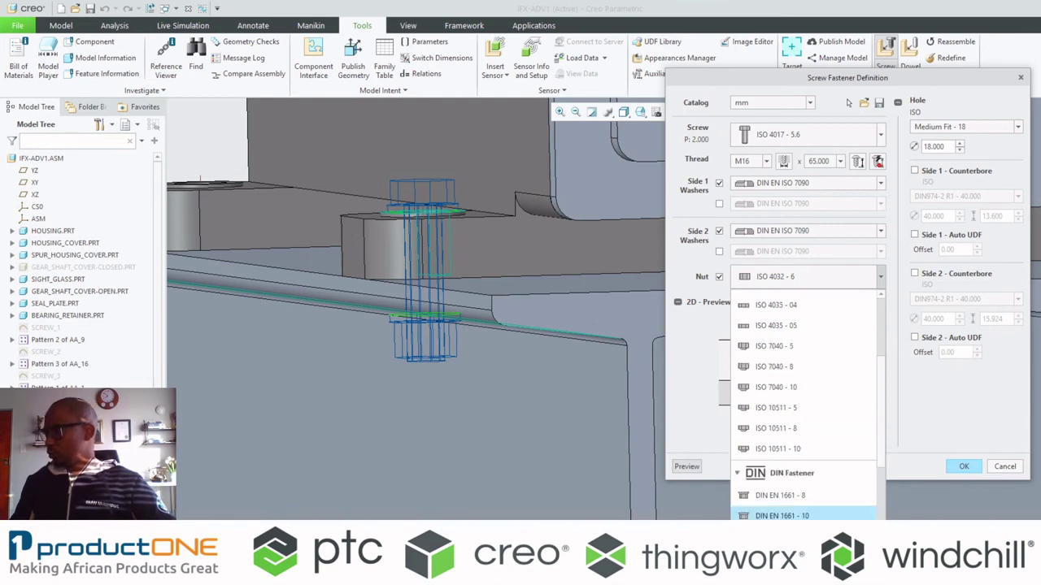
left_click(777, 516)
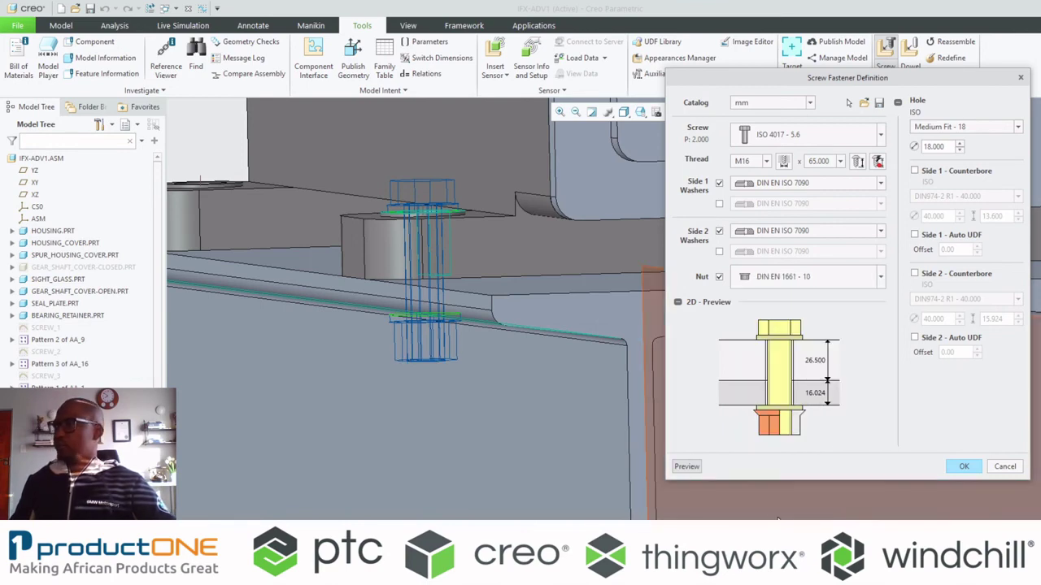
left_click(858, 162)
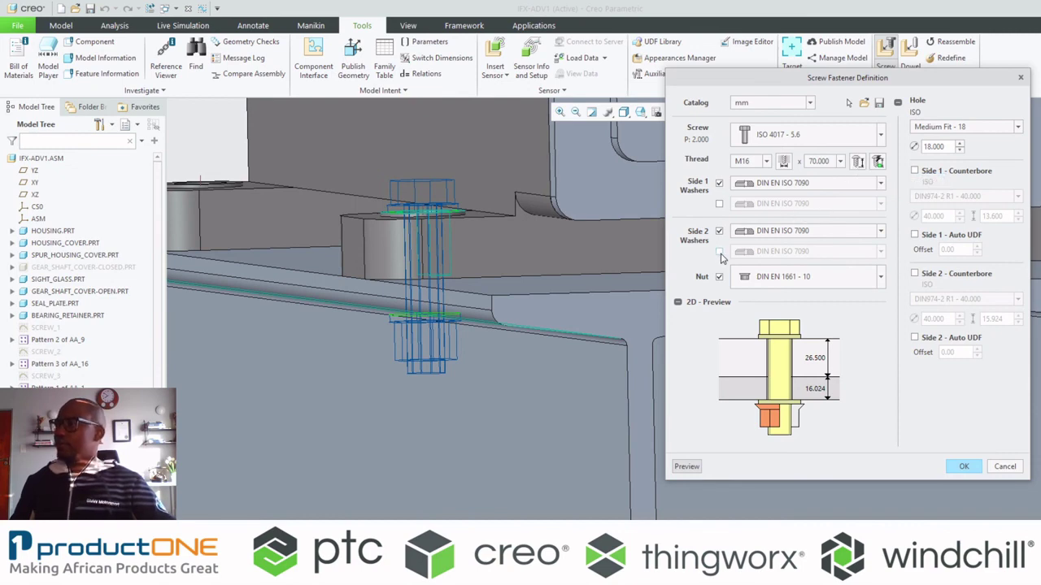
Change the side 2 washer under the beam flange to DIN 435 I and refit the screw length automatically to 80 mm
left_click(783, 232)
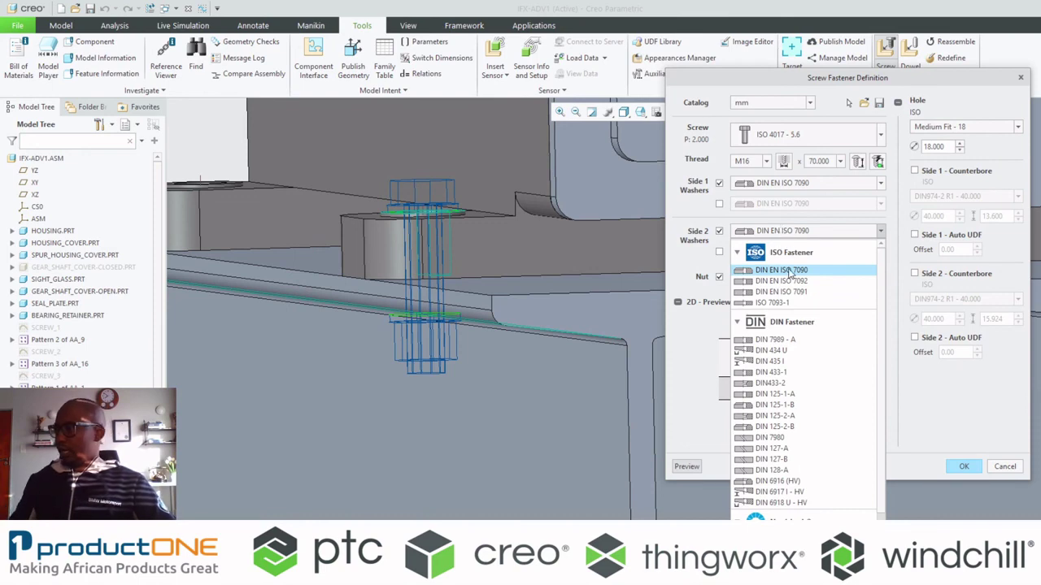
left_click(809, 361)
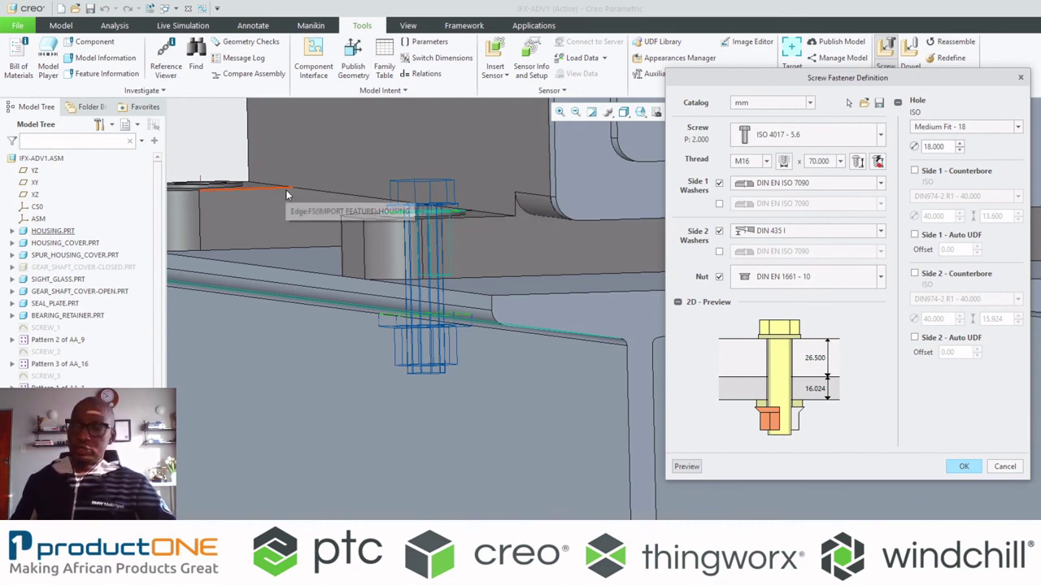
left_click(860, 165)
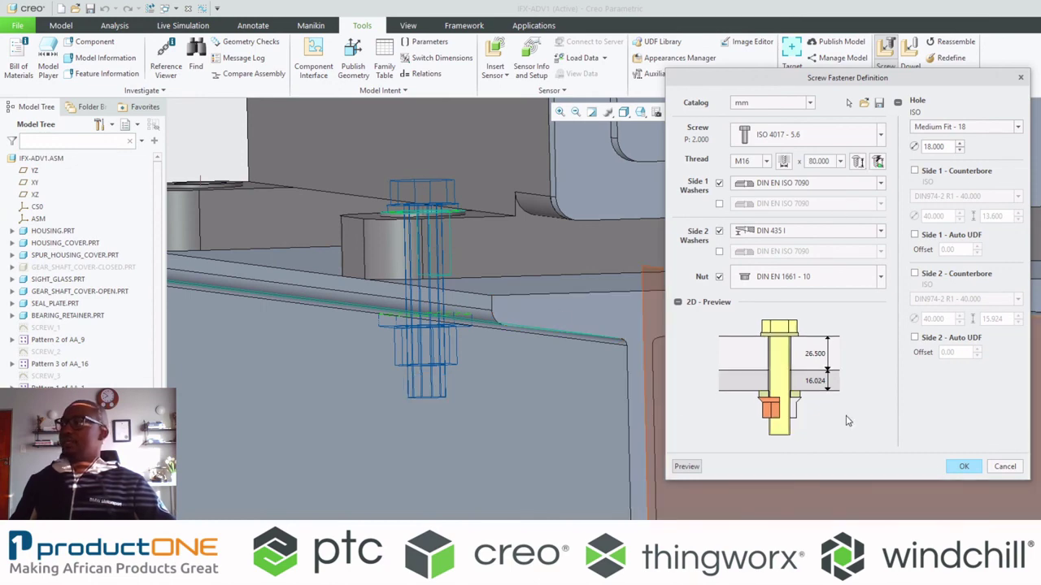
Accept the screw fastener definition and assemble the fastener on all hole instances of the housing's mounting feet
left_click(966, 468)
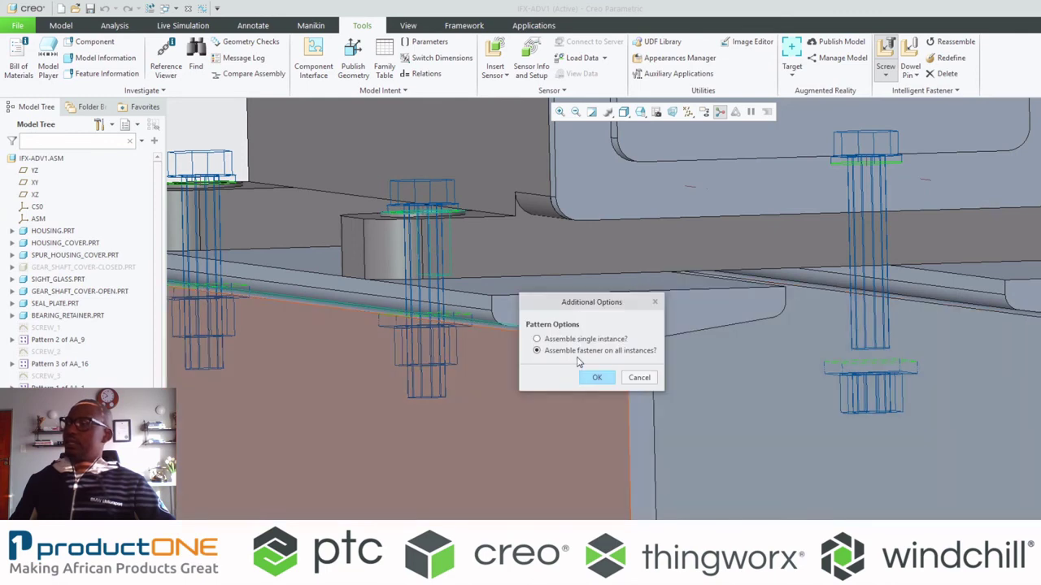
left_click(594, 379)
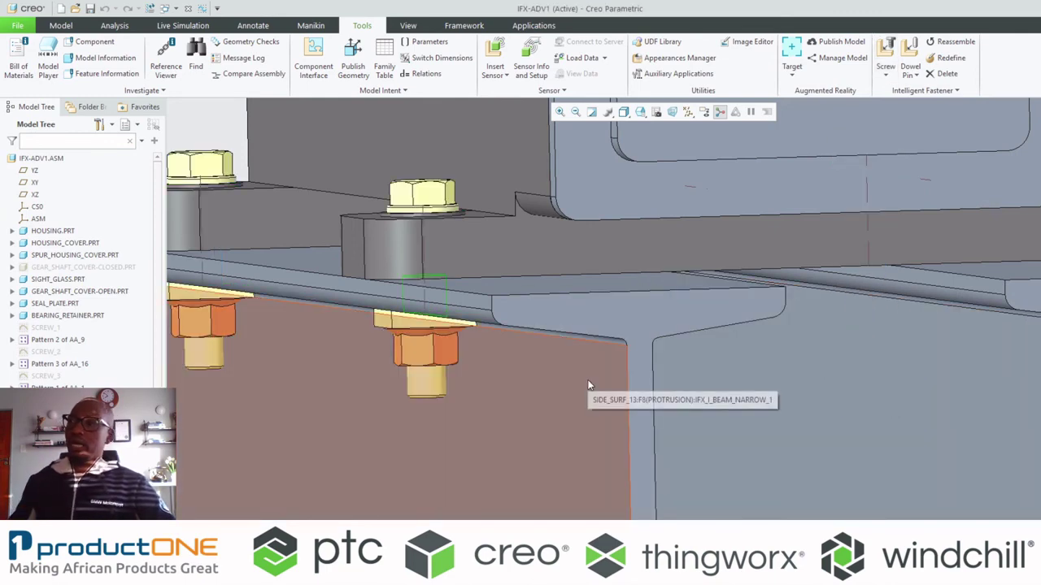
scroll(594, 376, "down", 2)
middle_click_drag(332, 206, 328, 190)
scroll(374, 203, "up", 5)
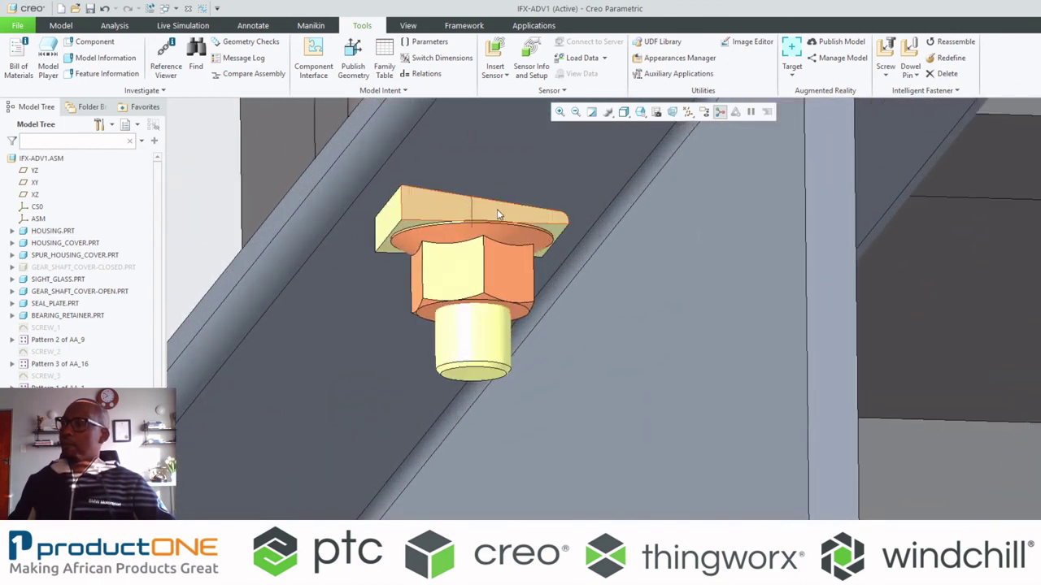
scroll(497, 209, "down", 5)
middle_click_drag(483, 266, 481, 276)
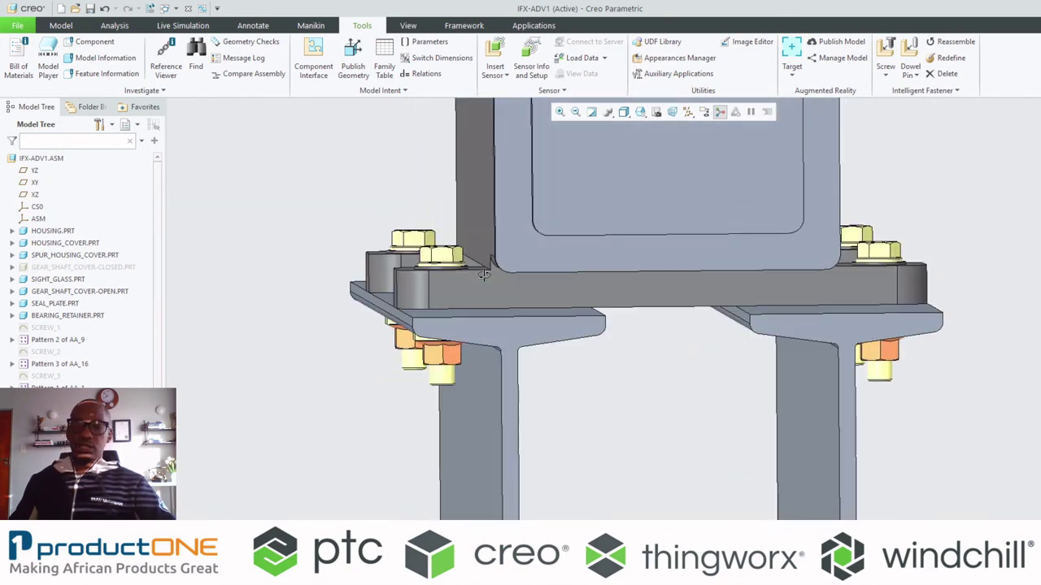